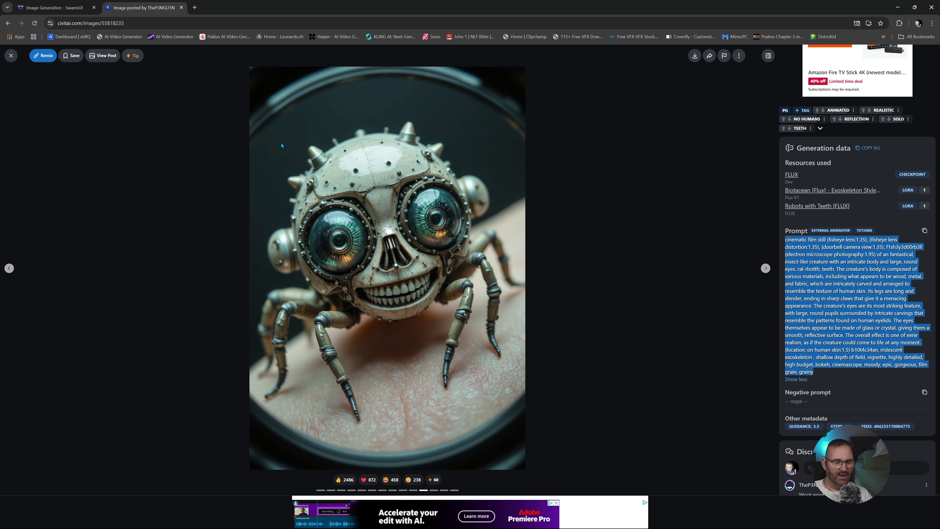
# - Switch to the SwarmUI image generation page and examine the enlarged mechanical insect image, including its legs and the skin texture
pyautogui.click(54, 8)
pyautogui.scroll(-2, 489, 295)
pyautogui.scroll(-4, 489, 295)
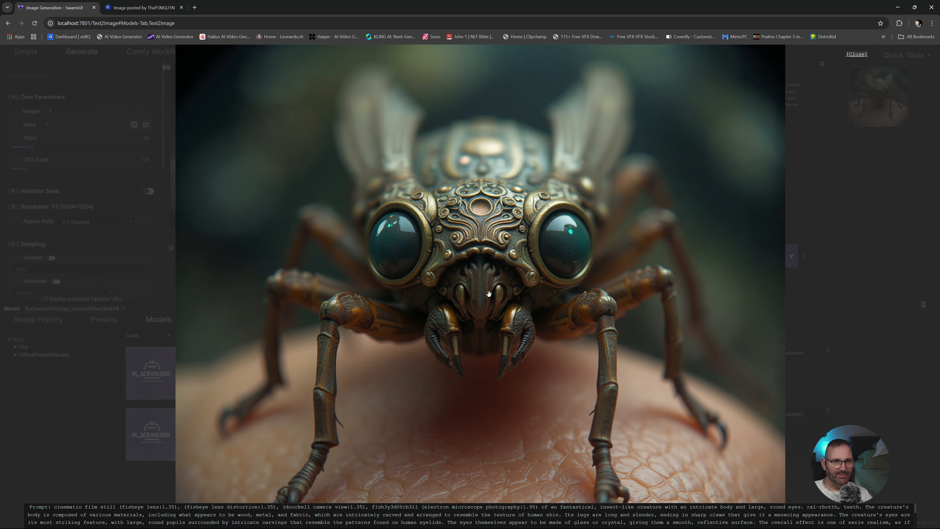
pyautogui.moveTo(472, 166); pyautogui.dragTo(474, 106)
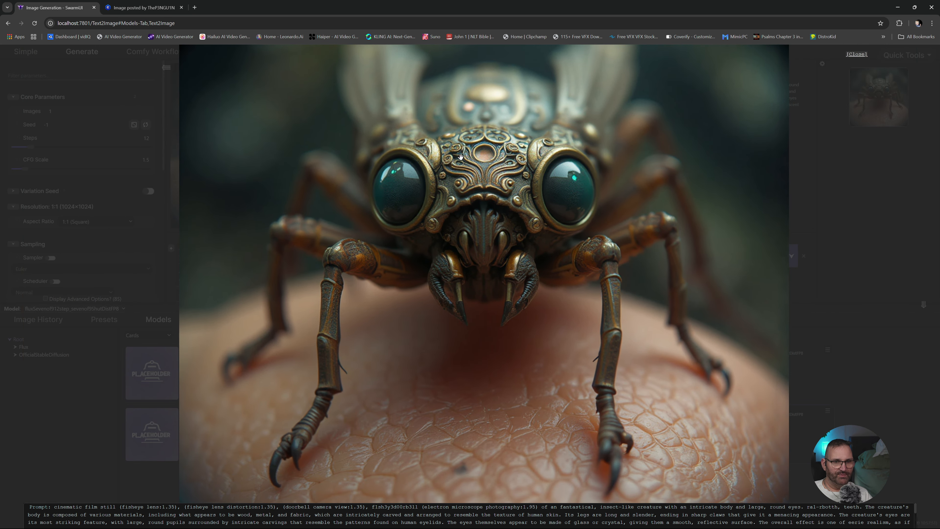
pyautogui.scroll(-3, 493, 265)
pyautogui.scroll(7, 493, 265)
pyautogui.moveTo(466, 414); pyautogui.dragTo(504, 216)
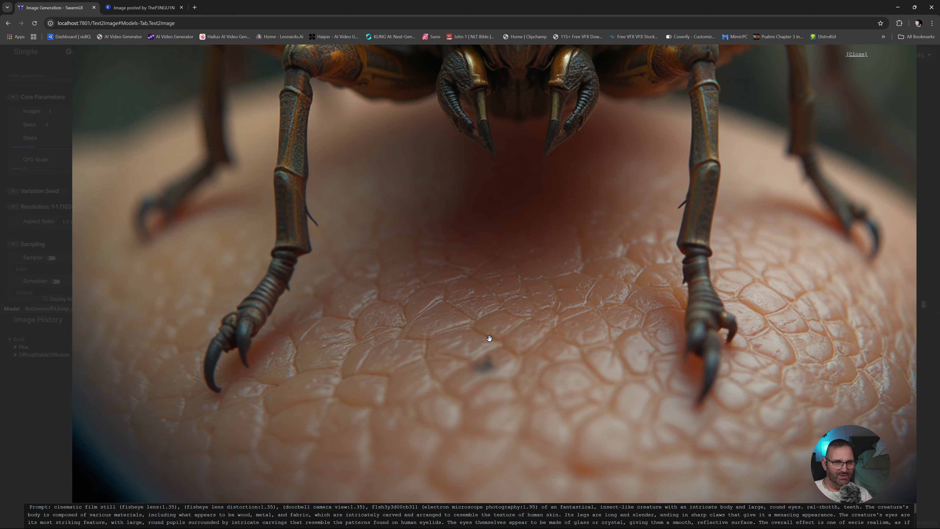
pyautogui.scroll(10, 489, 338)
pyautogui.scroll(-10, 489, 338)
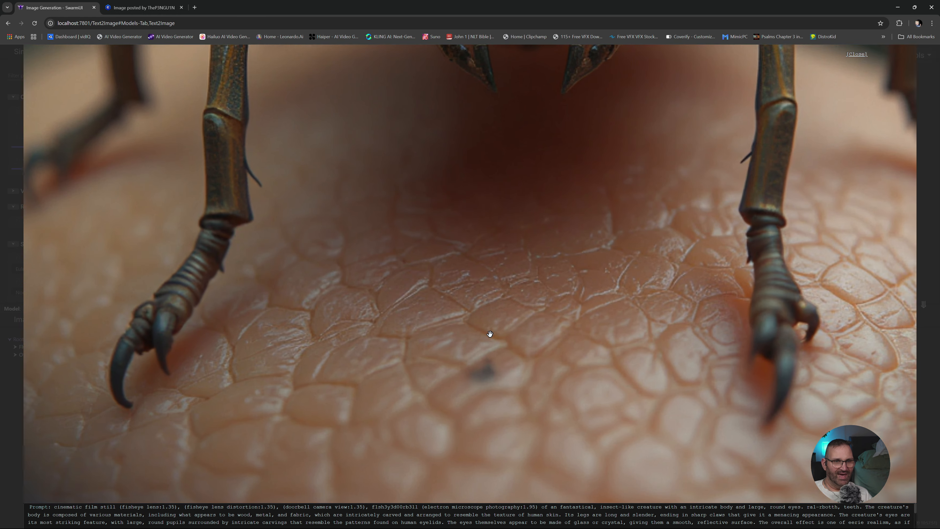
pyautogui.moveTo(527, 238); pyautogui.dragTo(522, 386)
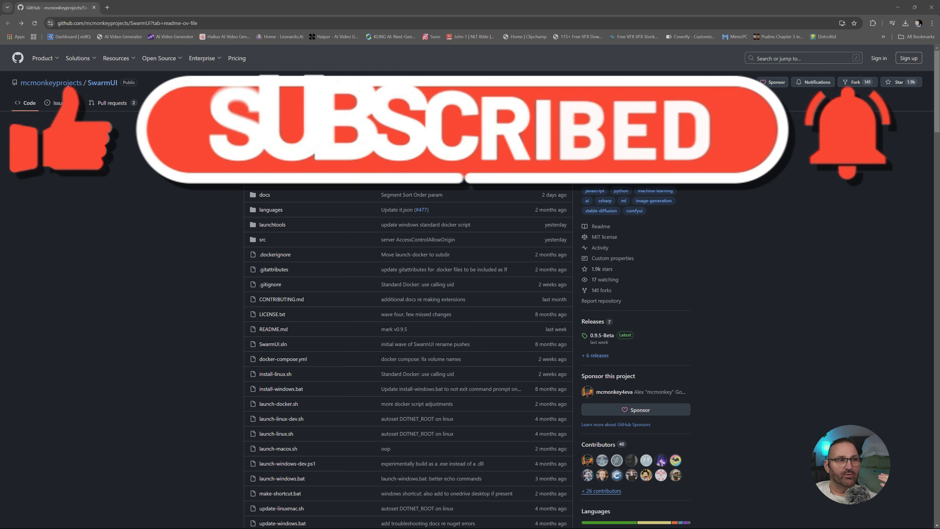
# - Read through the SwarmUI GitHub repository's README from the file list down to the Windows installation instructions
pyautogui.scroll(-5, 174, 129)
pyautogui.scroll(5, 177, 133)
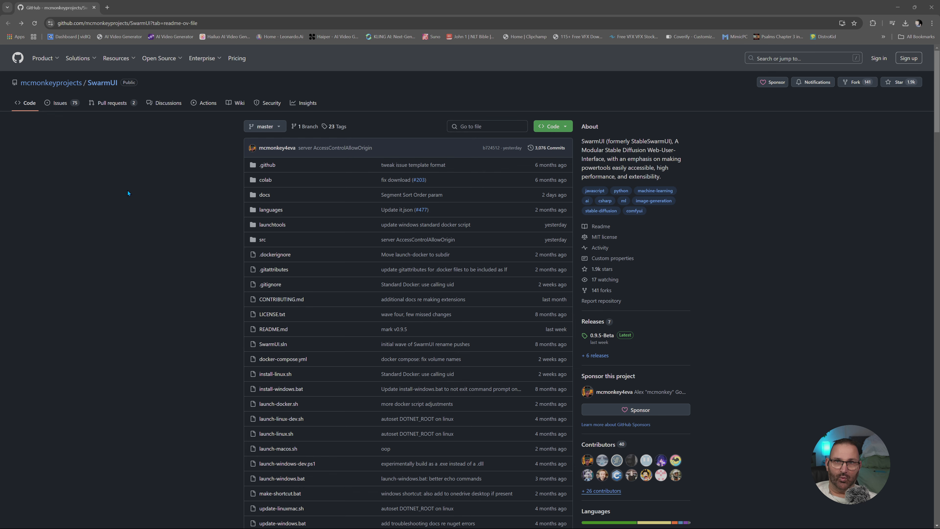
pyautogui.scroll(-10, 217, 208)
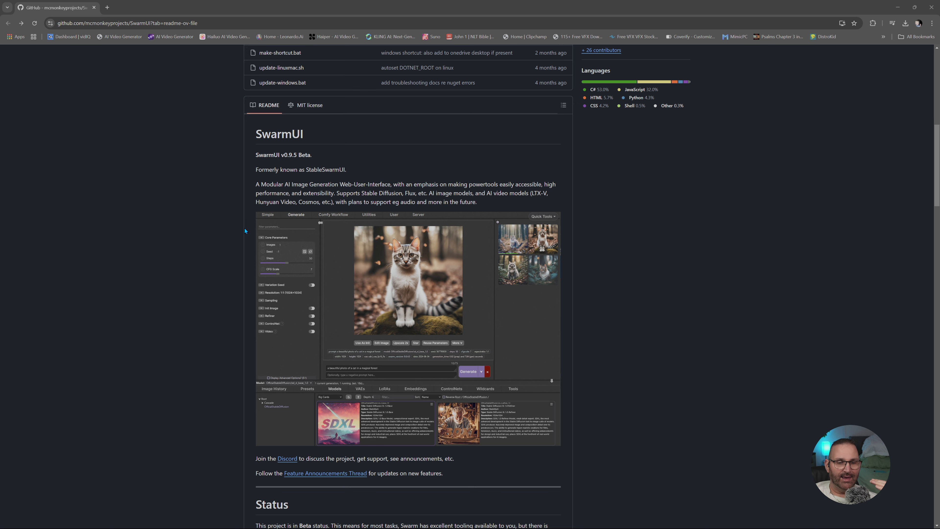
pyautogui.scroll(-7, 211, 205)
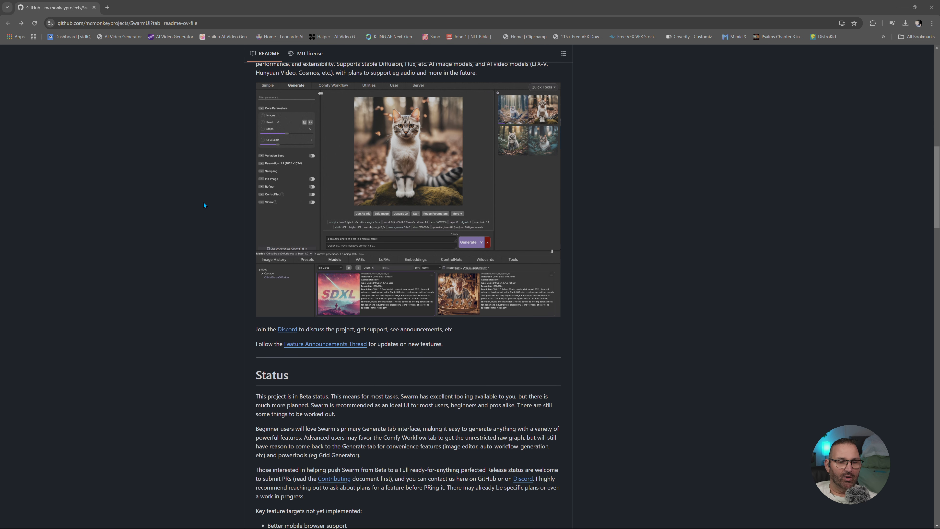
pyautogui.scroll(-4, 497, 306)
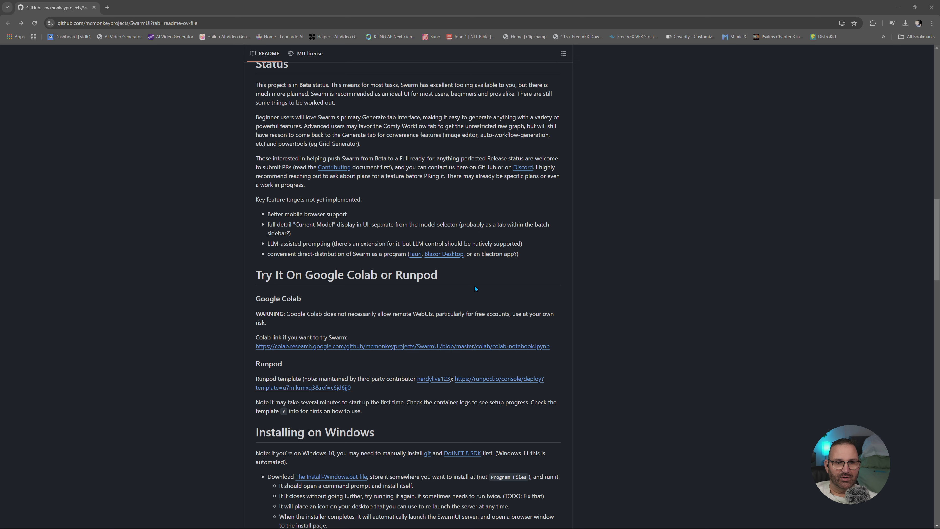
pyautogui.scroll(-4, 335, 334)
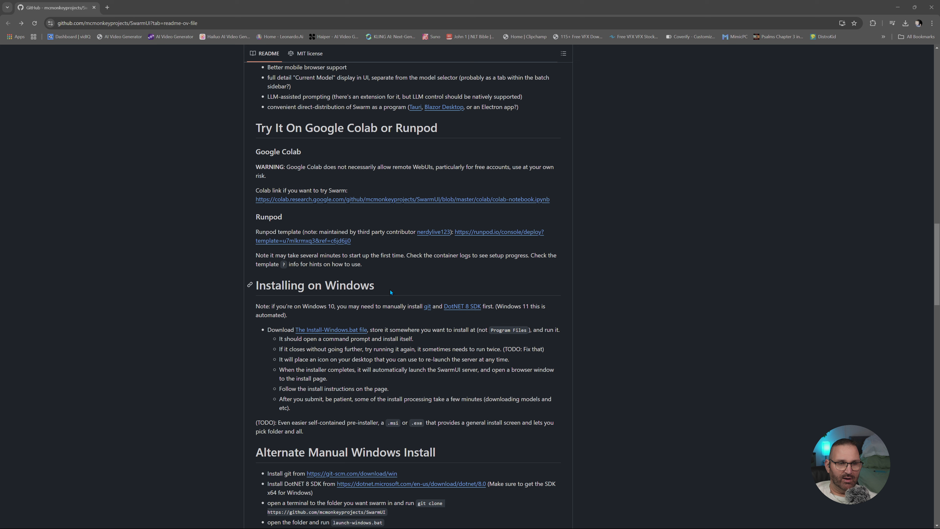
pyautogui.scroll(-3, 407, 315)
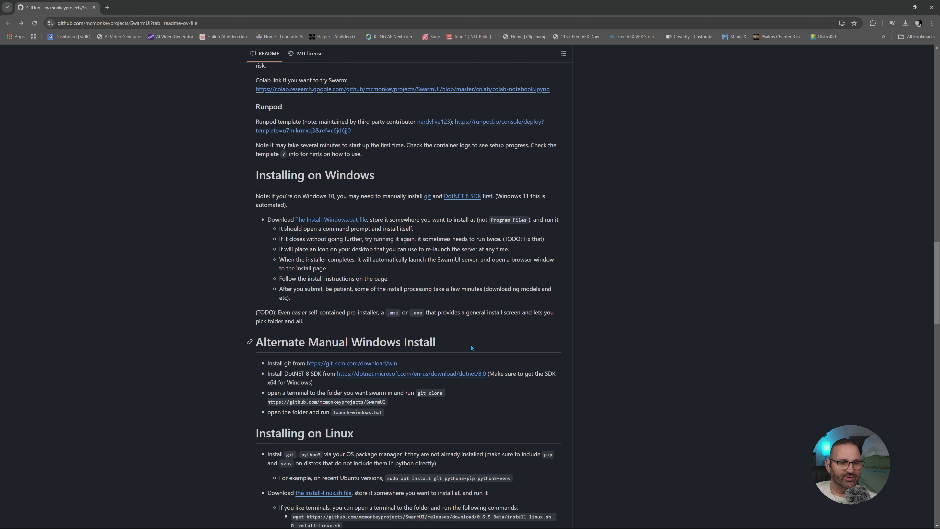
# - Examine the README's installation sections for alternate manual Windows, Linux, Mac and Docker setups
pyautogui.moveTo(471, 346); pyautogui.dragTo(256, 343)
pyautogui.scroll(-5, 457, 333)
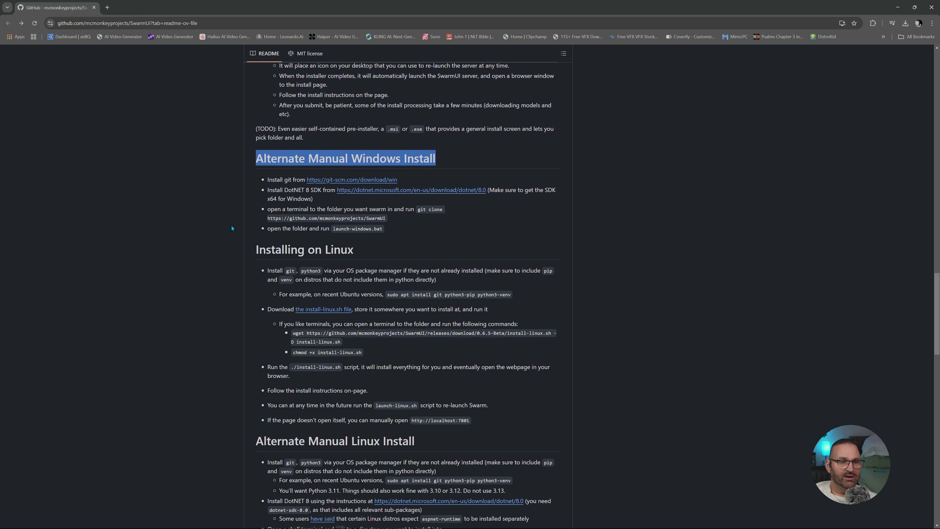
pyautogui.moveTo(354, 249); pyautogui.dragTo(266, 249)
pyautogui.scroll(-4, 333, 260)
pyautogui.moveTo(415, 295); pyautogui.dragTo(256, 295)
pyautogui.scroll(-5, 428, 299)
pyautogui.moveTo(359, 321); pyautogui.dragTo(271, 323)
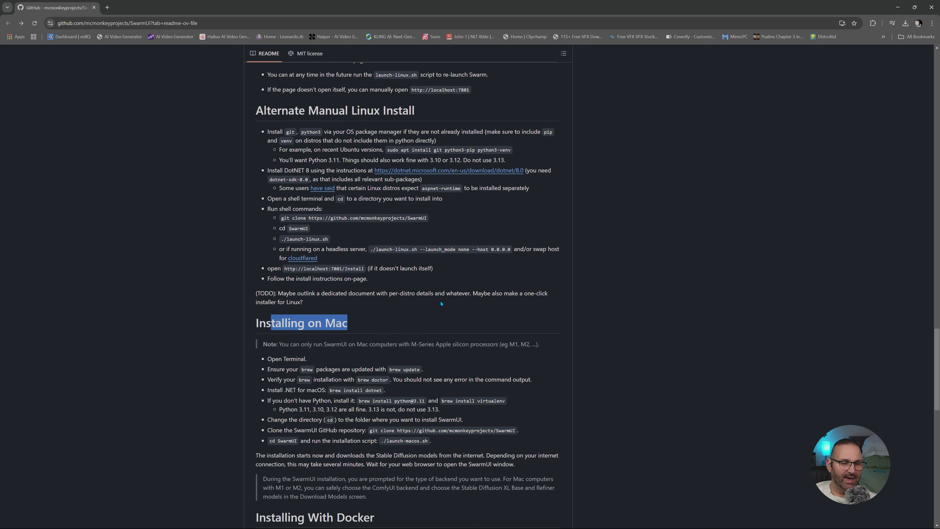
pyautogui.scroll(3, 441, 302)
pyautogui.scroll(-10, 389, 281)
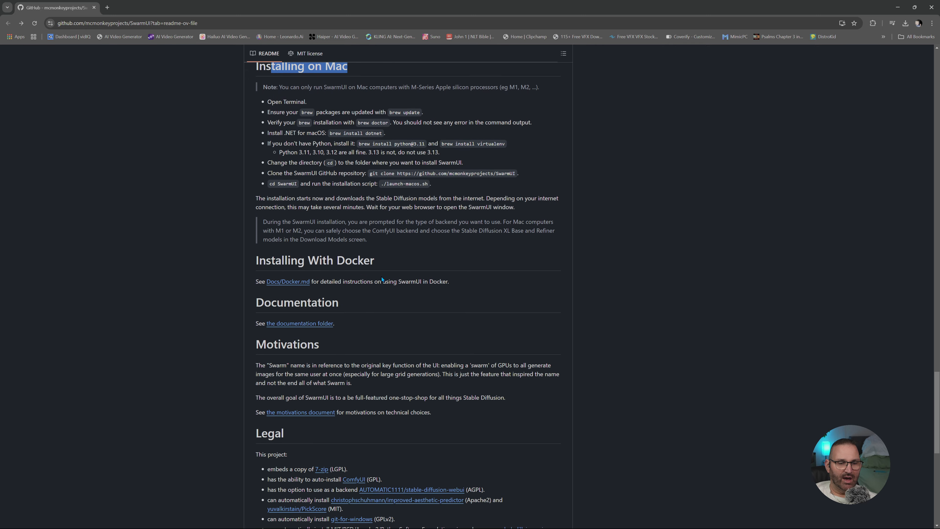
# - Follow the DotNET 8 SDK link under Installing on Windows and download the SDK 8.0.405 Windows x64 installer
pyautogui.scroll(20, 383, 280)
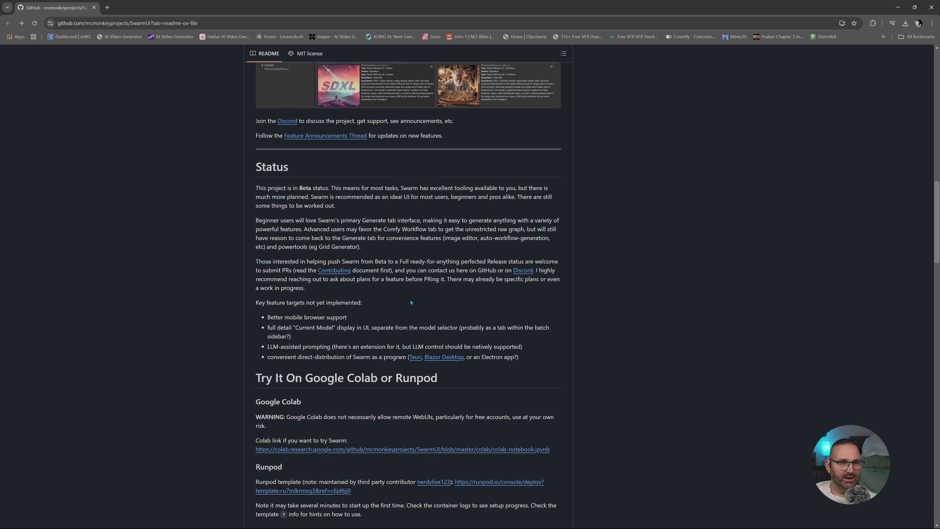
pyautogui.scroll(-1, 413, 299)
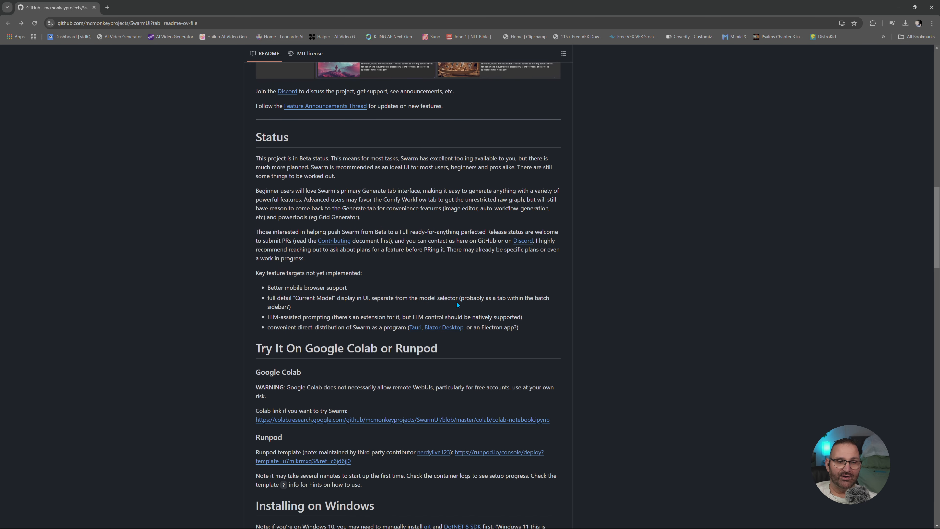
pyautogui.scroll(-3, 457, 302)
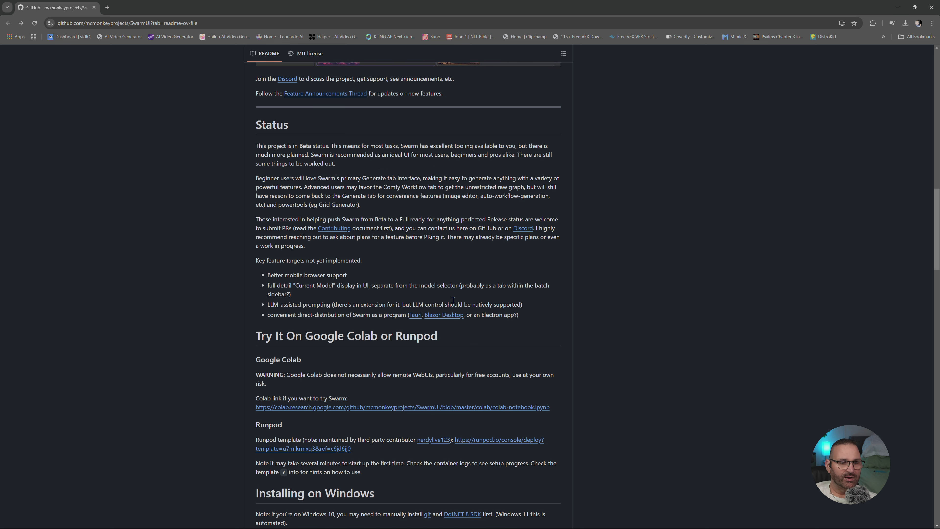
pyautogui.scroll(-5, 393, 291)
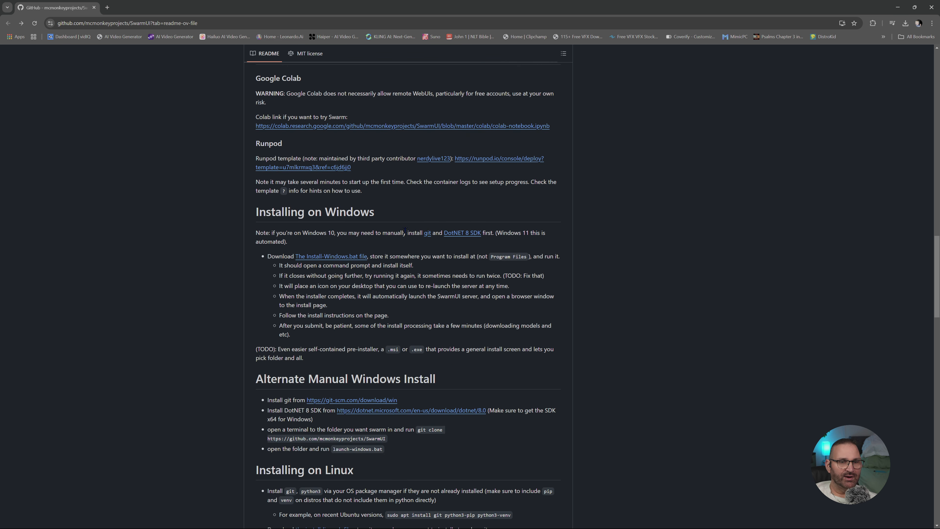
pyautogui.click(465, 236)
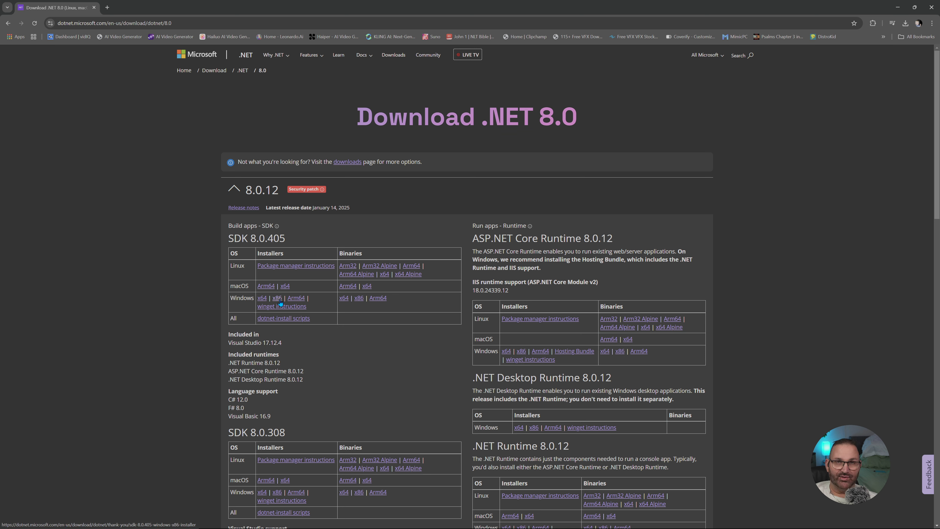
pyautogui.click(262, 299)
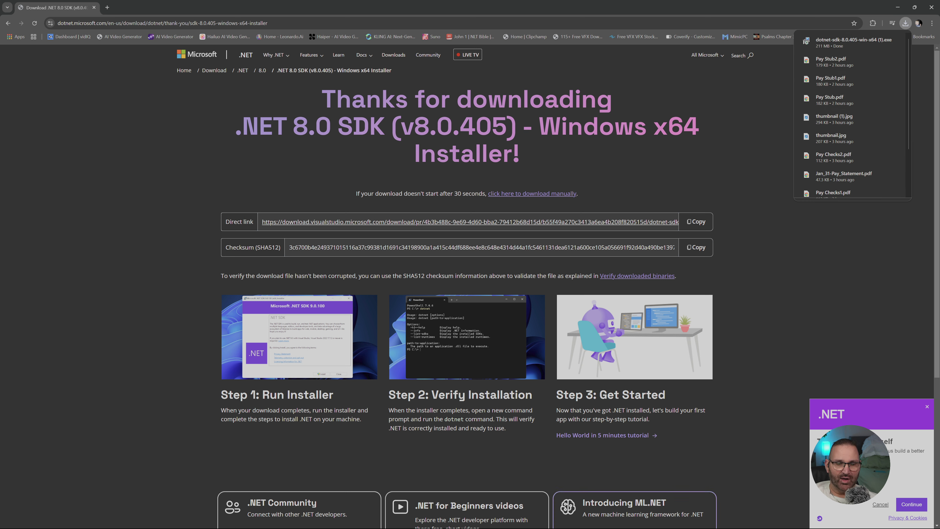
pyautogui.click(786, 112)
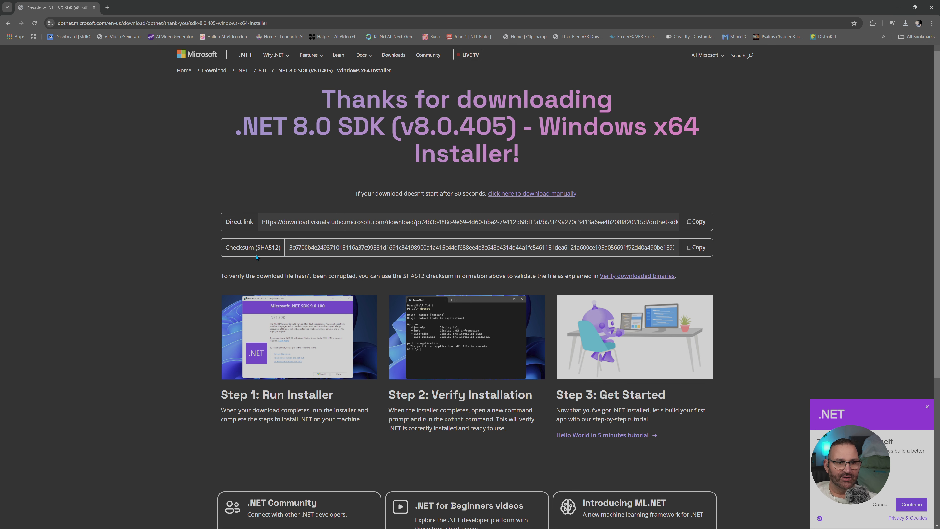
# - Look over the .NET SDK download page and start the installer download again from its direct link
pyautogui.scroll(-5, 465, 249)
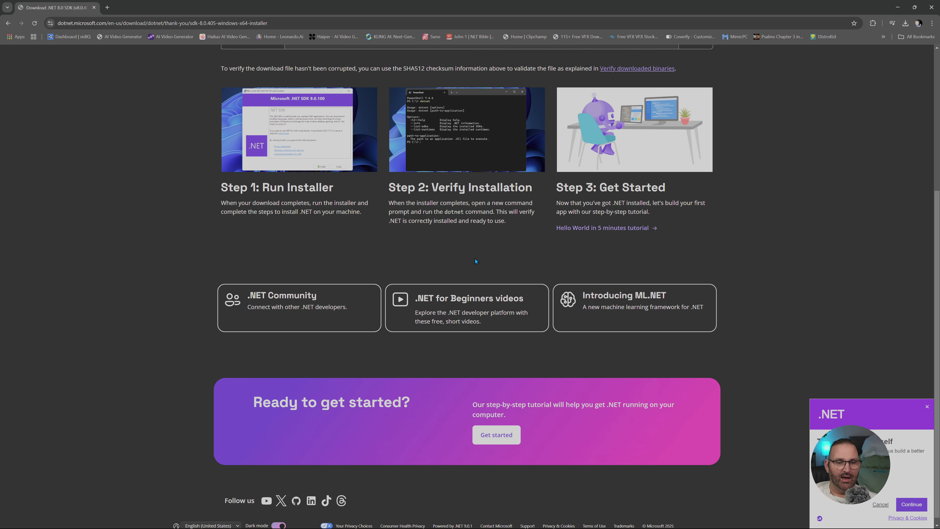
pyautogui.scroll(5, 475, 258)
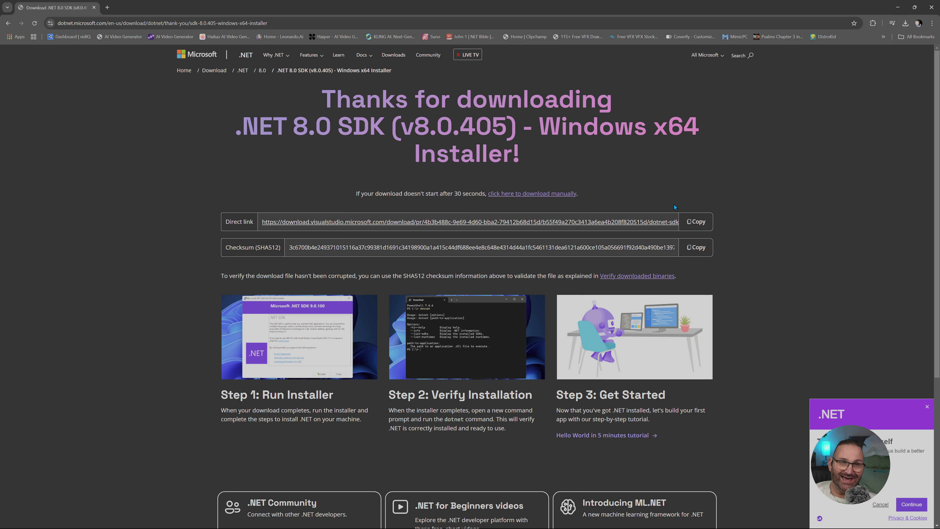
pyautogui.click(345, 223)
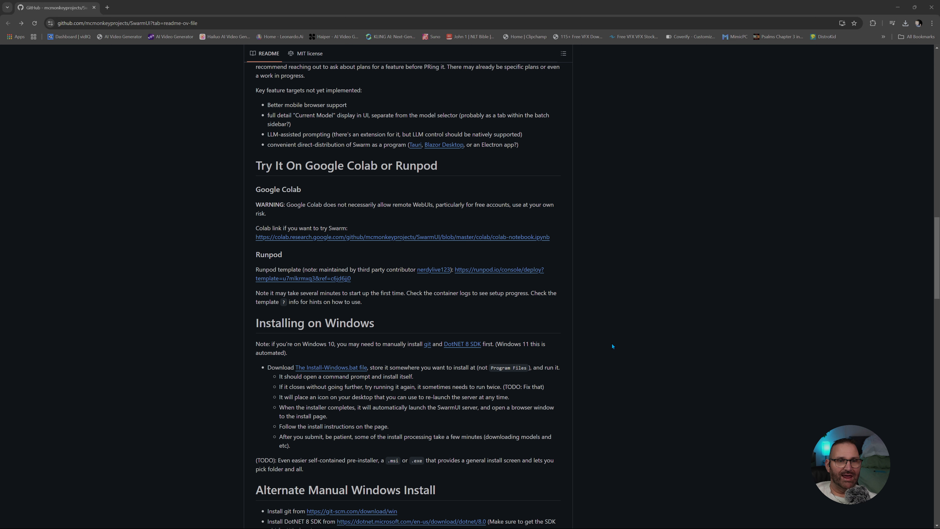
# - Check the README's installation prerequisites and the Git for Windows download page, and return to the README
pyautogui.scroll(1, 615, 345)
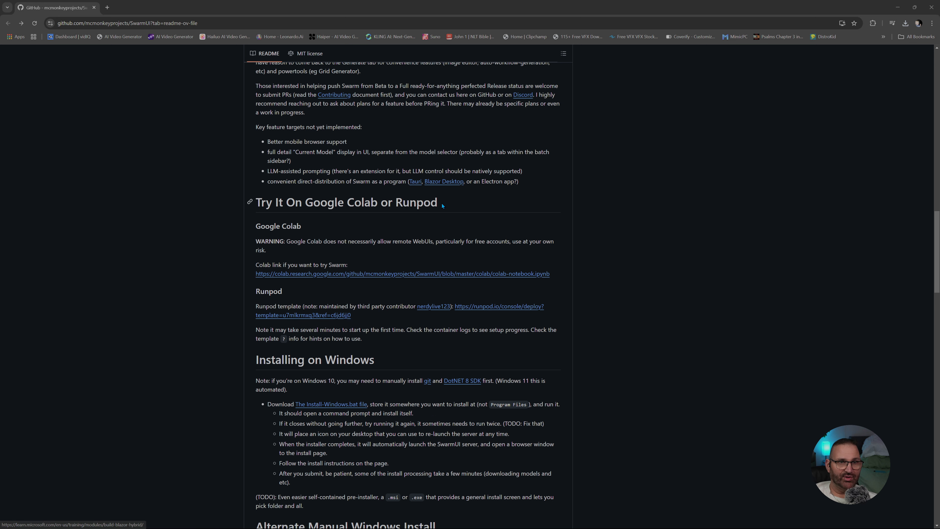
pyautogui.scroll(3, 485, 237)
pyautogui.scroll(-2, 474, 247)
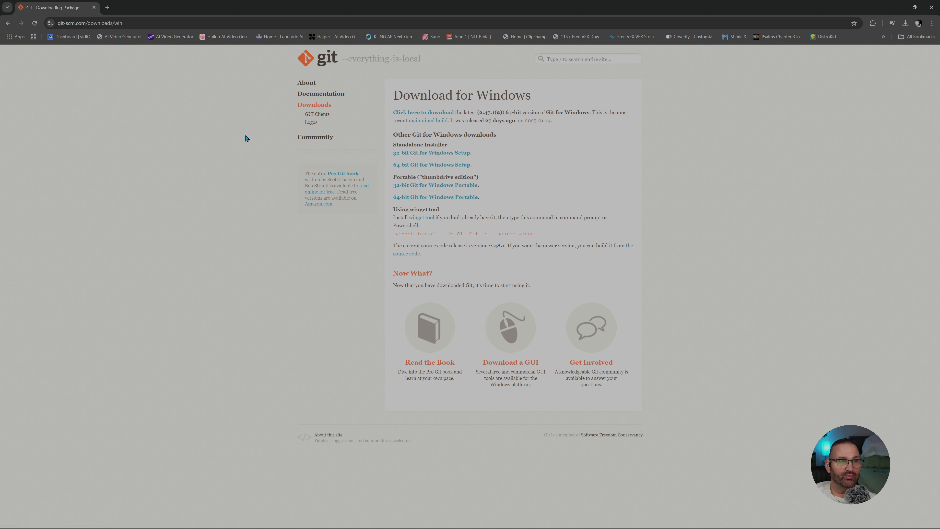
pyautogui.hotkey('alt', 'Left')
# - Download the install-windows.bat file from the README's Installing on Windows section and show the recent downloads
pyautogui.scroll(-3, 586, 242)
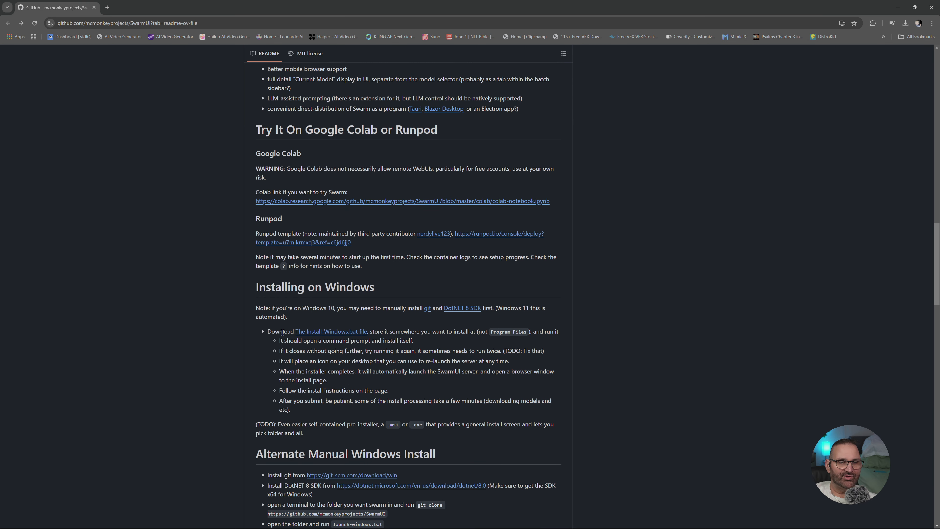
pyautogui.scroll(-1, 264, 336)
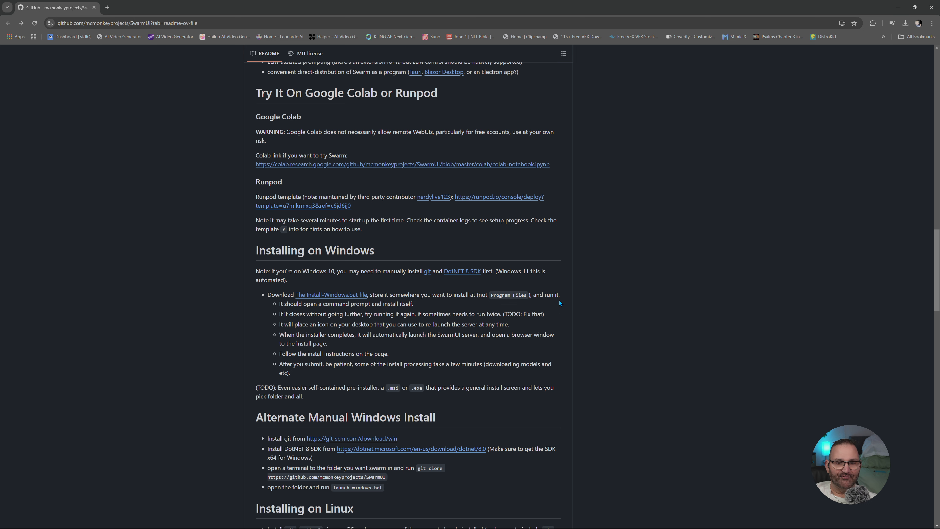
pyautogui.click(343, 296)
pyautogui.click(905, 23)
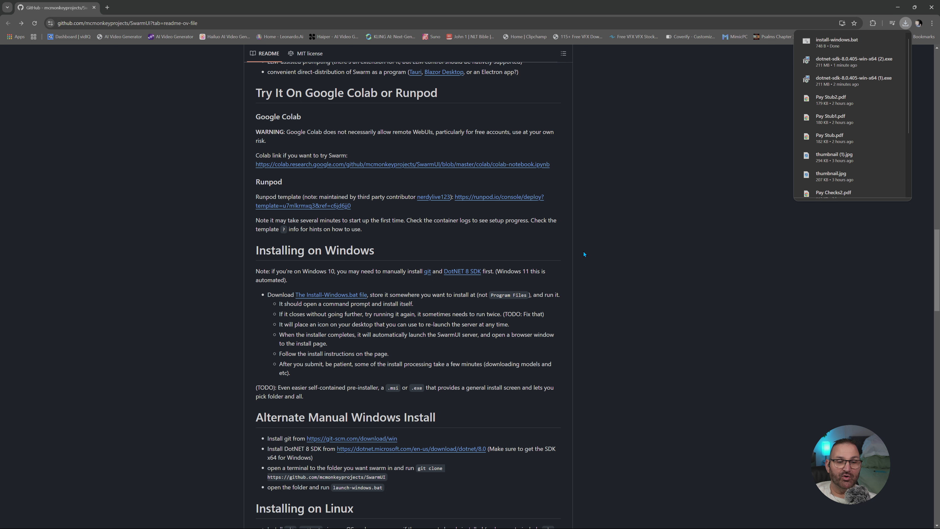
# - Open the Downloads folder in File Explorer and copy the install-windows file
pyautogui.click(44, 526)
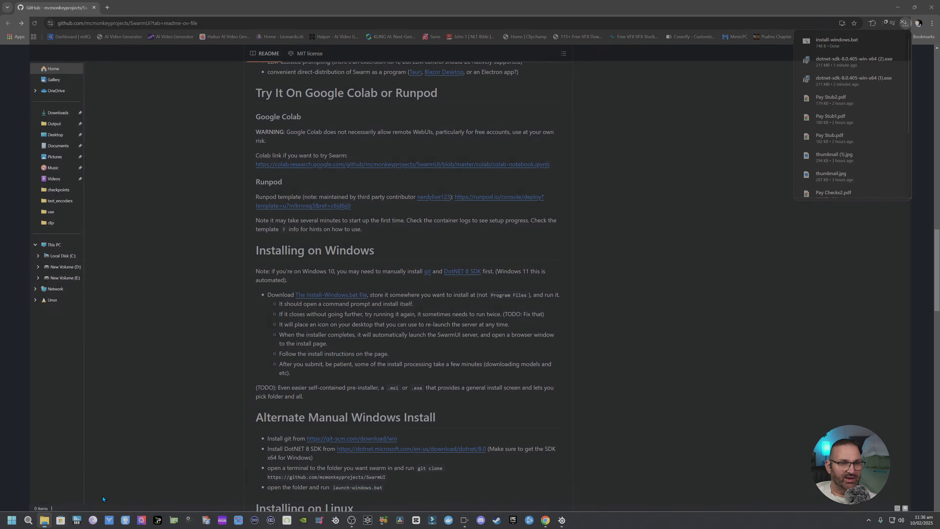
pyautogui.click(26, 243)
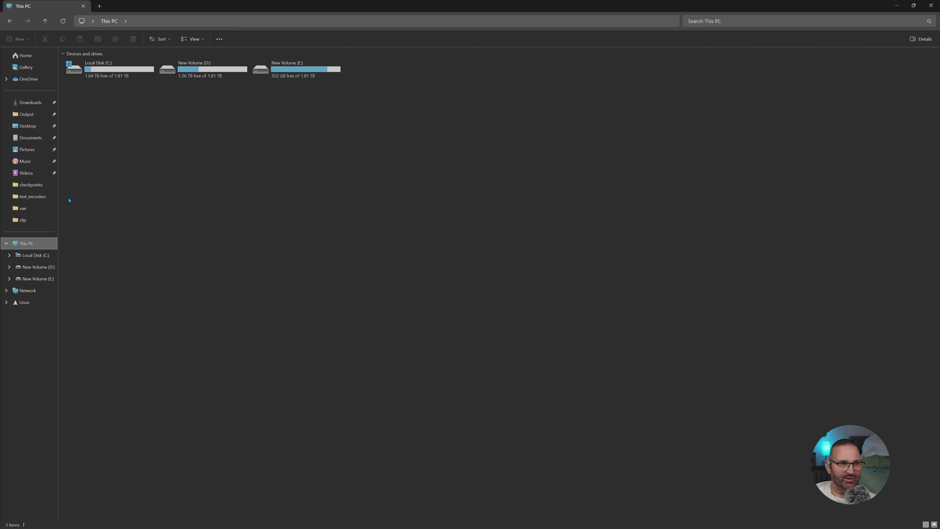
pyautogui.click(30, 102)
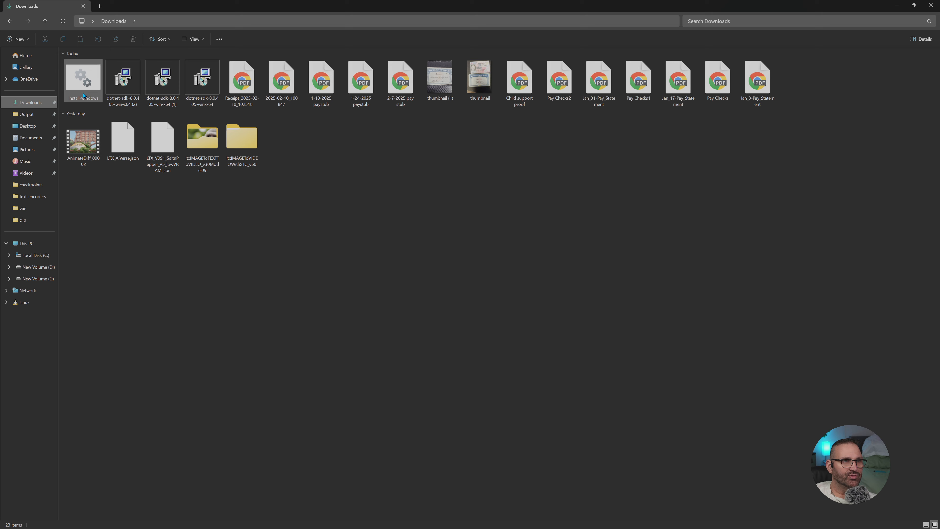
pyautogui.rightClick(83, 92)
pyautogui.click(116, 105)
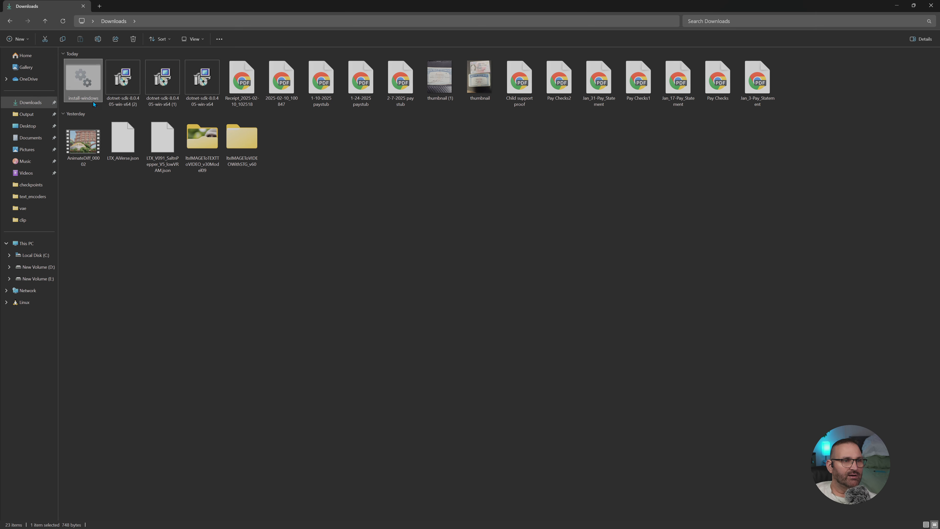
# - Paste the copied install-windows file into the root of New Volume (D:)
pyautogui.hotkey('alt', 'Left')
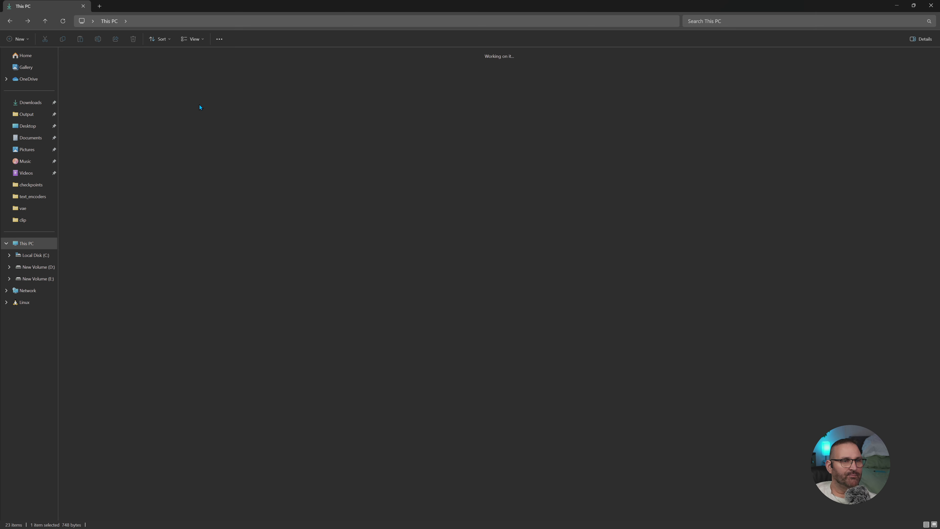
pyautogui.doubleClick(206, 78)
pyautogui.rightClick(126, 145)
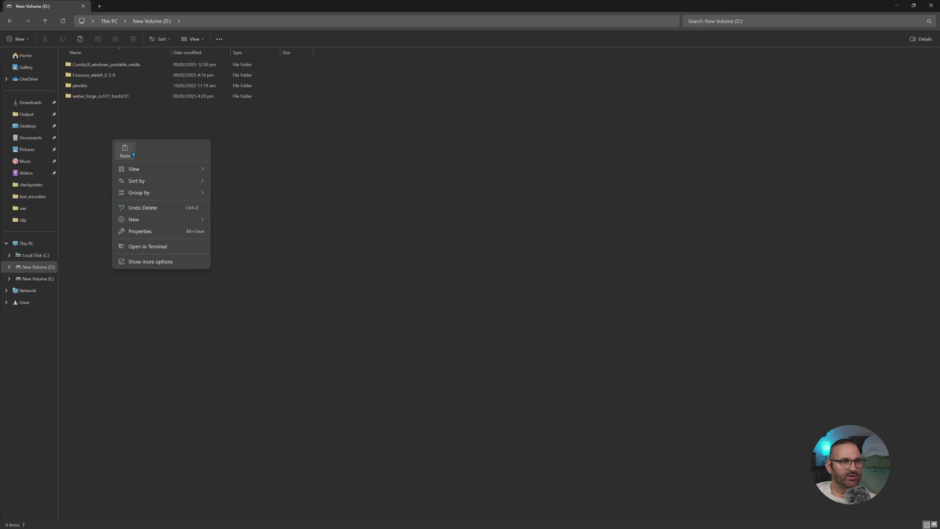
pyautogui.click(134, 153)
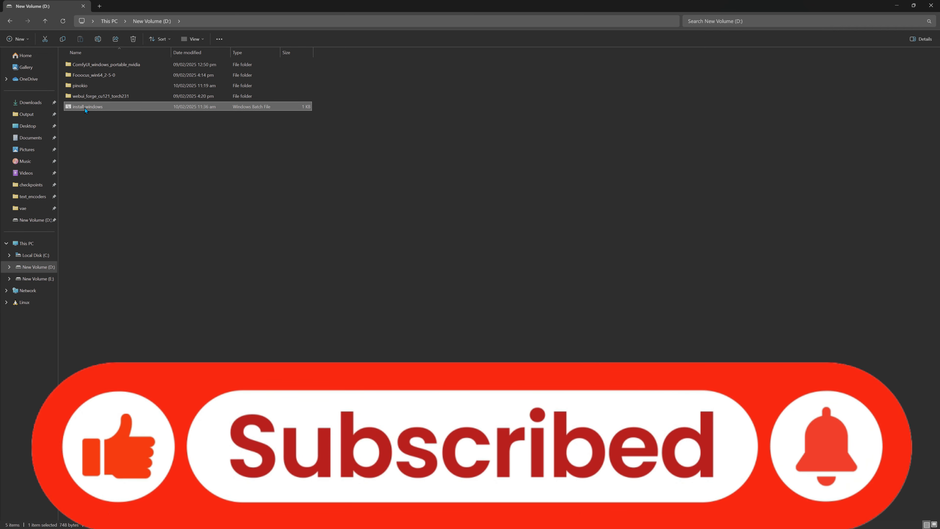
# - Run install-windows from the D: drive and allow it to run anyway despite the SmartScreen block
pyautogui.doubleClick(85, 107)
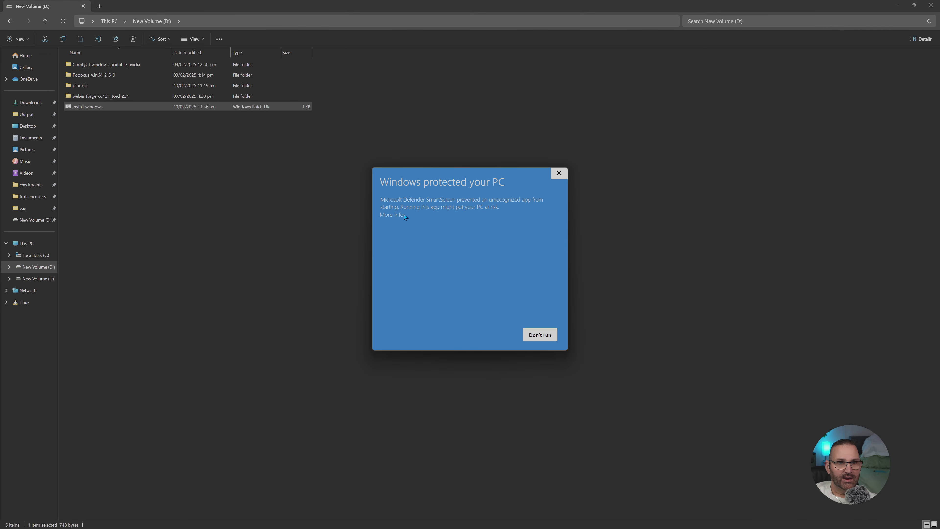
pyautogui.click(387, 215)
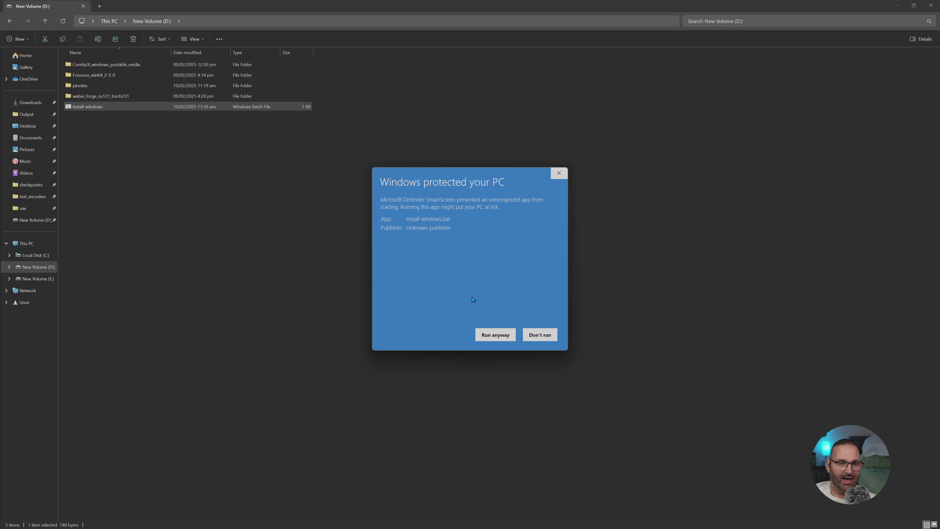
pyautogui.click(489, 341)
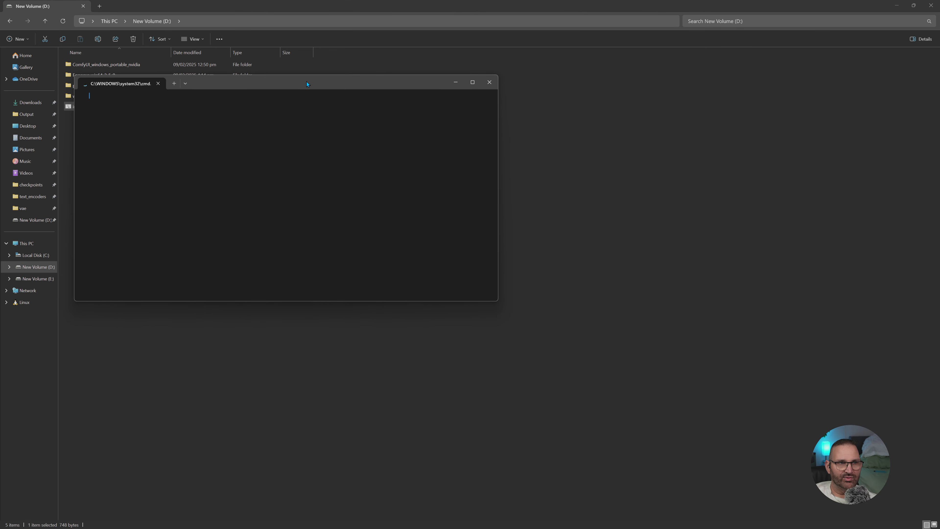
# - Minimize File Explorer and the browser, and reposition the installer's command window on the desktop to follow its progress
pyautogui.click(897, 6)
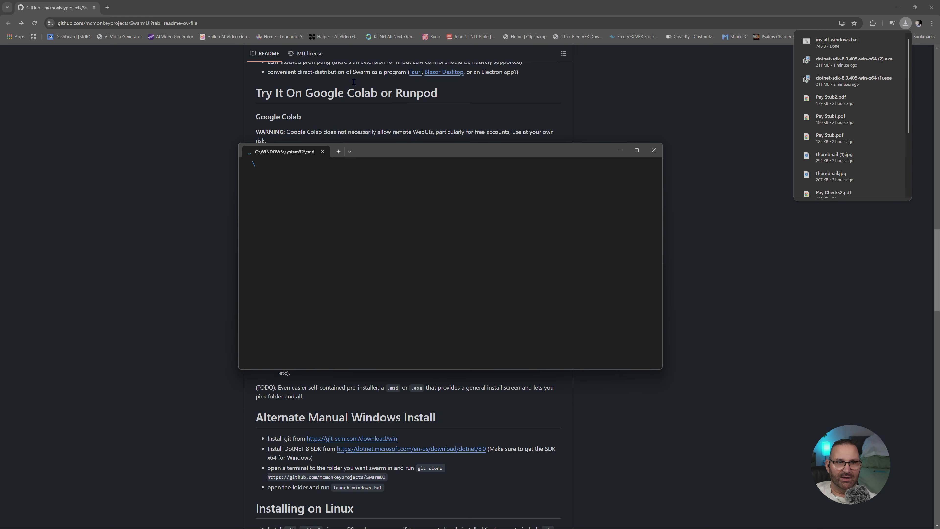
pyautogui.moveTo(506, 151); pyautogui.dragTo(725, 278)
pyautogui.click(772, 109)
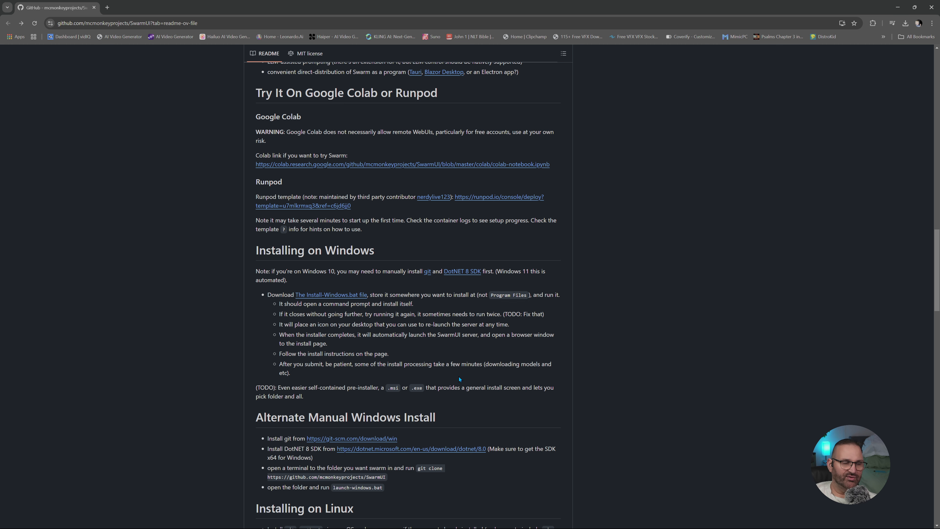
pyautogui.click(897, 7)
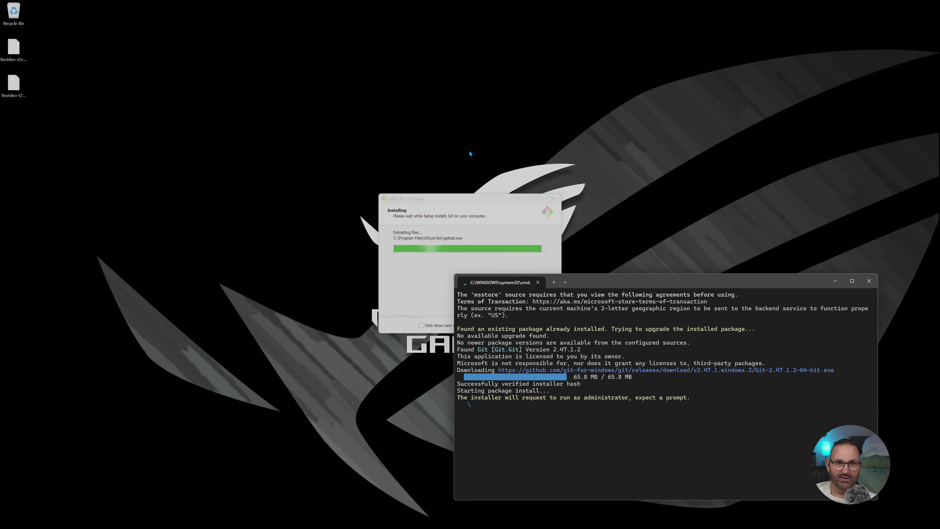
pyautogui.moveTo(656, 284)
pyautogui.mouseDown()
pyautogui.moveTo(548, 90)
pyautogui.moveTo(653, 162)
pyautogui.moveTo(652, 231)
pyautogui.moveTo(518, 171)
pyautogui.moveTo(452, 156)
pyautogui.mouseUp()
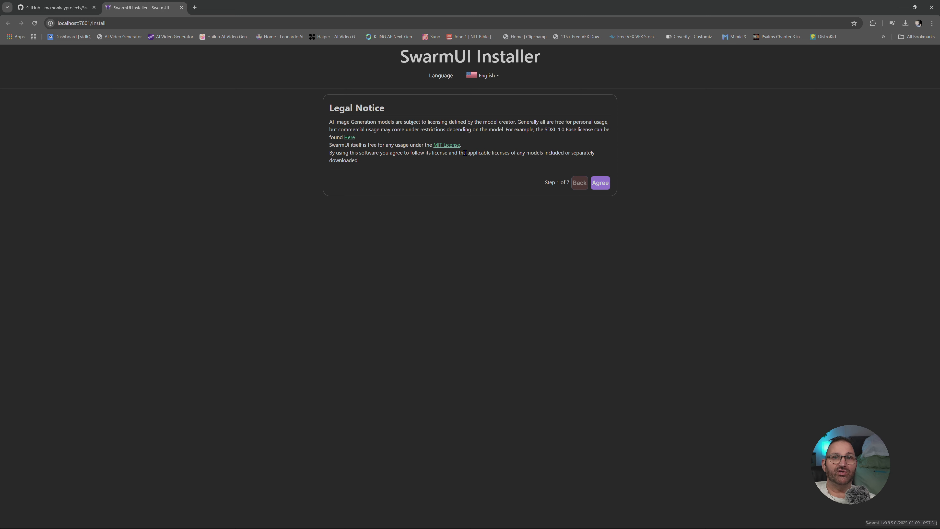
# - Agree to the SwarmUI Installer's legal notice and choose Customize Settings as the install path
pyautogui.click(600, 182)
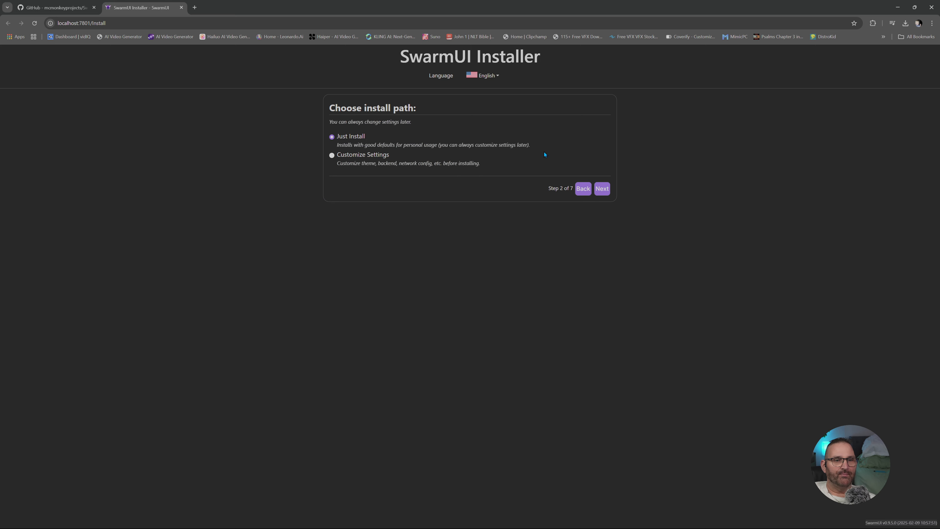
pyautogui.click(332, 156)
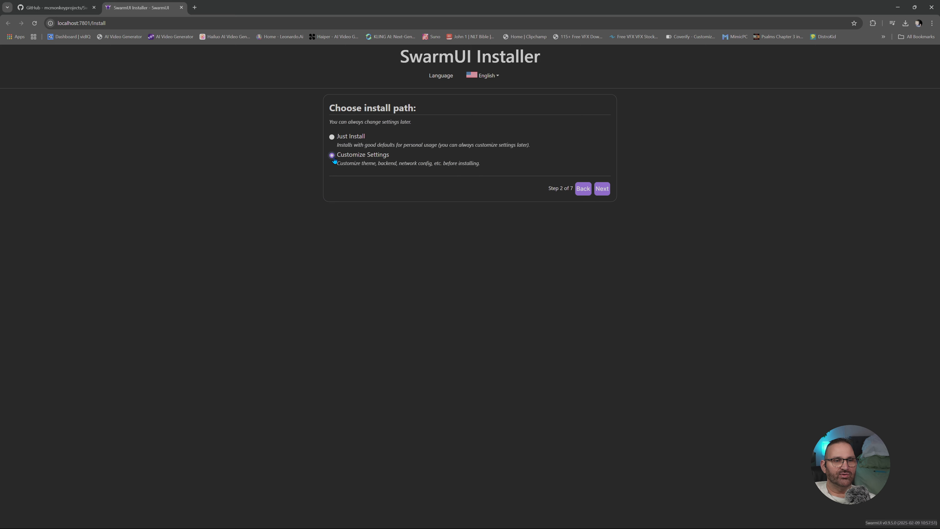
pyautogui.click(601, 189)
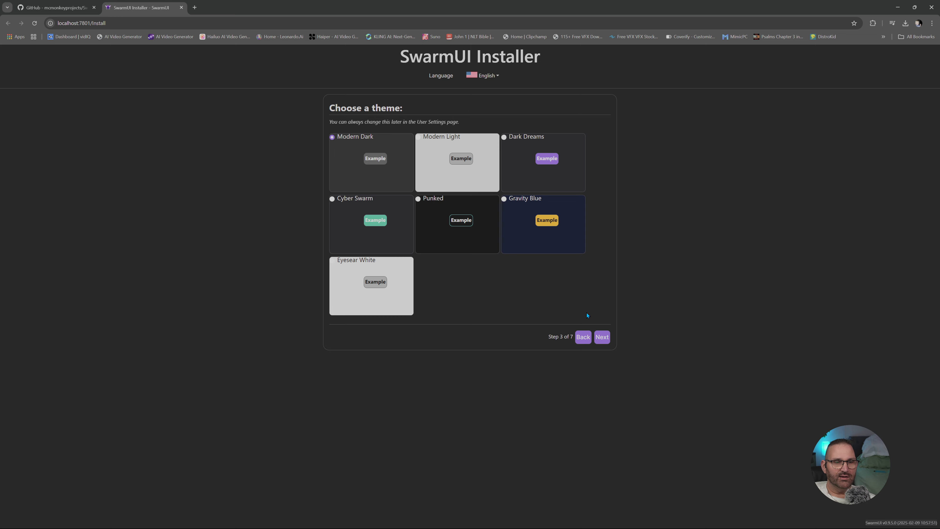
# - Accept the Modern Dark theme, Just Yourself On This PC usage, and the ComfyUI (Local) backend
pyautogui.click(602, 337)
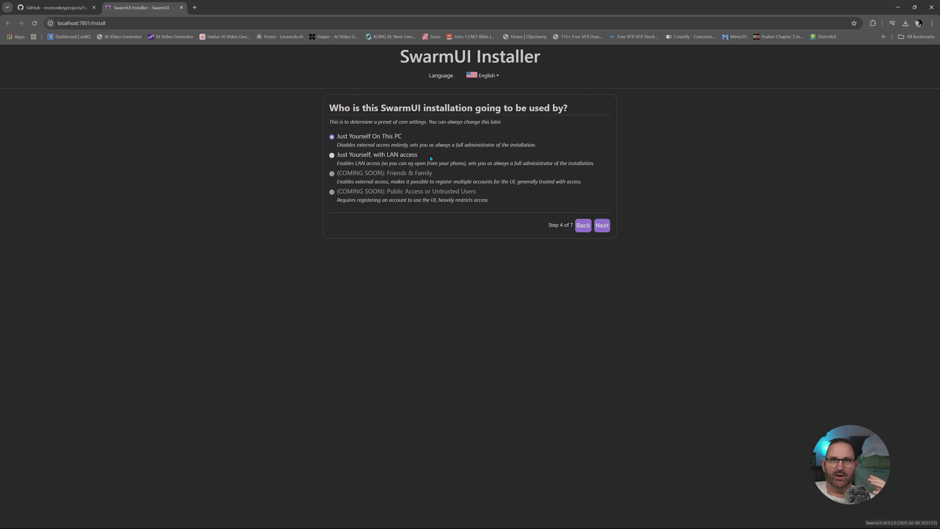
pyautogui.click(602, 226)
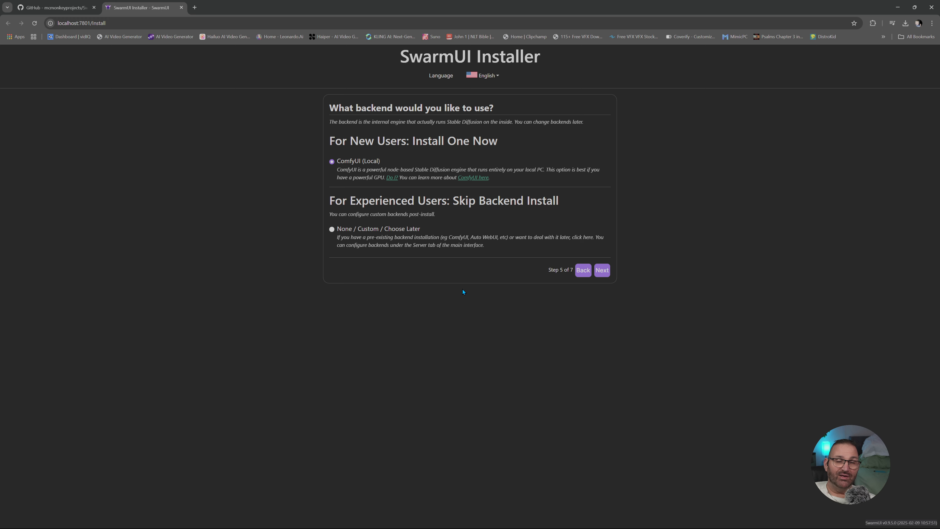
pyautogui.click(601, 270)
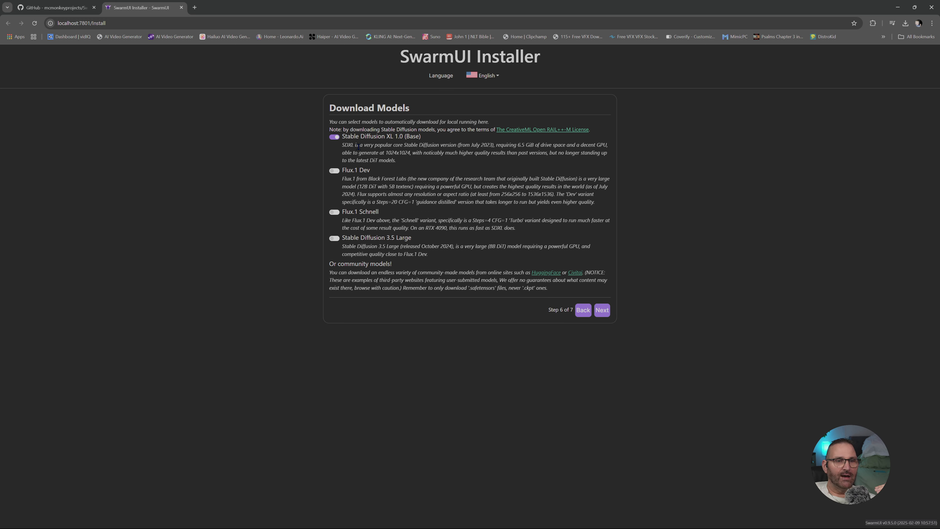
# - Select Stable Diffusion XL 1.0 (Base), Flux.1 Dev, Flux.1 Schnell and Stable Diffusion 3.5 Large for download, and start the installation
pyautogui.click(335, 137)
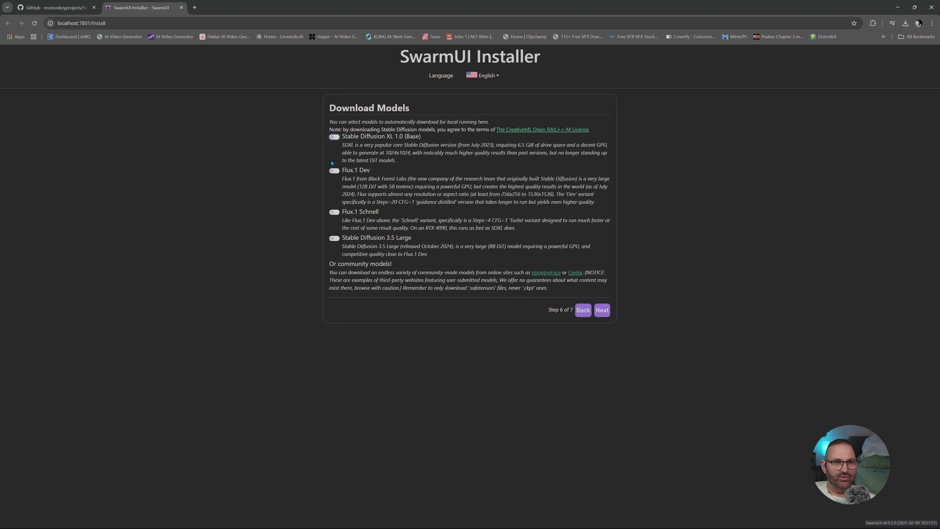
pyautogui.click(334, 171)
pyautogui.click(335, 212)
pyautogui.click(334, 238)
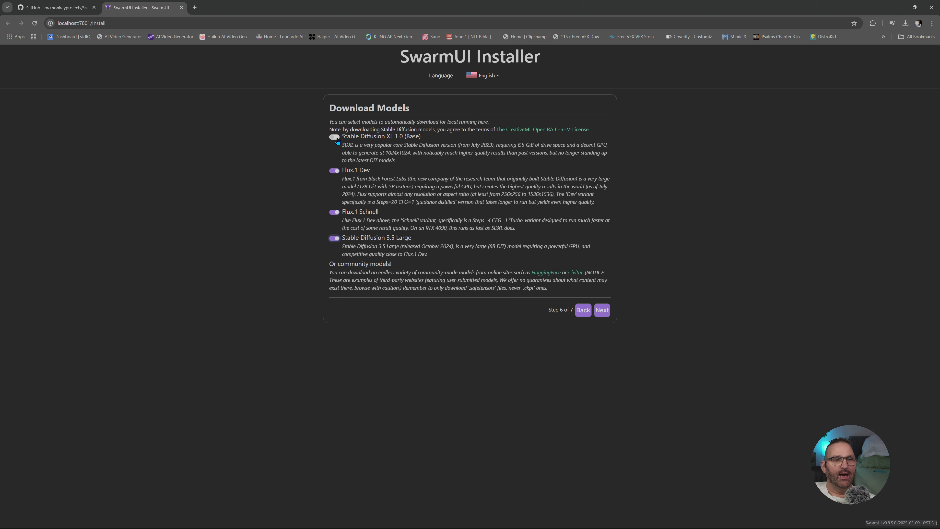
pyautogui.click(348, 137)
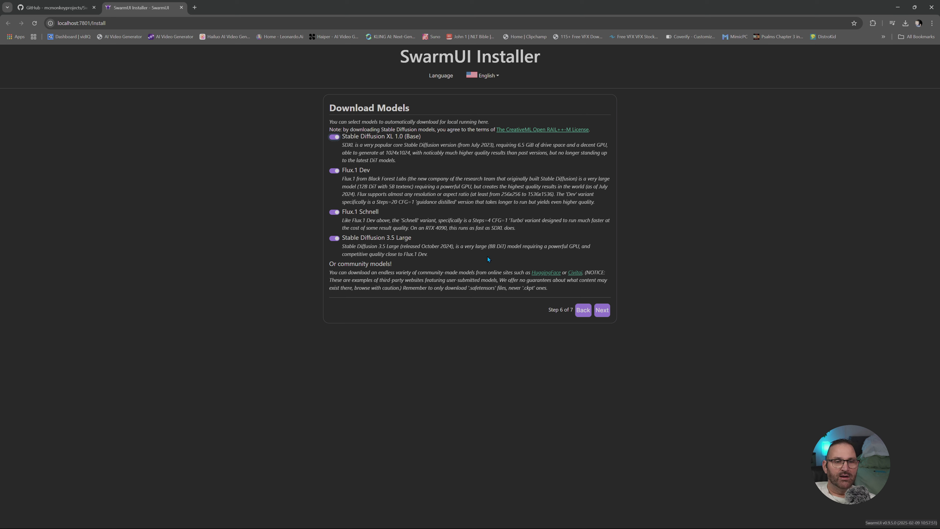
pyautogui.click(601, 311)
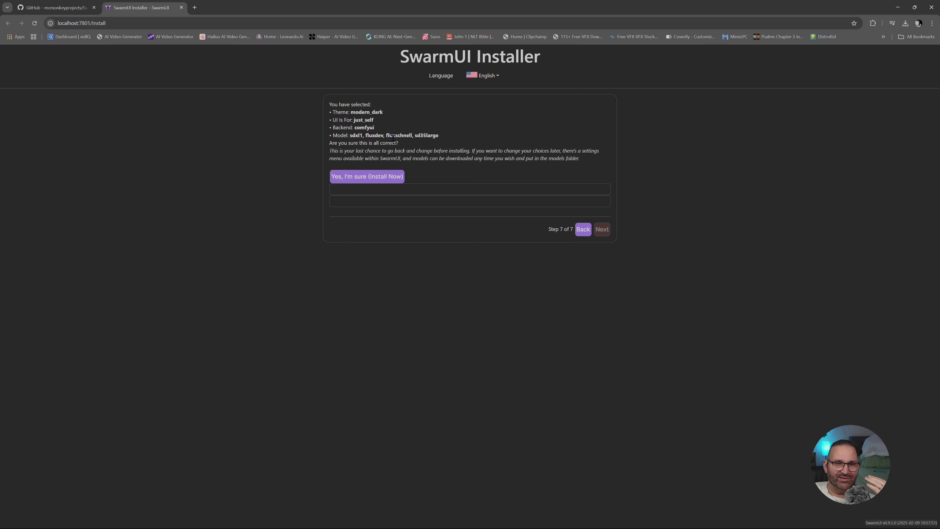
pyautogui.click(363, 177)
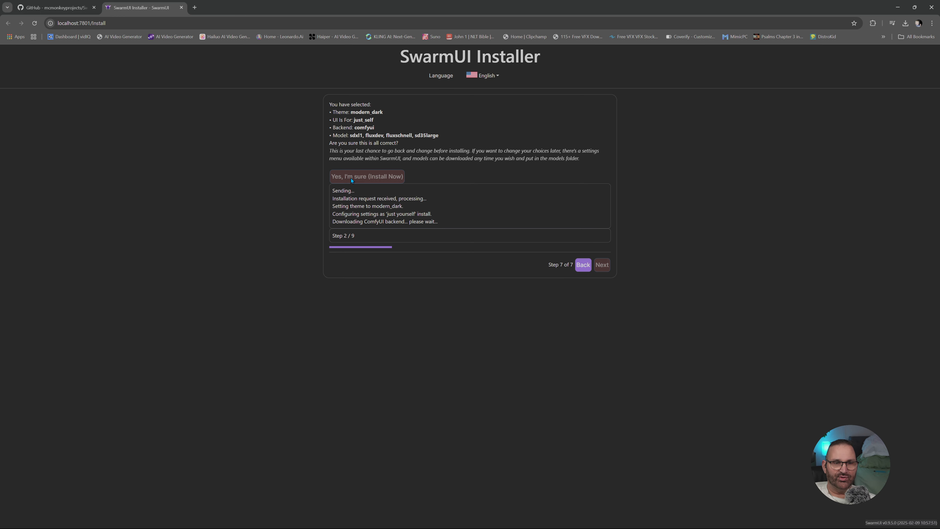
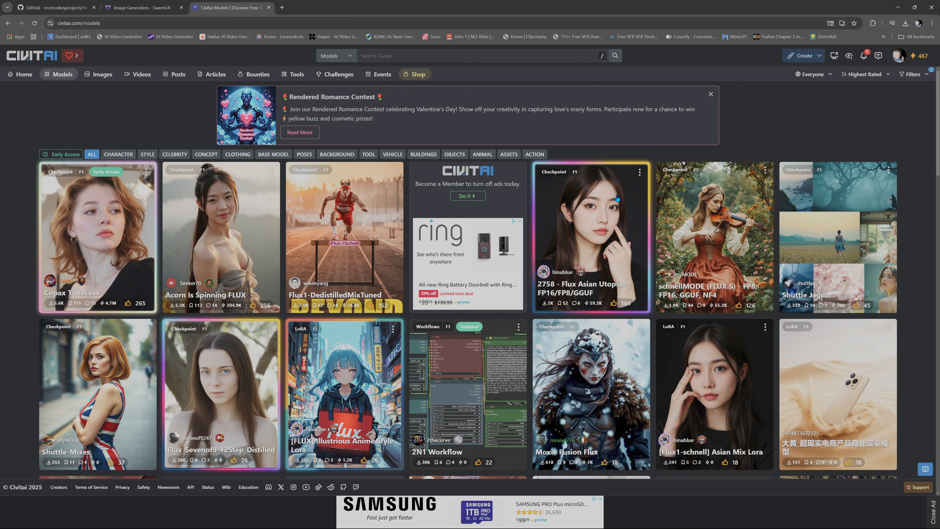
# - Open the Moxie Fusion Flux model on Civitai, browse its sample images, and open the snowy fur-cloaked warrior image
pyautogui.scroll(-3, 539, 221)
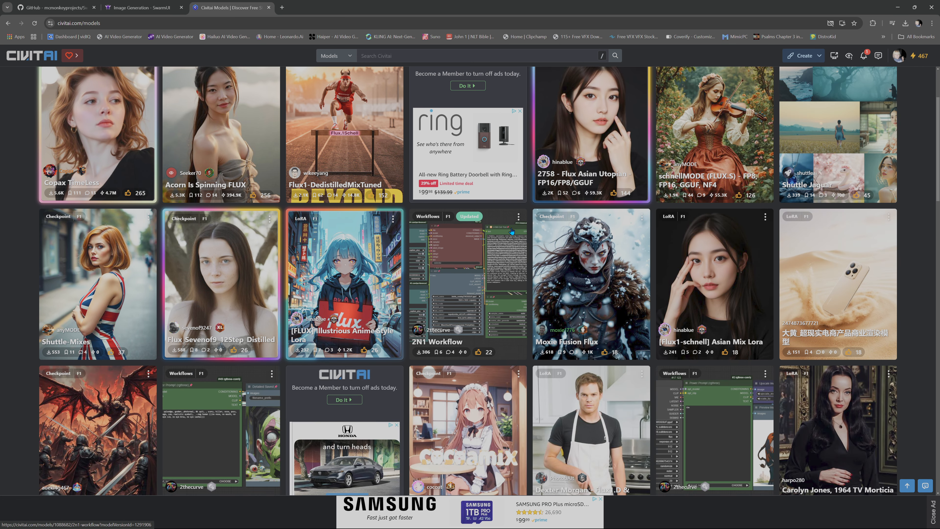
pyautogui.click(599, 269)
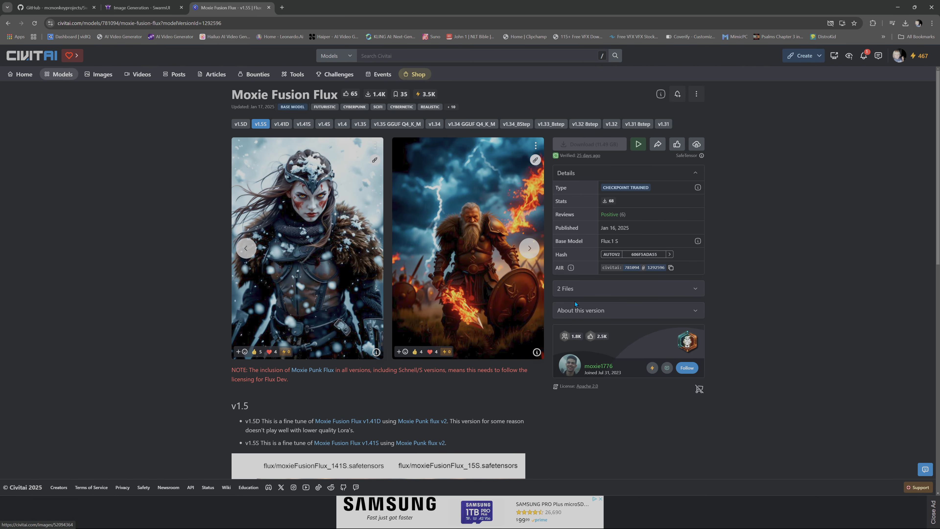
pyautogui.click(533, 257)
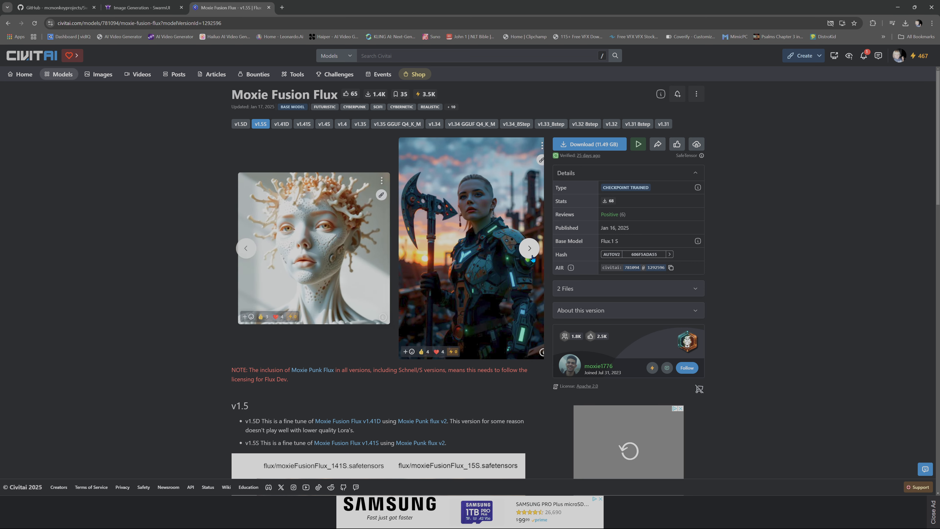
pyautogui.click(532, 258)
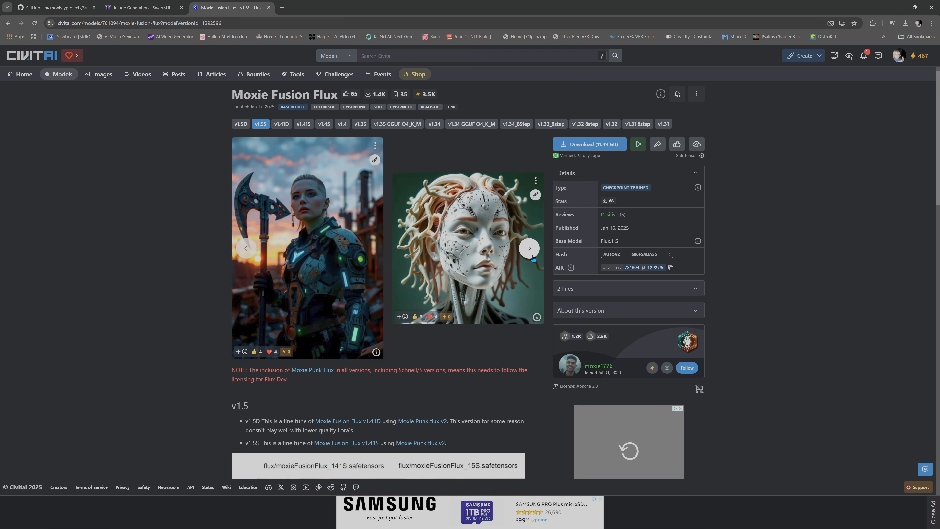
pyautogui.click(532, 257)
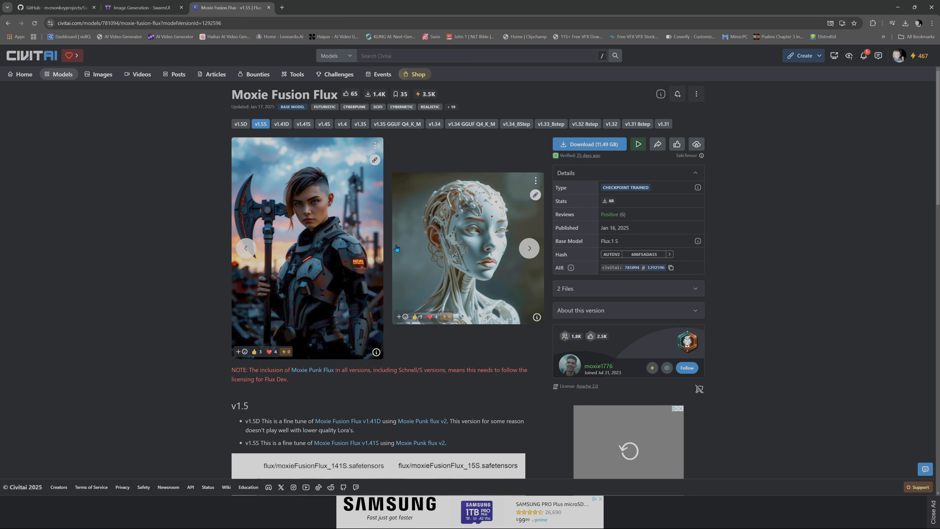
pyautogui.click(534, 251)
pyautogui.click(486, 242)
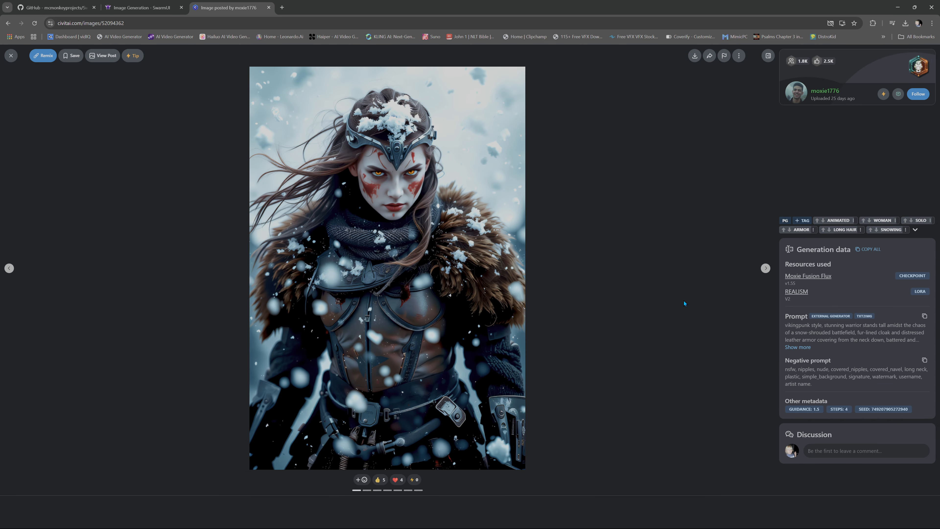
# - Expand the image's full prompt and copy it from "vikingpunk style" through "neonpunk influences.", leaving out the LoRA tag
pyautogui.click(805, 348)
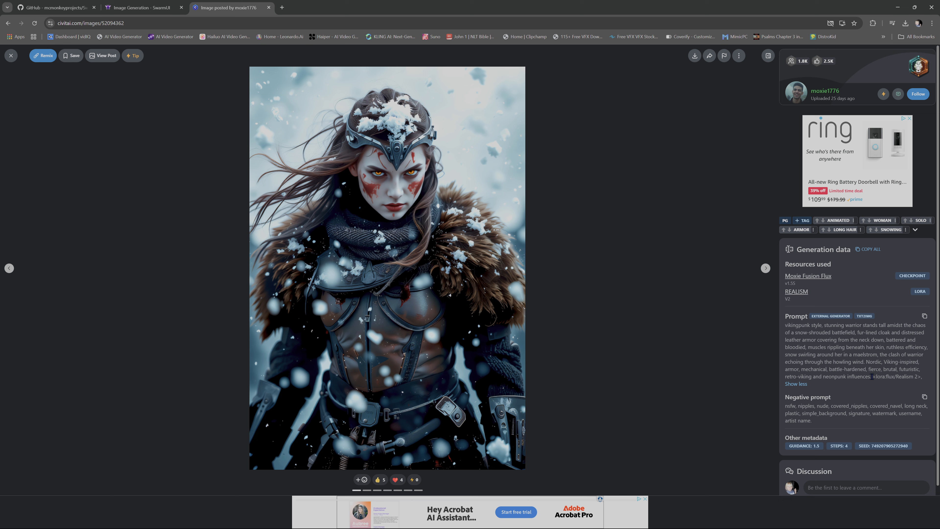
pyautogui.moveTo(871, 376); pyautogui.dragTo(785, 325)
pyautogui.rightClick(797, 328)
pyautogui.click(777, 340)
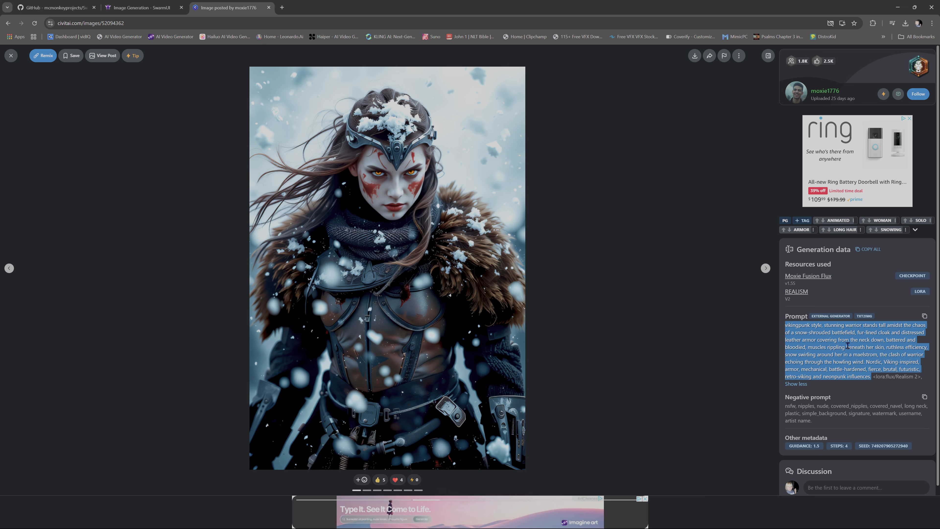
# - Switch to SwarmUI, paste the copied vikingpunk warrior prompt as the positive prompt, and generate an image with flux1-schnell-fp8
pyautogui.click(137, 7)
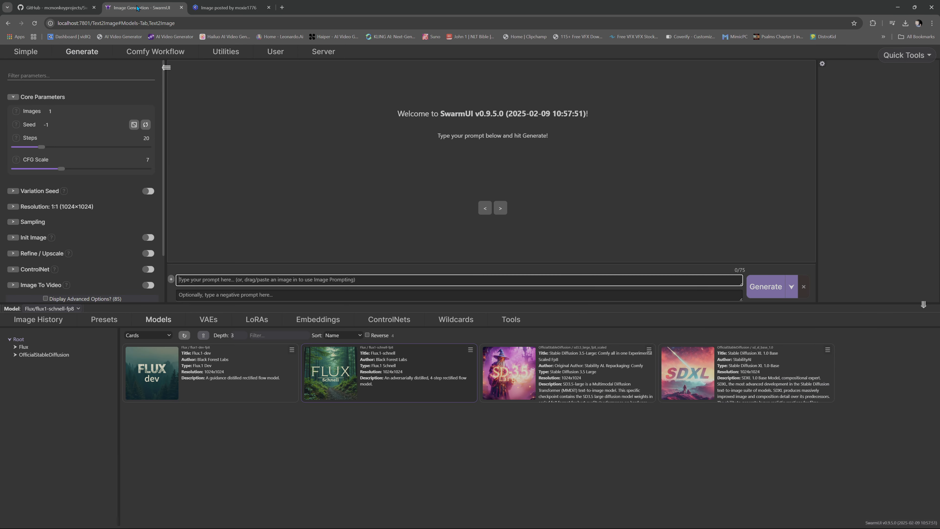
pyautogui.rightClick(259, 279)
pyautogui.click(289, 363)
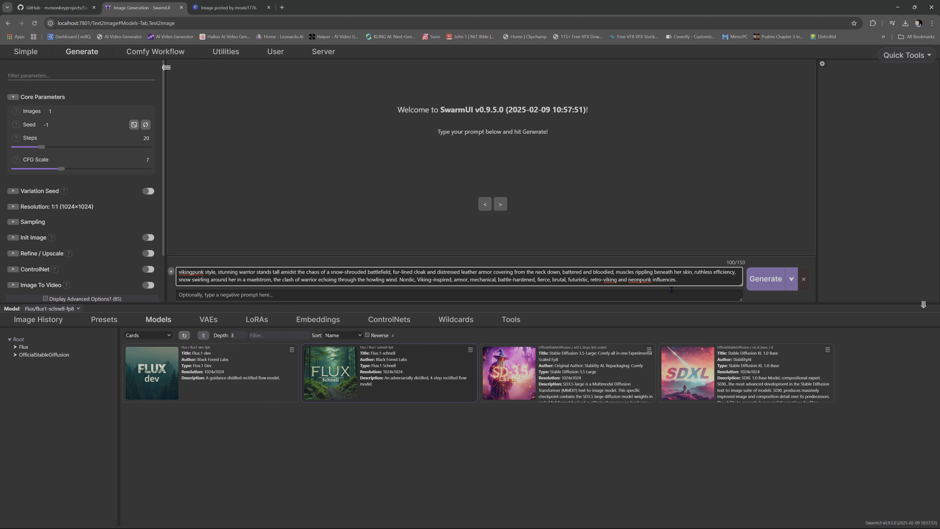
pyautogui.click(766, 278)
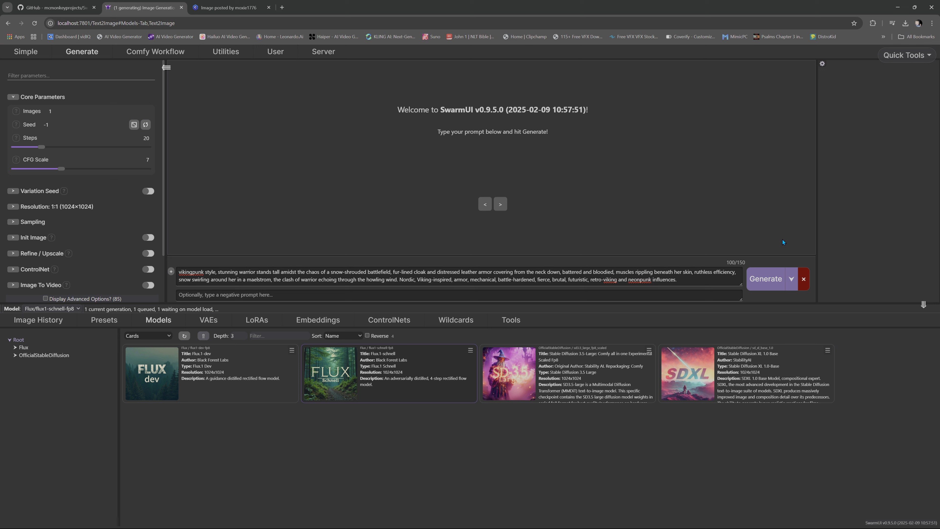
# - Bring up SwarmUI's command window to examine the generation log, and minimize it
pyautogui.moveTo(496, 522)
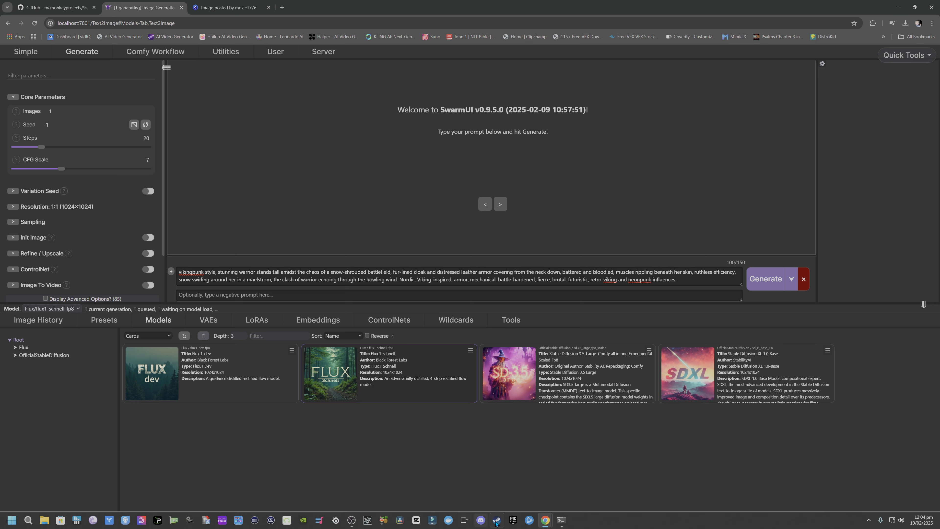
pyautogui.click(561, 520)
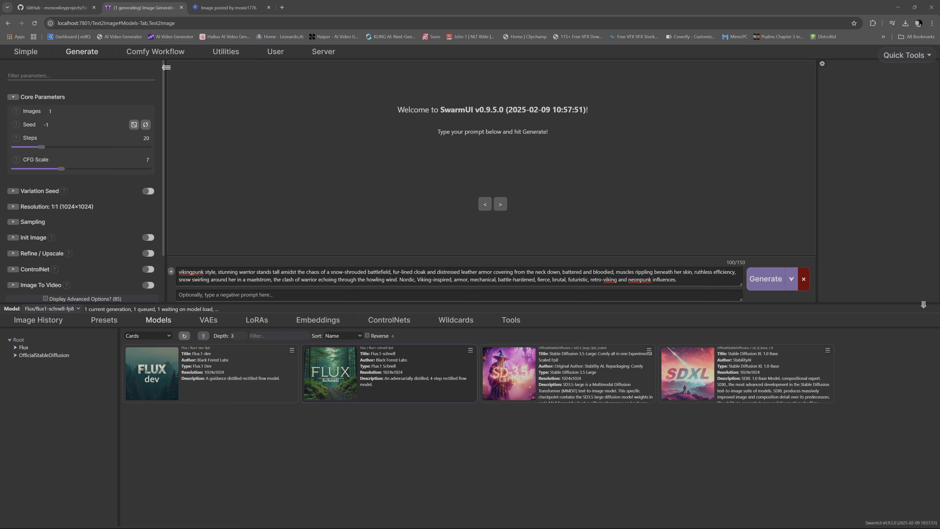
pyautogui.moveTo(309, 188); pyautogui.dragTo(407, 233)
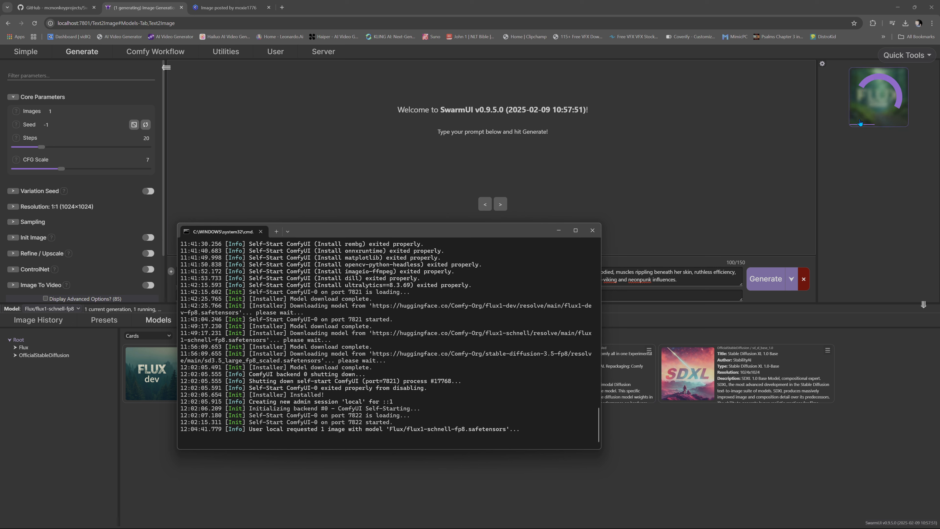
pyautogui.click(560, 233)
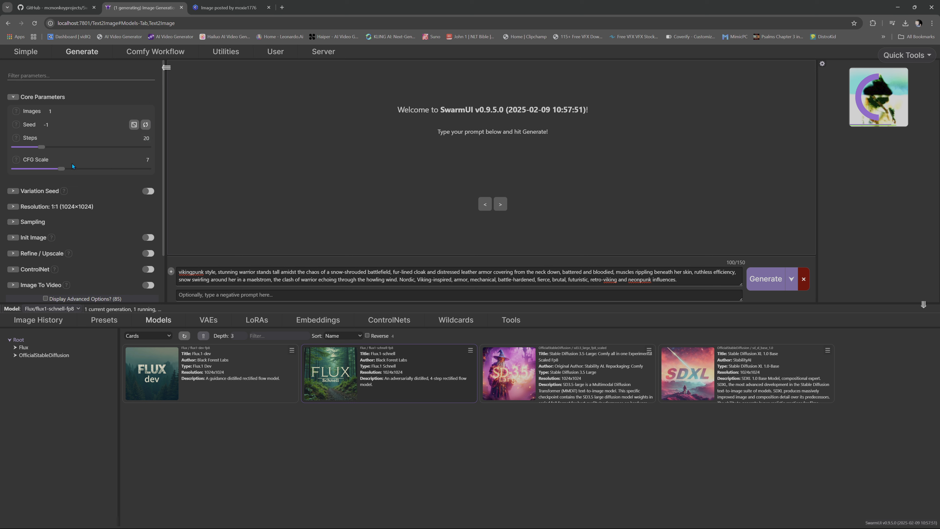
# - Check the Civitai image's generation metadata, set SwarmUI's Steps to 4 and CFG Scale to 1.5, and generate again
pyautogui.click(212, 10)
pyautogui.click(875, 396)
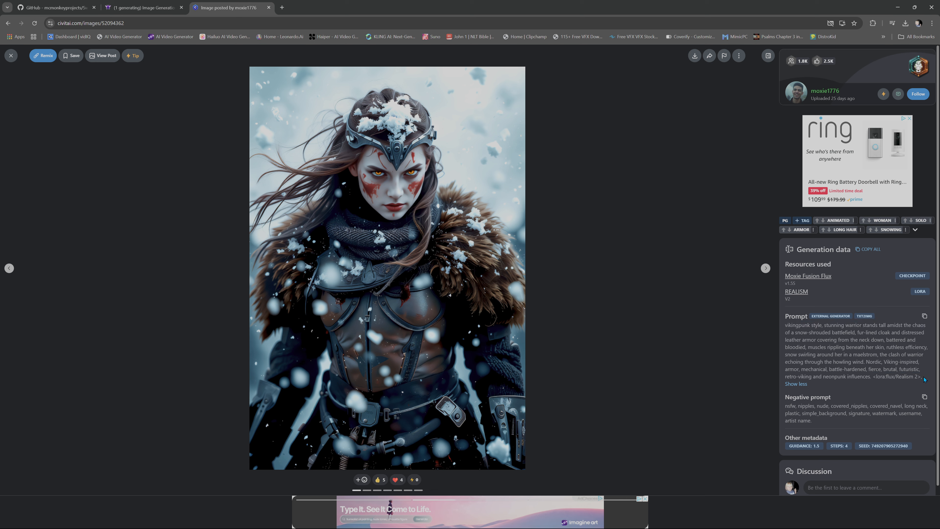
pyautogui.scroll(-1, 852, 419)
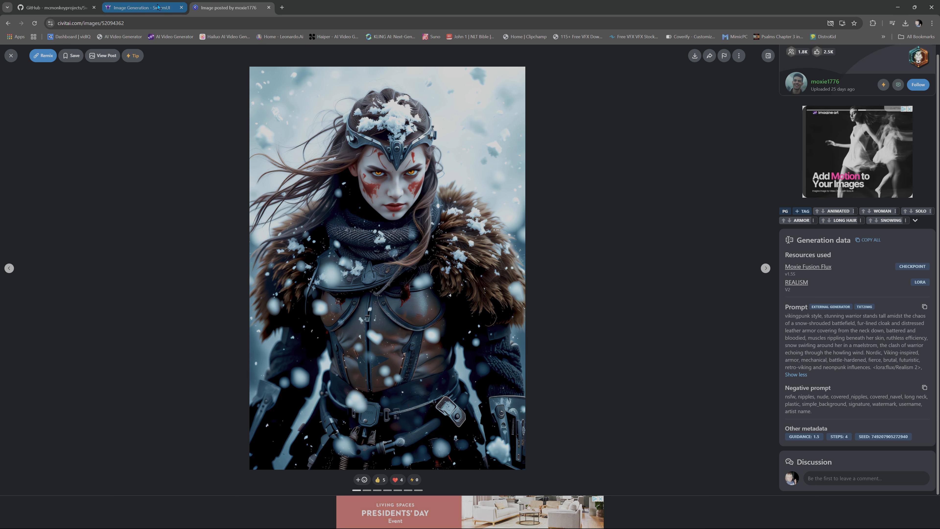
pyautogui.click(140, 7)
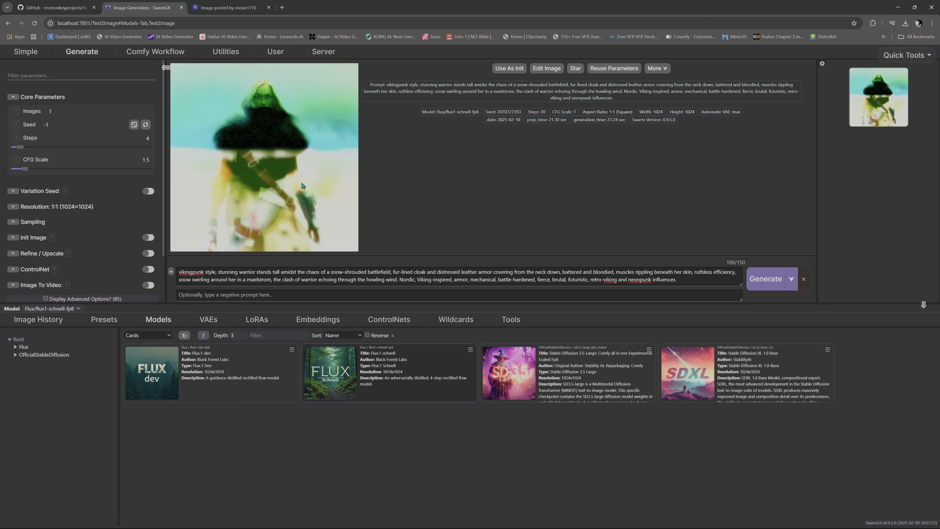
pyautogui.click(766, 278)
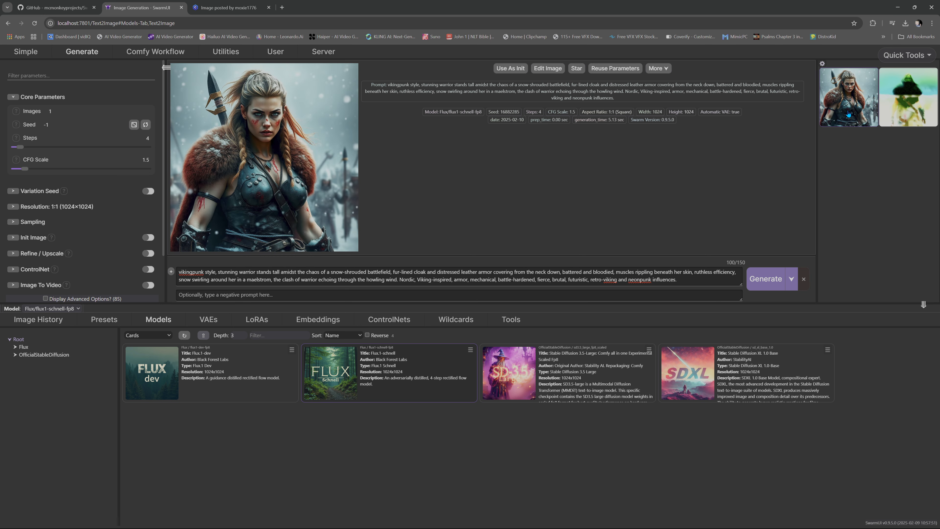
# - View the new warrior image enlarged, compare it with the Civitai original, and close the enlarged view
pyautogui.click(848, 114)
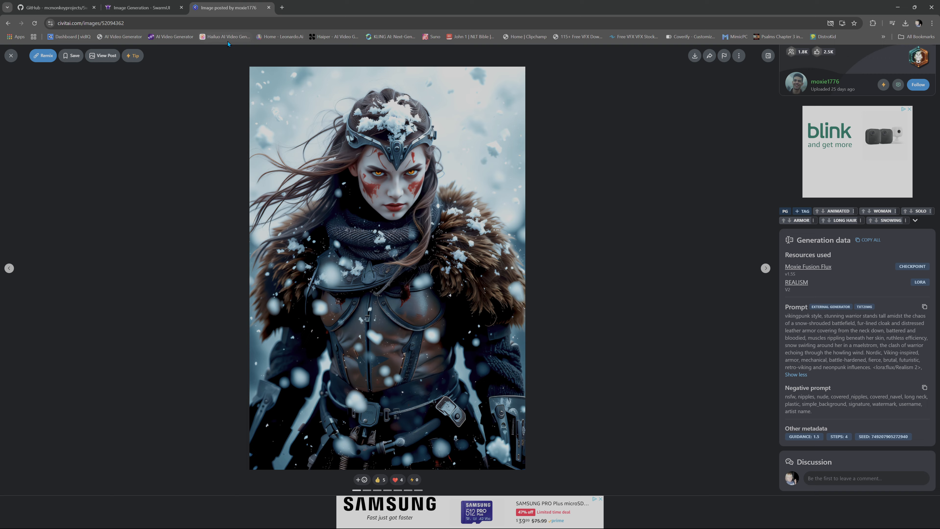
pyautogui.click(141, 7)
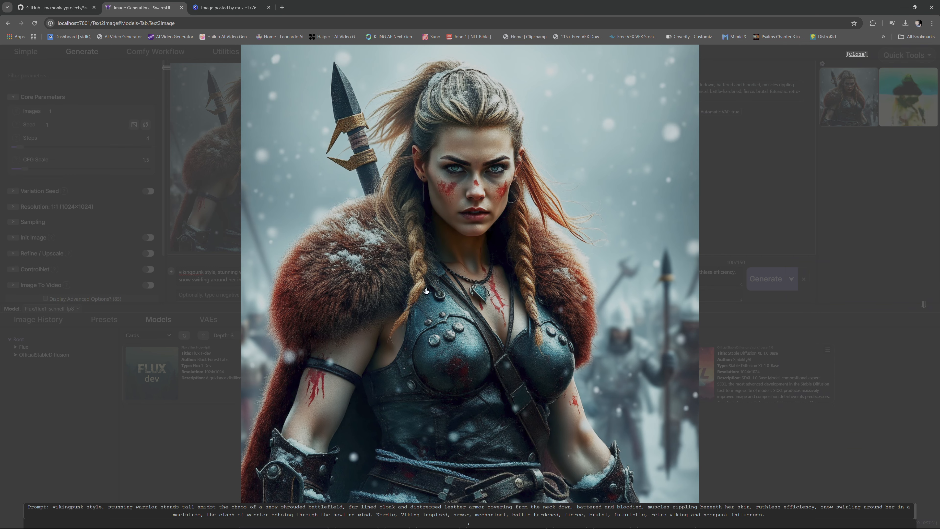
pyautogui.click(858, 273)
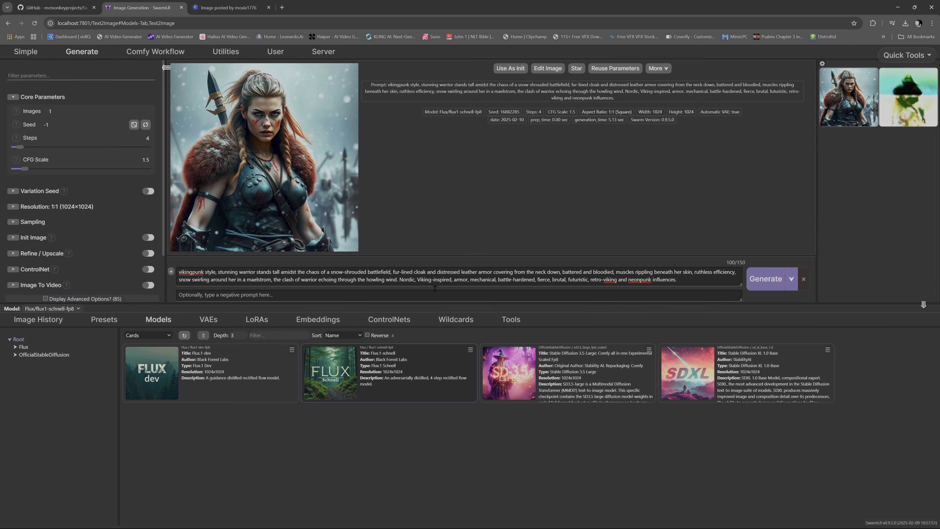
# - Enlarge the latest warrior image and save it as a PNG in the Downloads folder under the suggested file name
pyautogui.click(859, 114)
pyautogui.rightClick(481, 256)
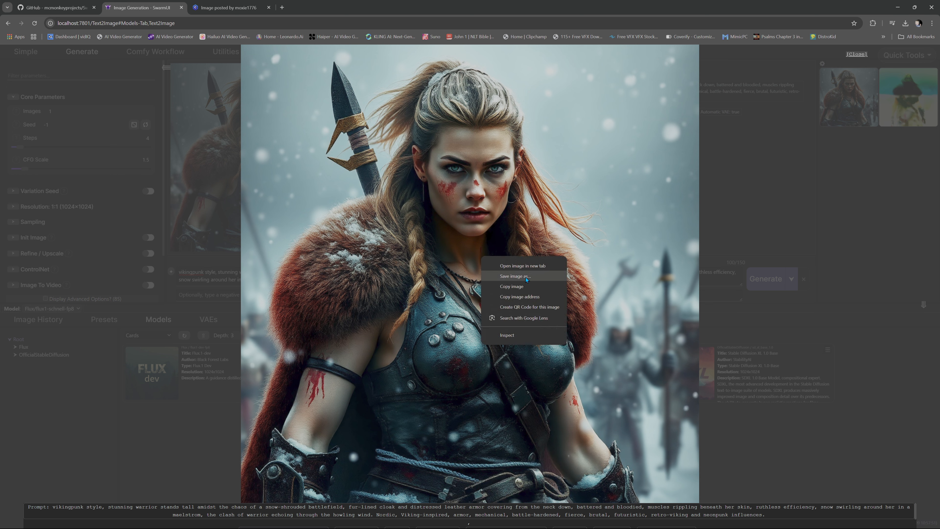
pyautogui.click(515, 276)
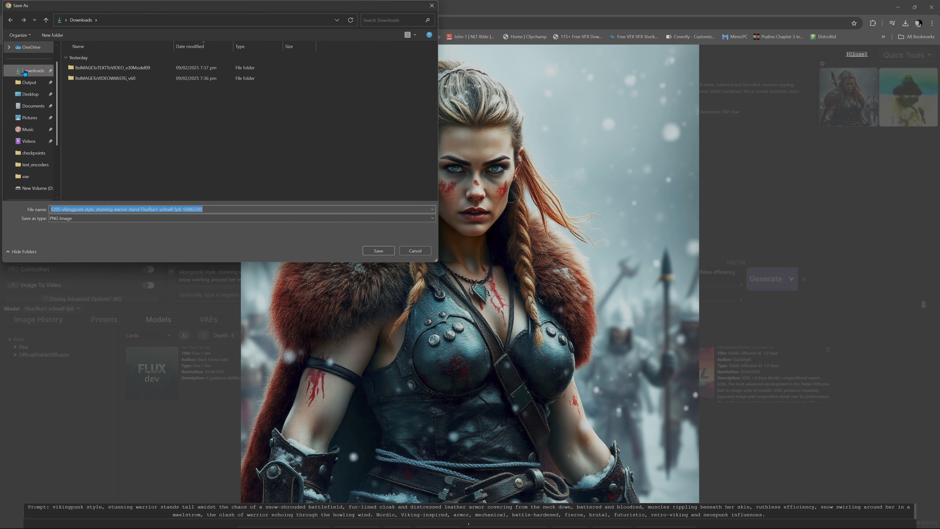
pyautogui.click(33, 70)
pyautogui.click(378, 251)
# - Open the saved warrior PNG from Downloads in File Explorer to inspect it, and close the viewers and File Explorer
pyautogui.moveTo(107, 524)
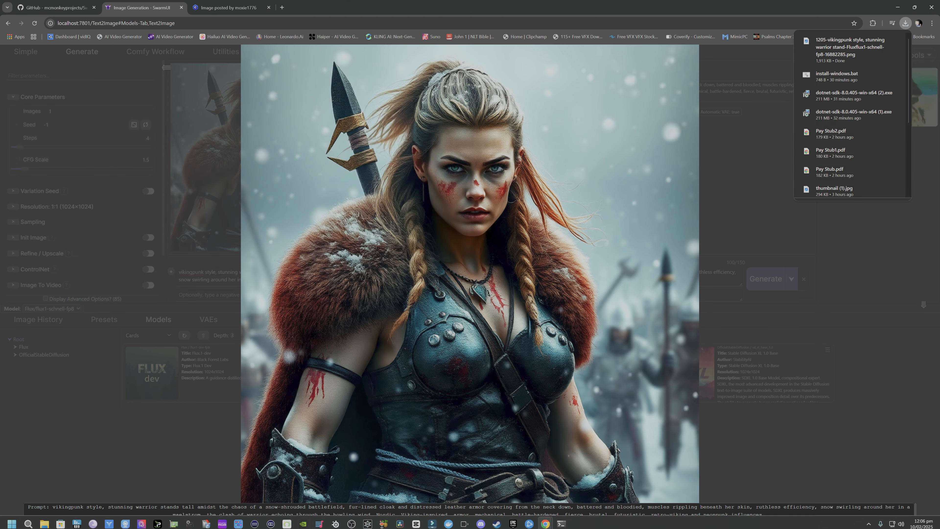
pyautogui.click(44, 520)
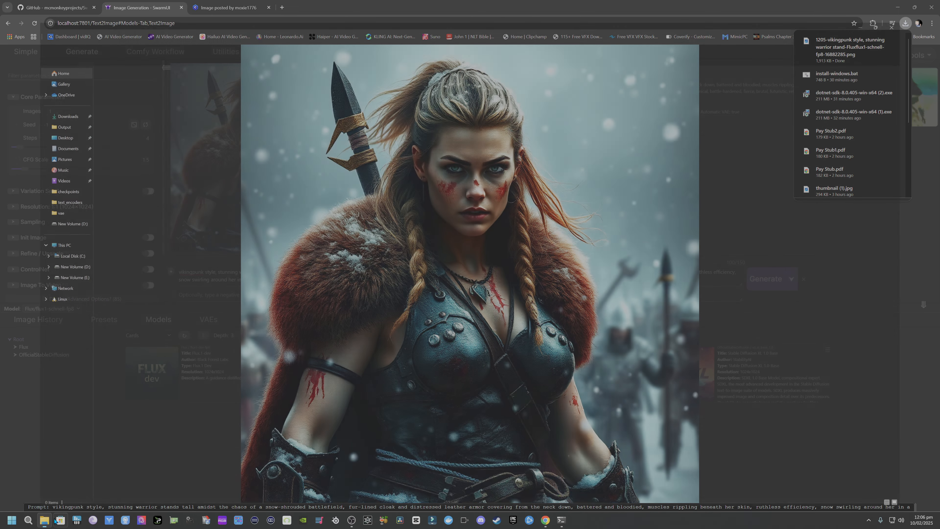
pyautogui.doubleClick(91, 87)
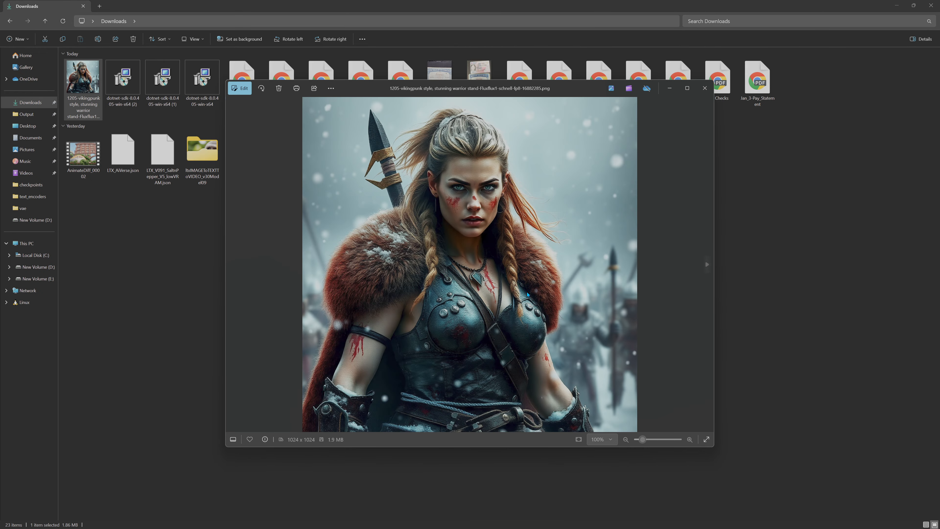
pyautogui.click(931, 5)
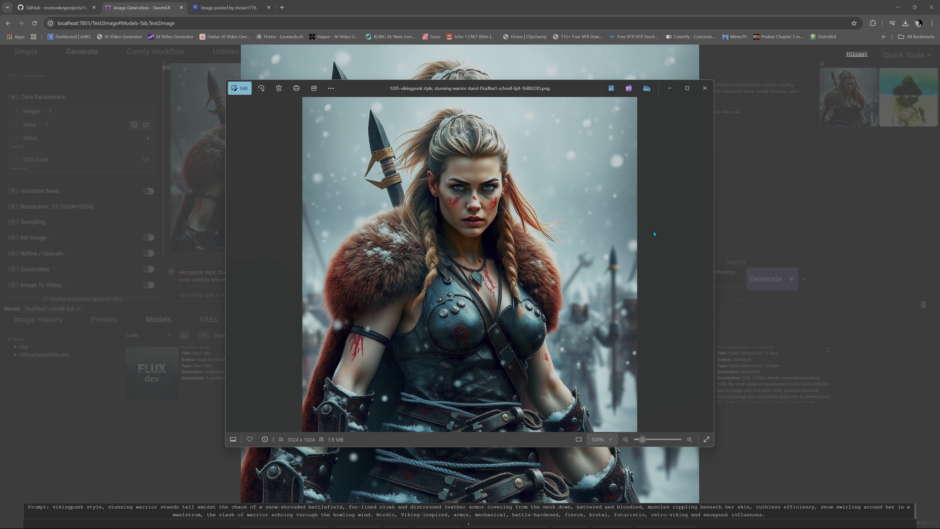
pyautogui.click(705, 88)
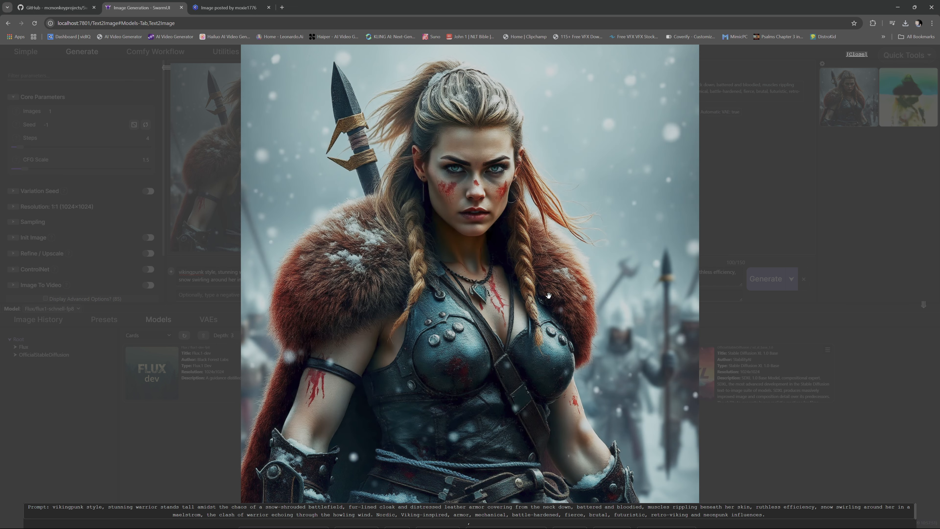
pyautogui.click(712, 304)
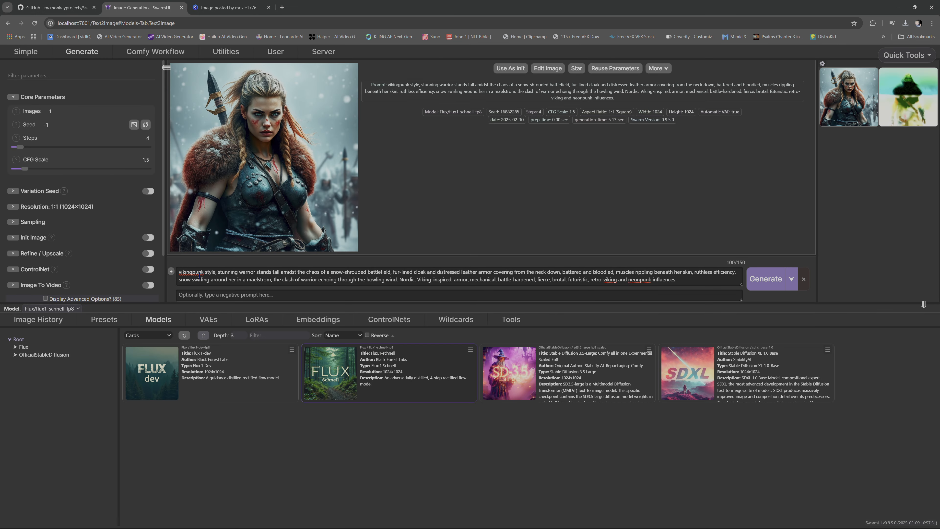
# - Set the aspect ratio to 16:9 (Standard Widescreen), and generate a new warrior image to view enlarged
pyautogui.click(13, 206)
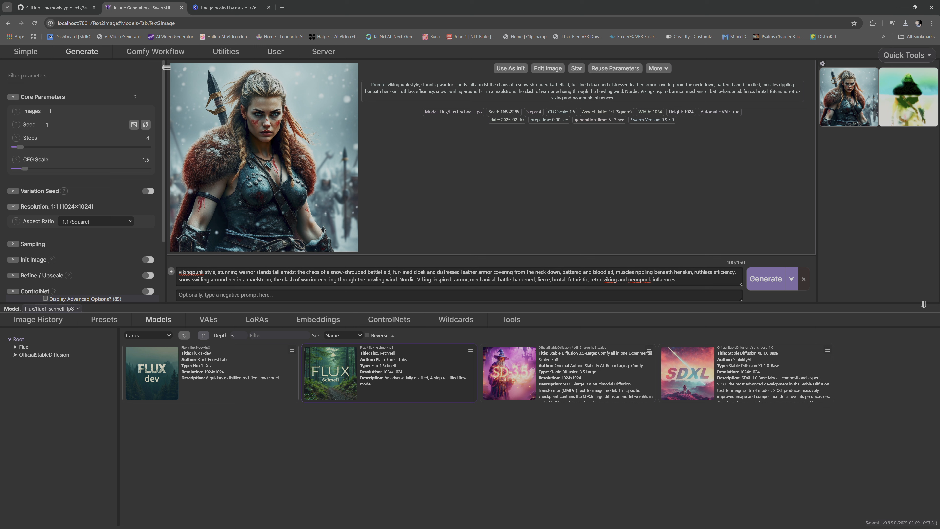
pyautogui.click(100, 220)
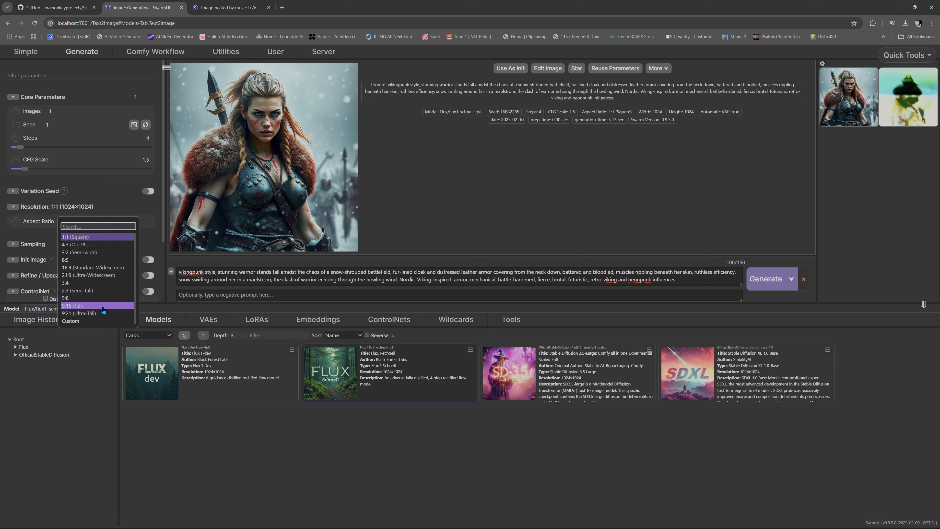
pyautogui.click(107, 269)
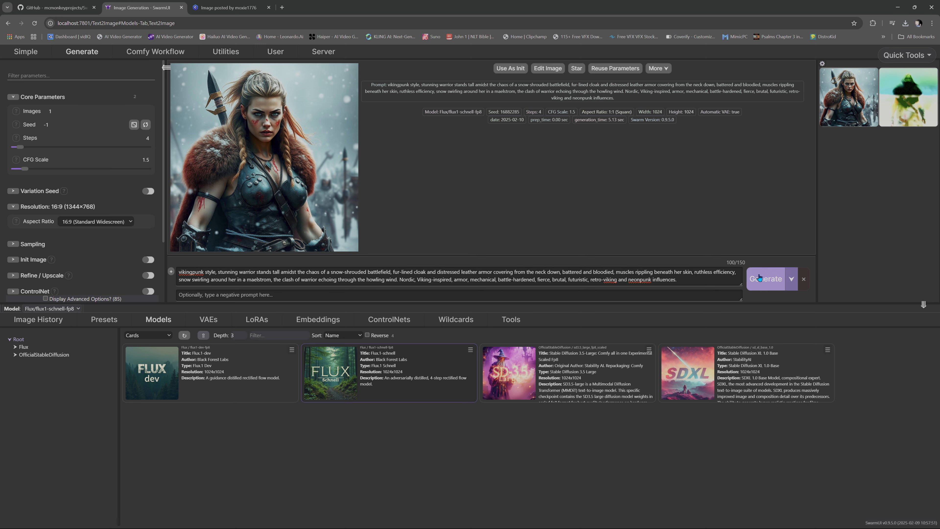
pyautogui.click(765, 278)
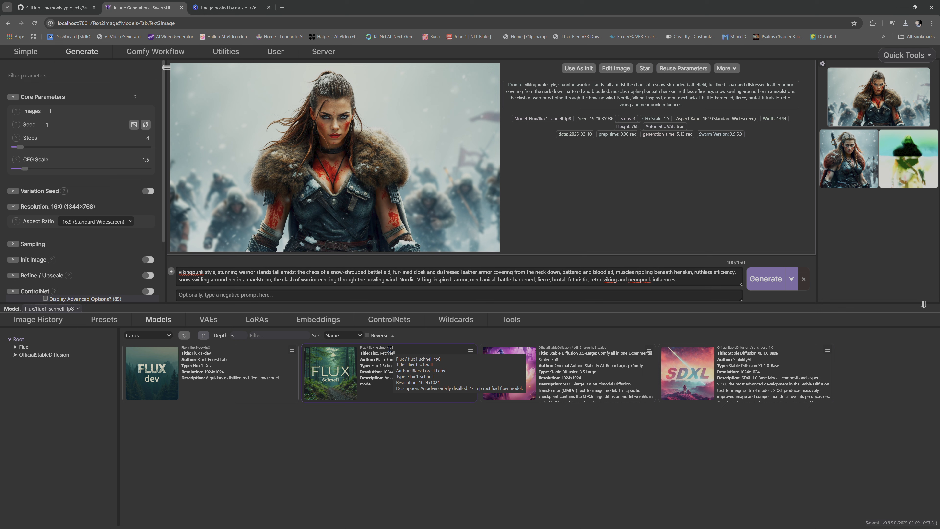
pyautogui.click(349, 180)
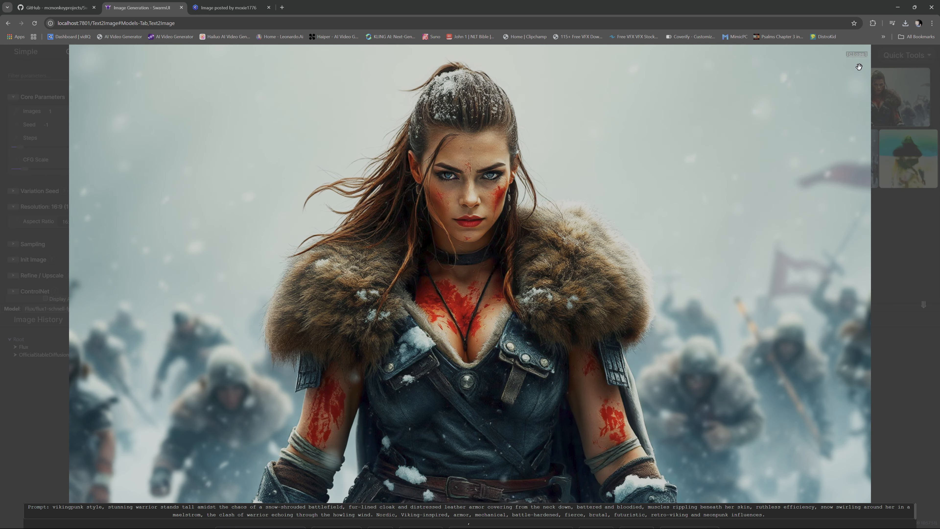
# - Close the enlarged warrior image and set the resolution's aspect ratio to Custom
pyautogui.click(856, 54)
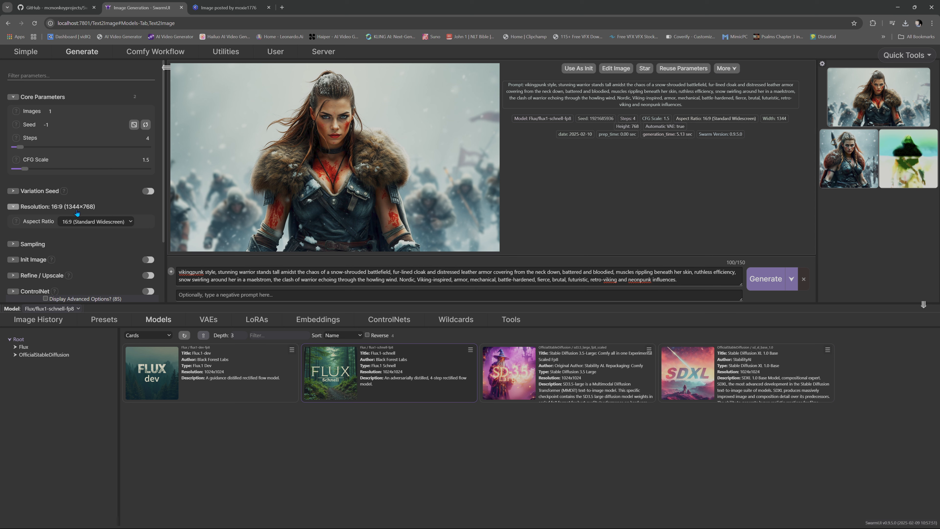
pyautogui.click(86, 210)
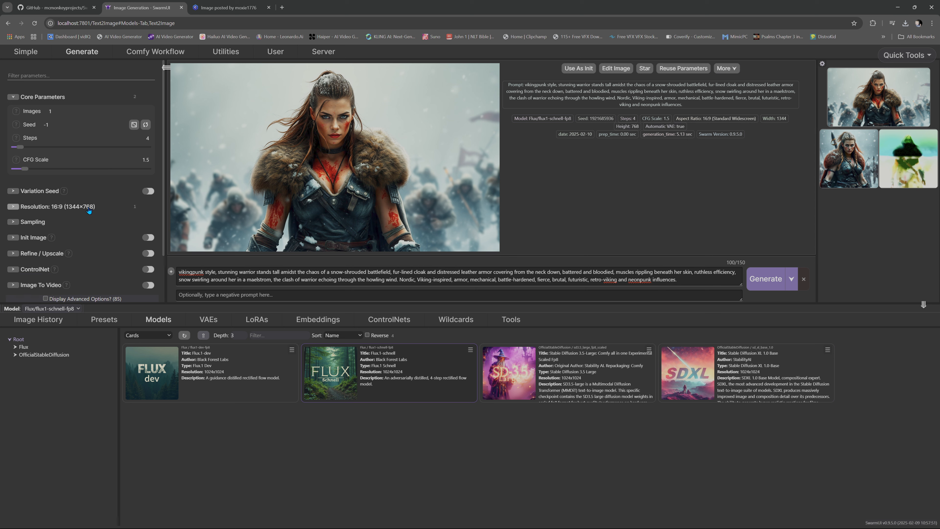
pyautogui.click(89, 211)
pyautogui.click(76, 223)
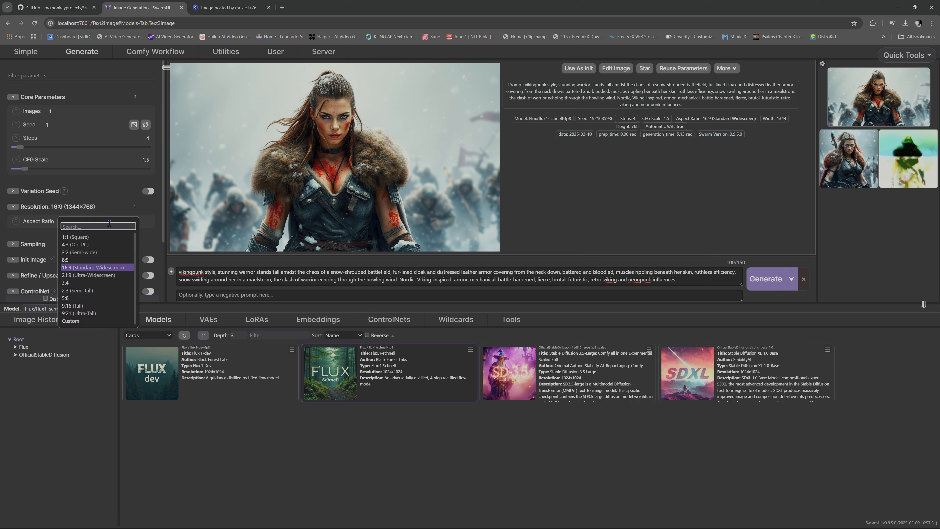
pyautogui.click(98, 323)
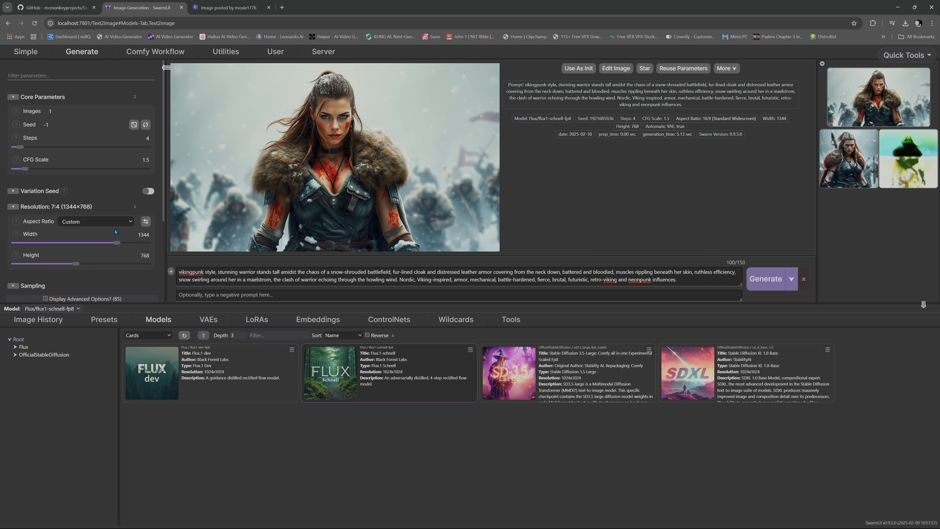
# - Set the custom resolution to a width of 1920 and a height of 1080
pyautogui.moveTo(116, 245); pyautogui.dragTo(138, 249)
pyautogui.moveTo(148, 235); pyautogui.dragTo(137, 236)
pyautogui.write('1920')
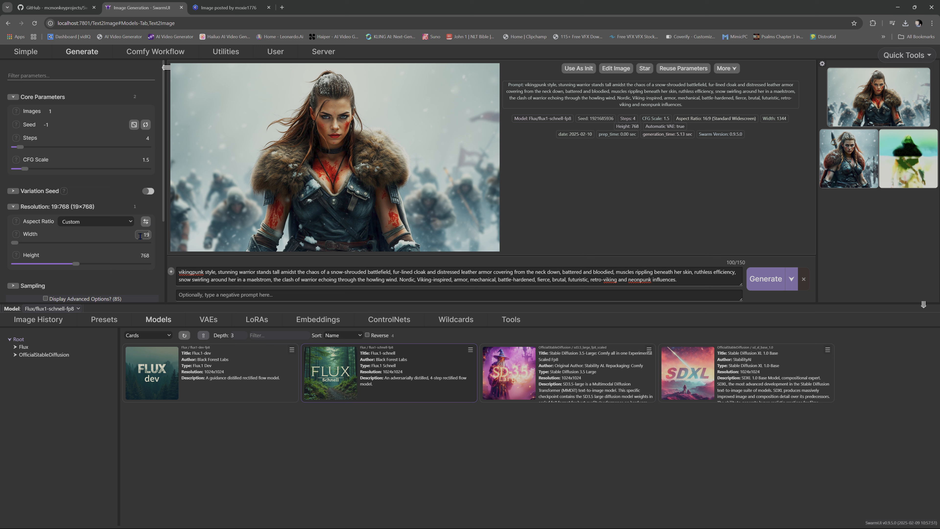
pyautogui.moveTo(140, 254); pyautogui.dragTo(147, 254)
pyautogui.press('BackSpace')
pyautogui.press('BackSpace')
pyautogui.press('BackSpace')
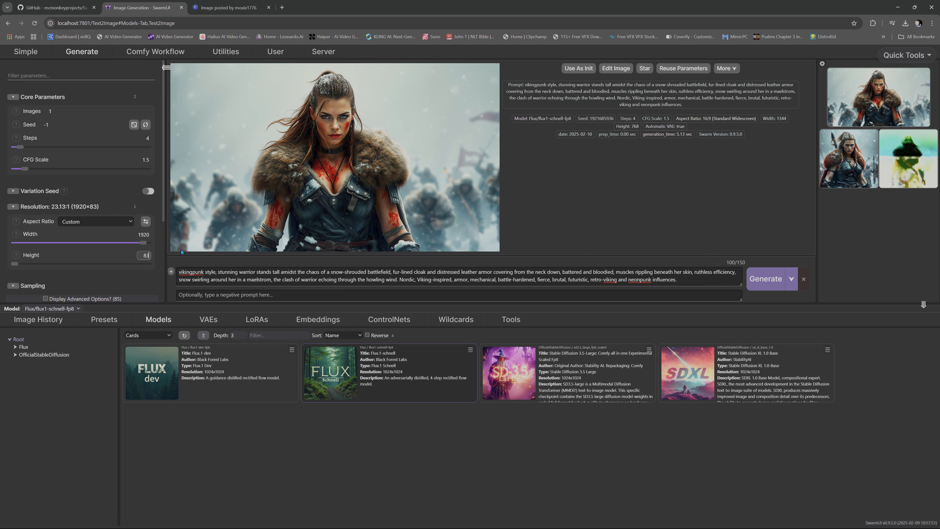
pyautogui.write('1080')
# - Generate a warrior image at the custom resolution, view it enlarged, and close the enlarged view
pyautogui.click(781, 272)
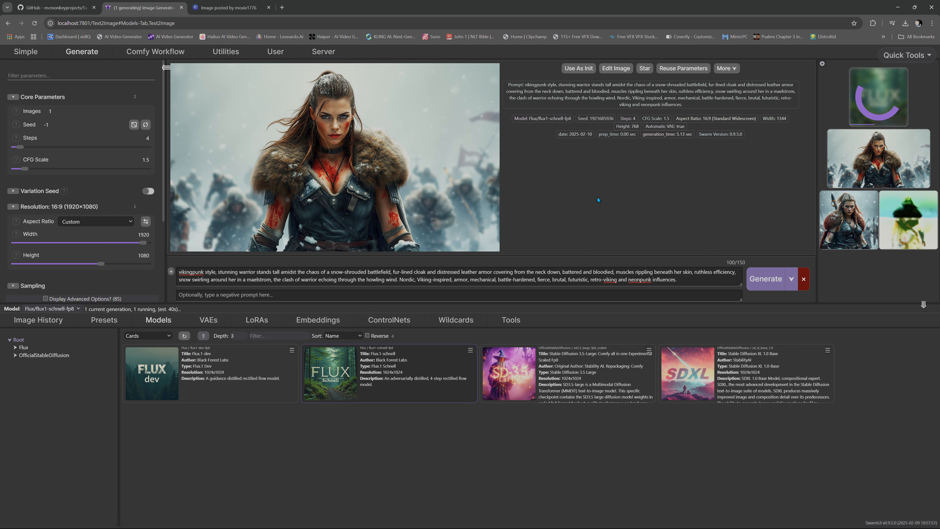
pyautogui.click(255, 321)
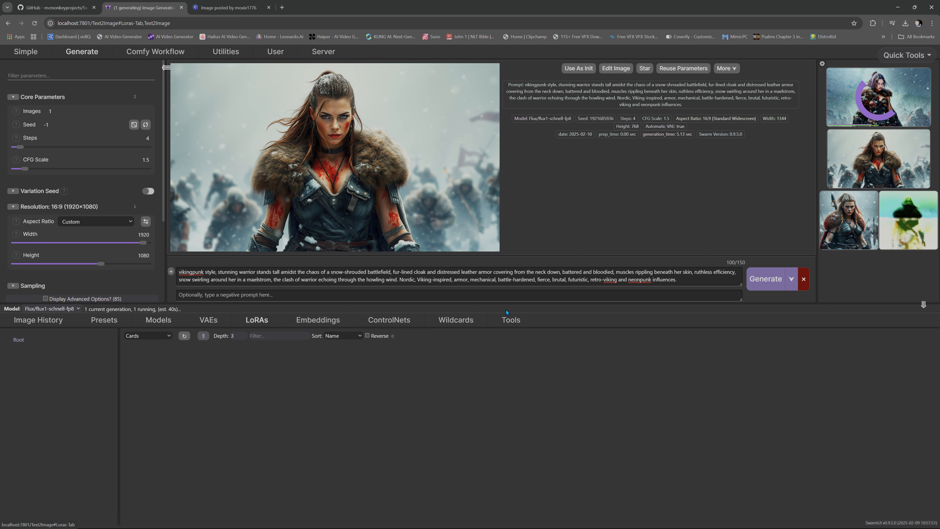
pyautogui.click(159, 320)
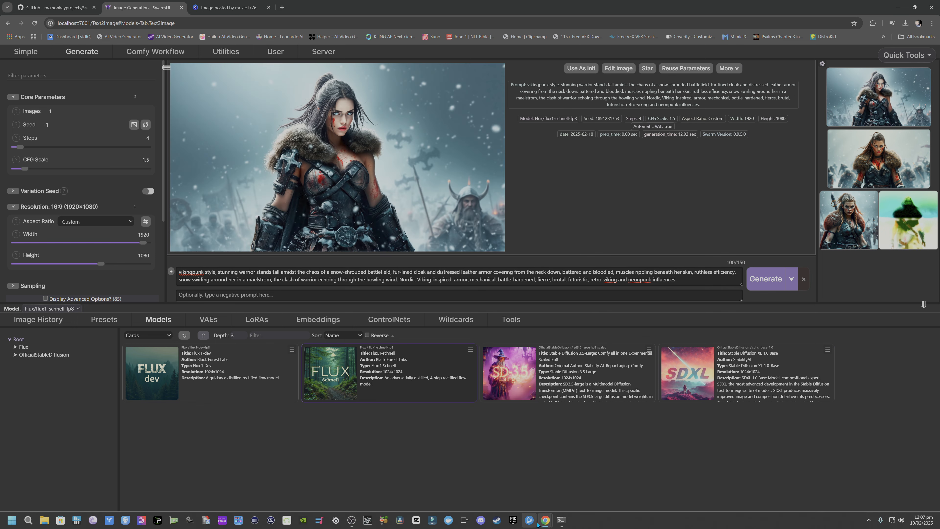
pyautogui.click(353, 182)
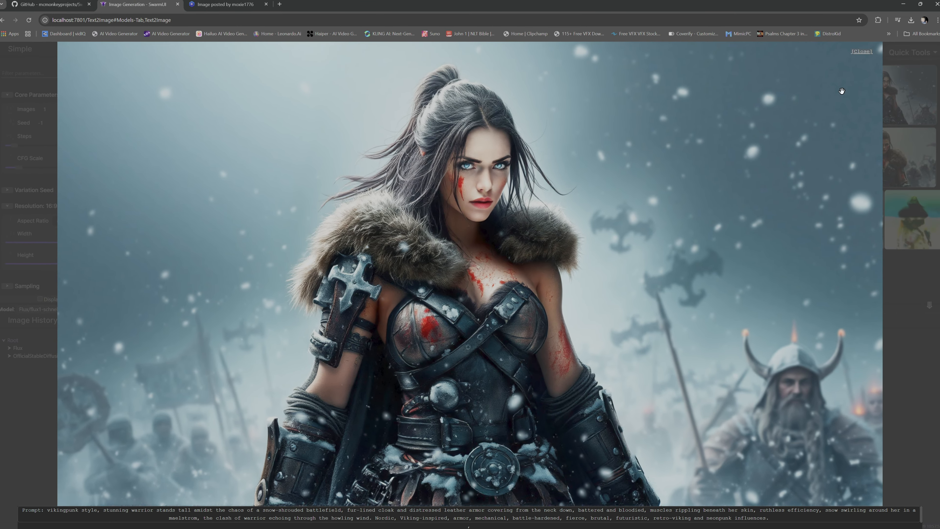
pyautogui.click(871, 48)
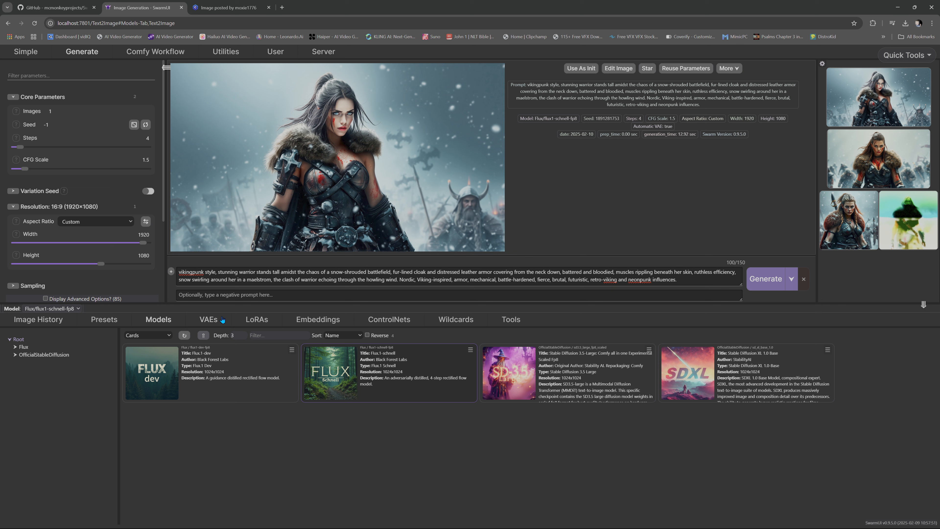
# - Switch to Civitai and filter its model library to the LoRA model type
pyautogui.click(255, 321)
pyautogui.click(229, 7)
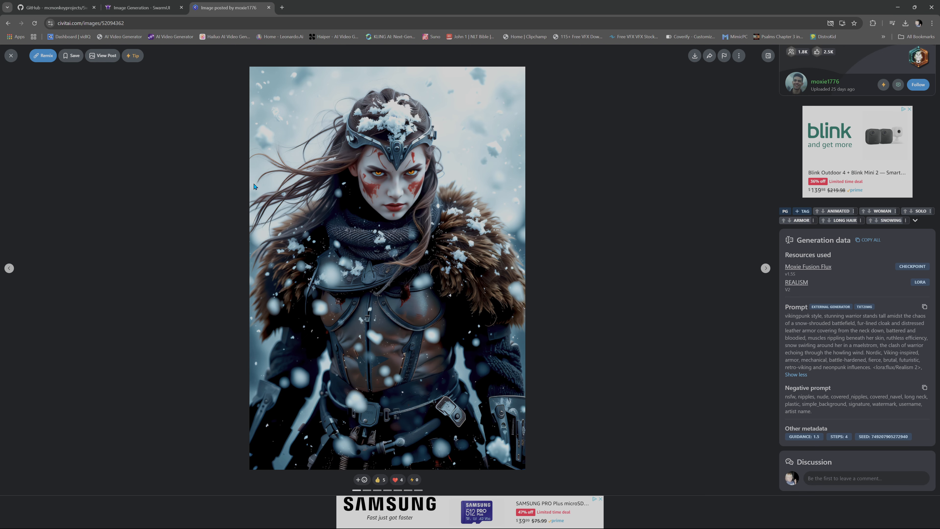
pyautogui.click(637, 193)
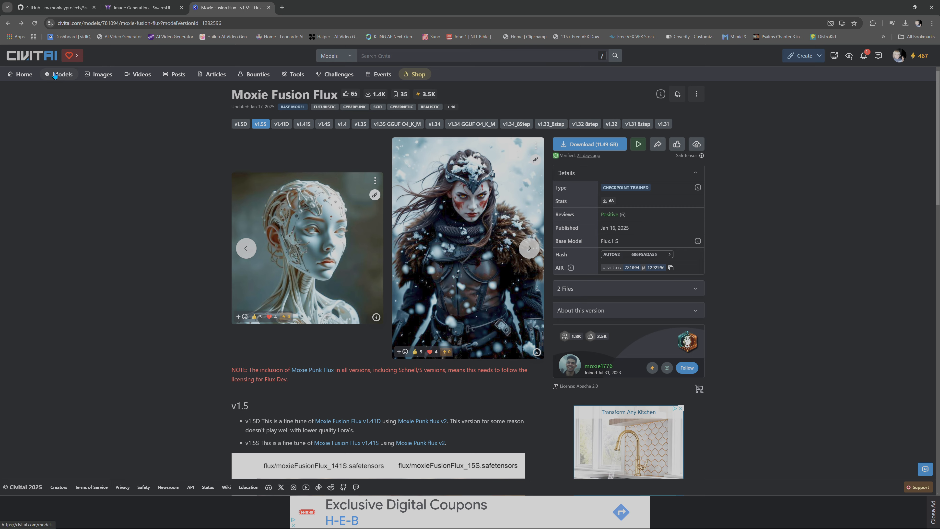
pyautogui.click(68, 81)
pyautogui.click(913, 75)
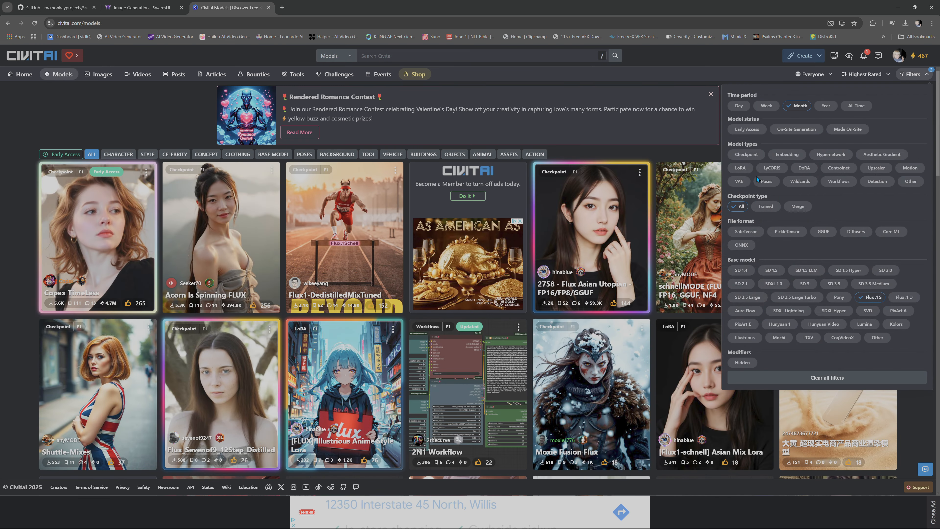
pyautogui.click(741, 168)
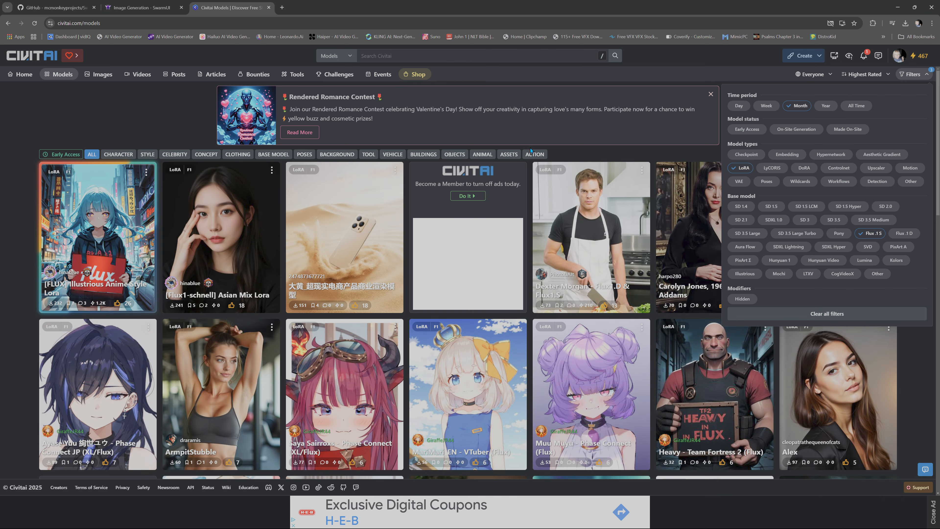
pyautogui.click(614, 159)
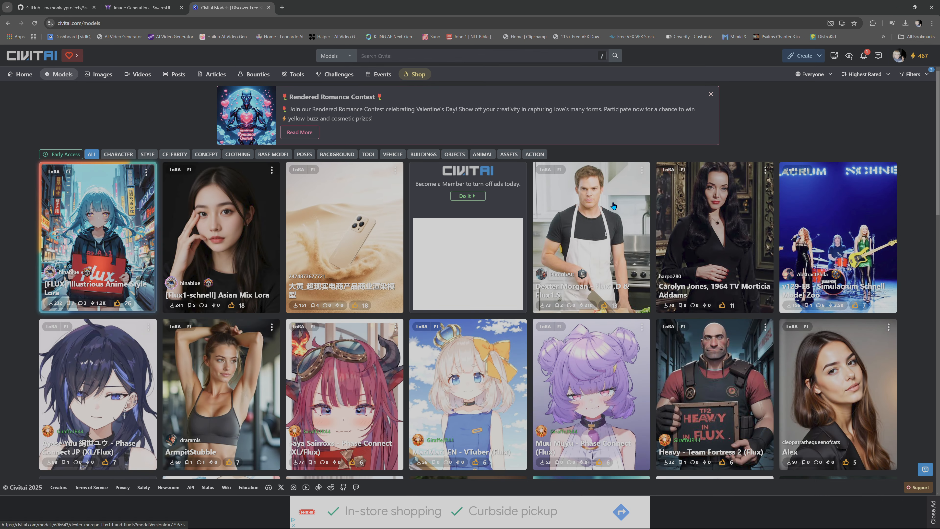
# - Open the MariMari_EN - VTuber (Flux) LoRA page and start saving its Flux Schnell file to a chosen location
pyautogui.scroll(-3, 510, 230)
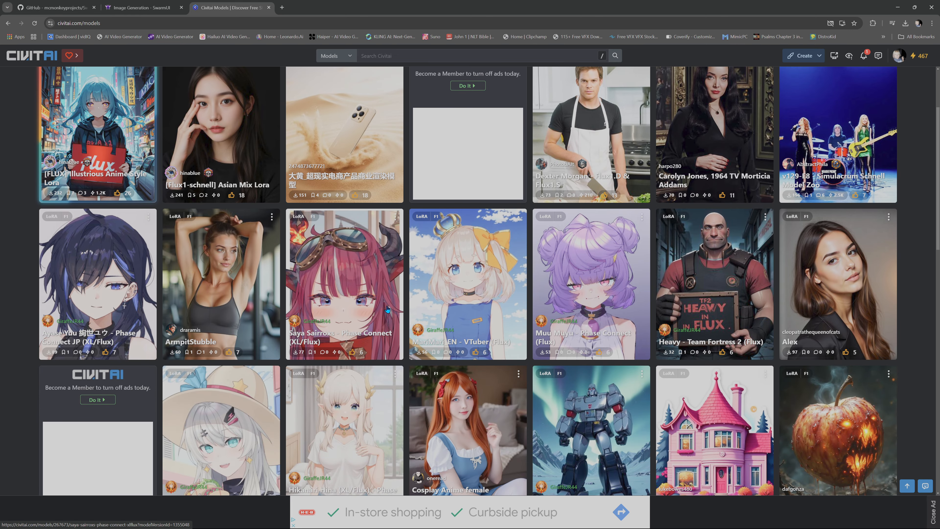
pyautogui.click(470, 305)
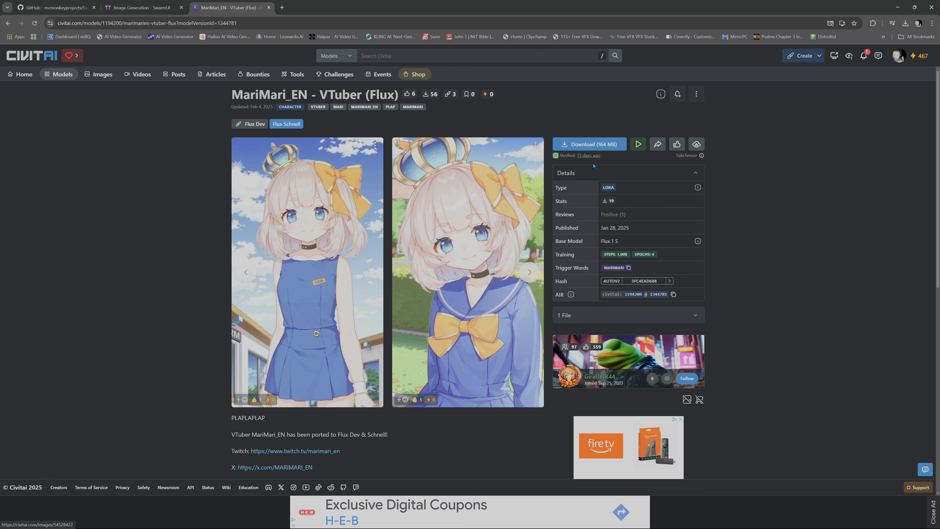
pyautogui.rightClick(589, 149)
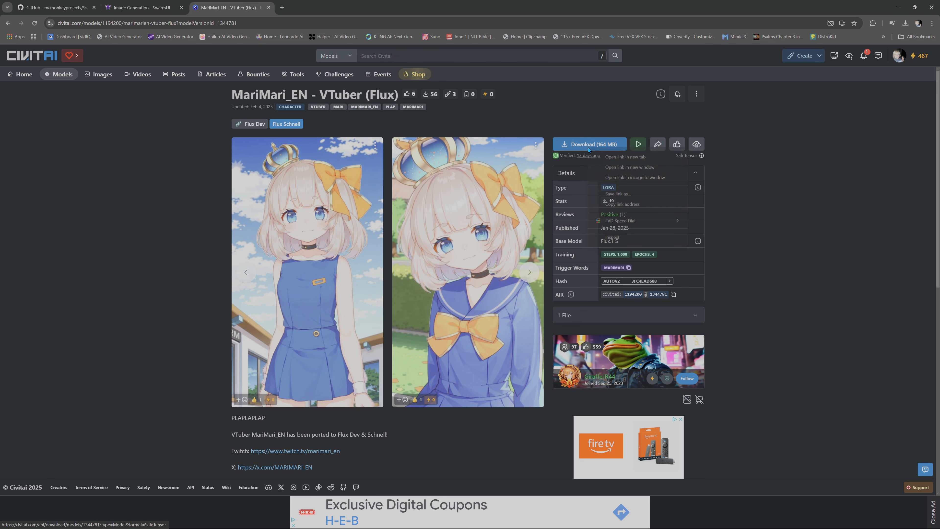
pyautogui.click(649, 196)
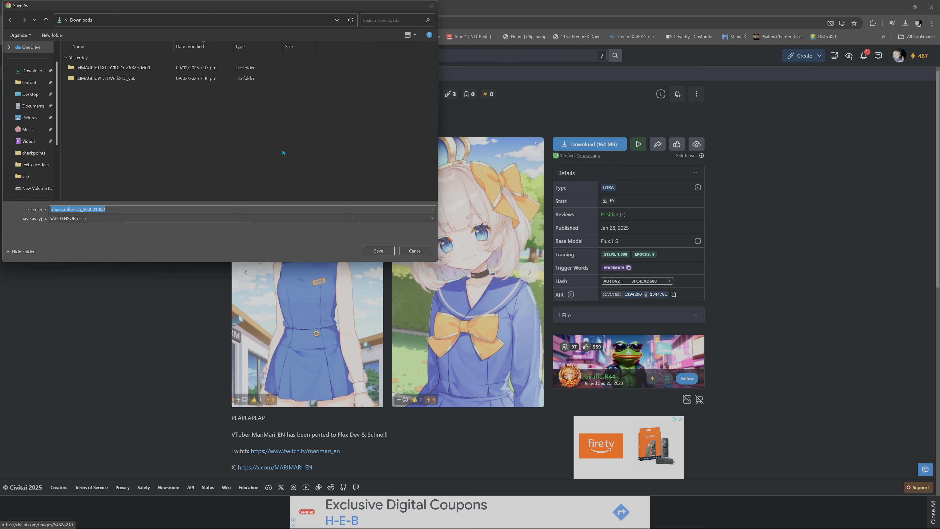
# - Save the LoRA safetensors file in SwarmUI\Models\Lora on drive D under the suggested file name
pyautogui.scroll(-2, 30, 188)
pyautogui.click(32, 143)
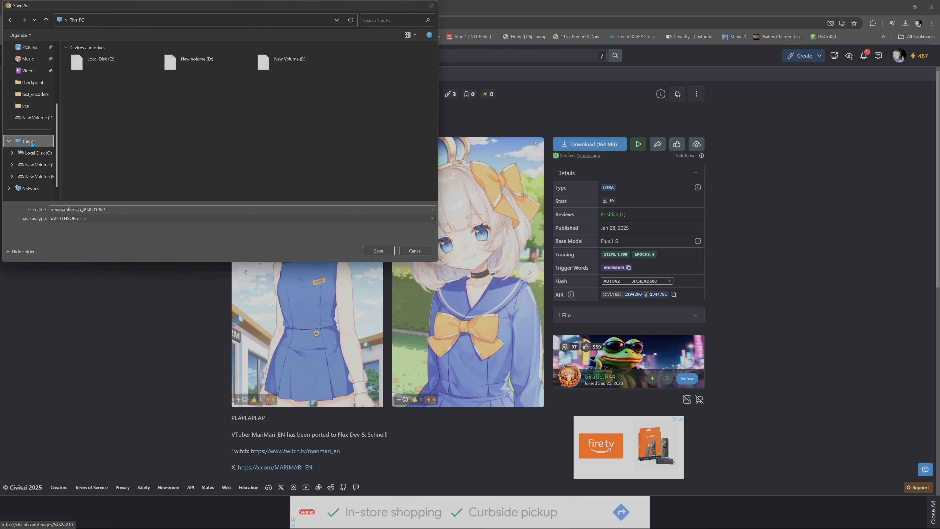
pyautogui.doubleClick(196, 62)
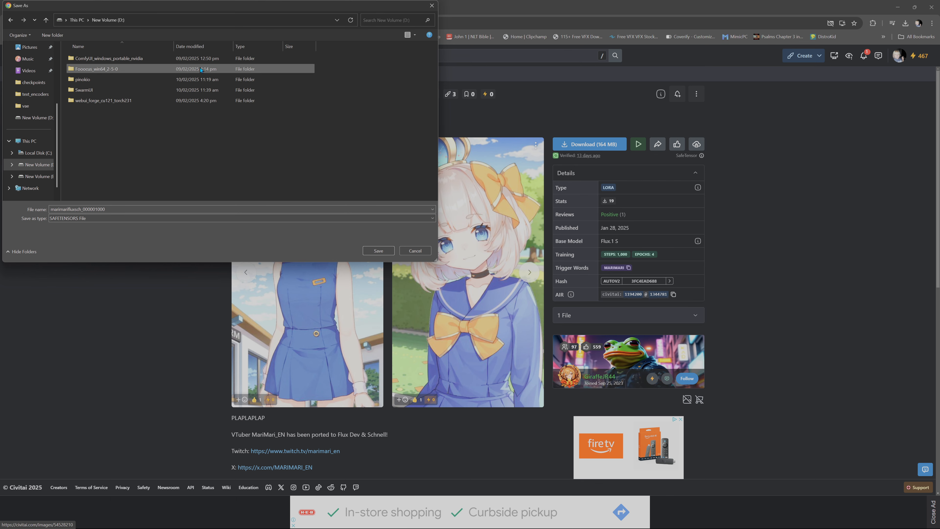
pyautogui.doubleClick(96, 90)
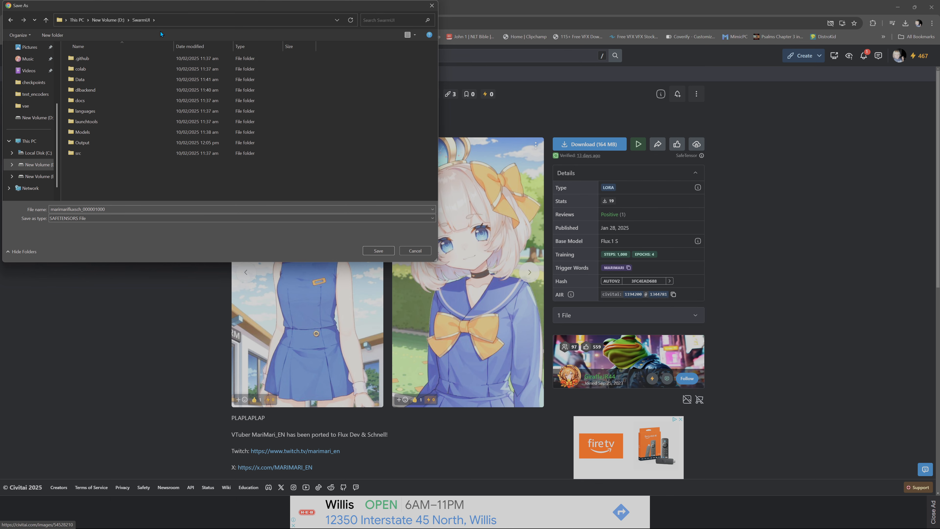
pyautogui.doubleClick(95, 134)
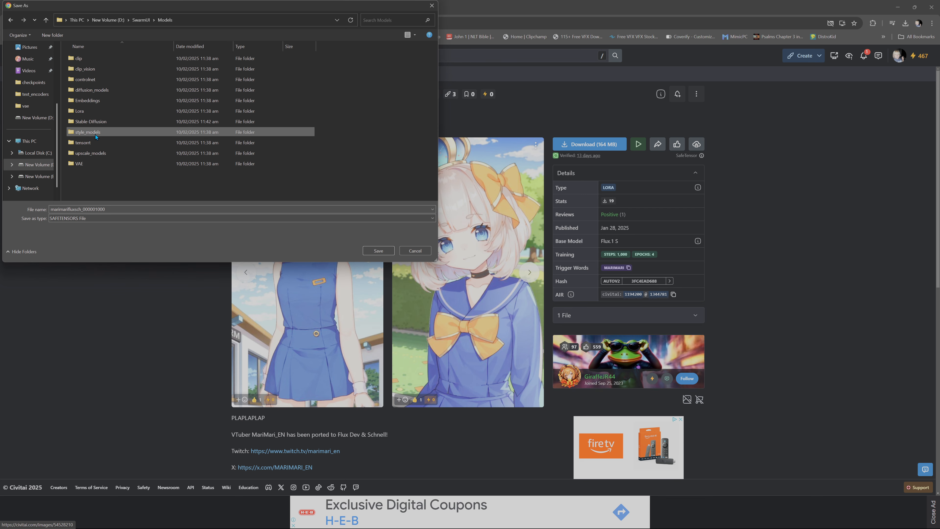
pyautogui.doubleClick(96, 111)
pyautogui.rightClick(177, 115)
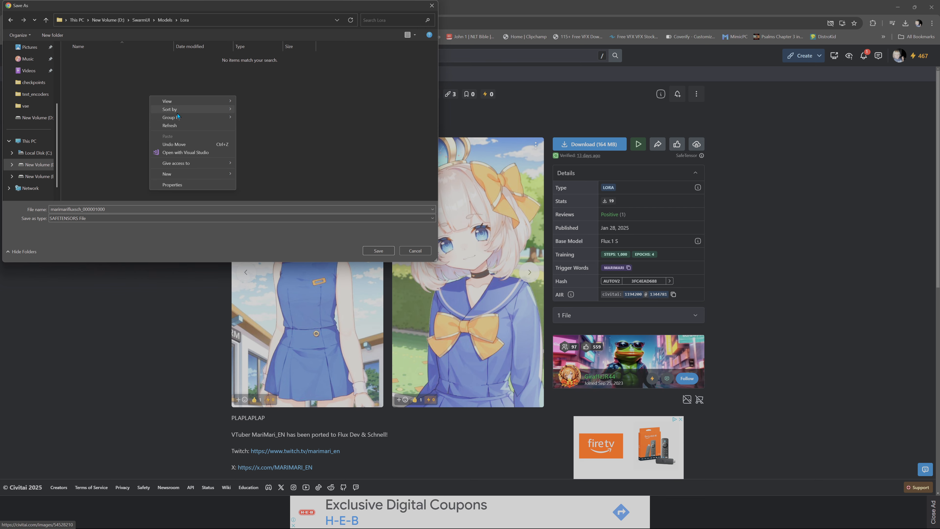
pyautogui.click(107, 120)
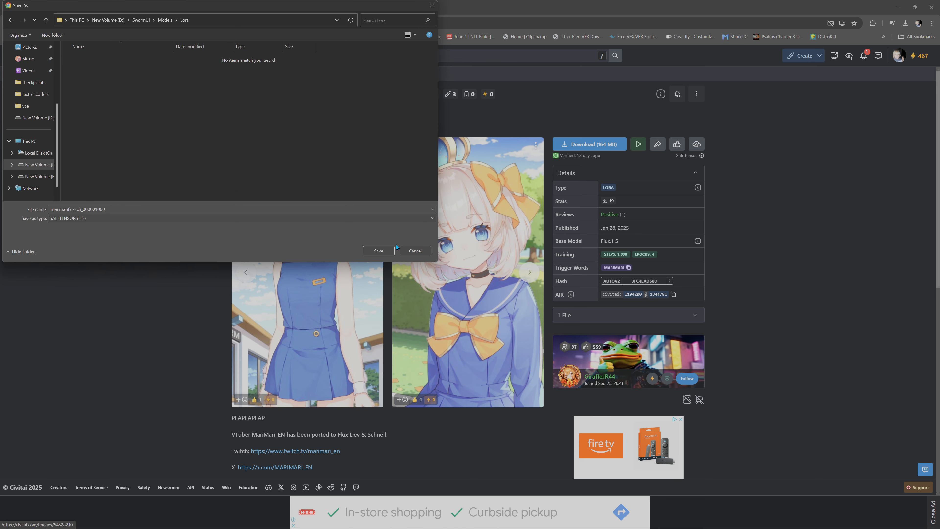
pyautogui.click(379, 251)
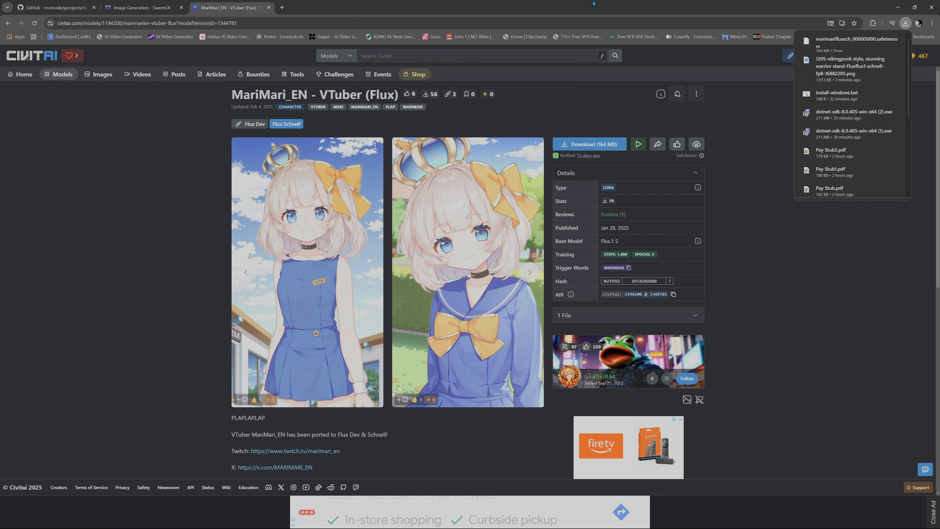
# - Return to SwarmUI and look through the model, VAE, LoRA and embedding lists for the downloaded LoRA
pyautogui.click(141, 7)
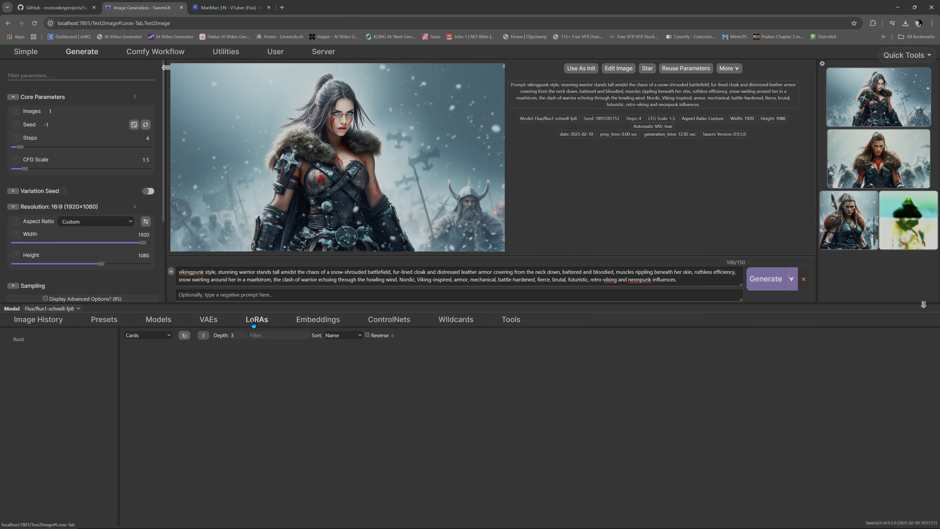
pyautogui.click(158, 320)
pyautogui.click(209, 319)
pyautogui.click(257, 319)
pyautogui.click(311, 321)
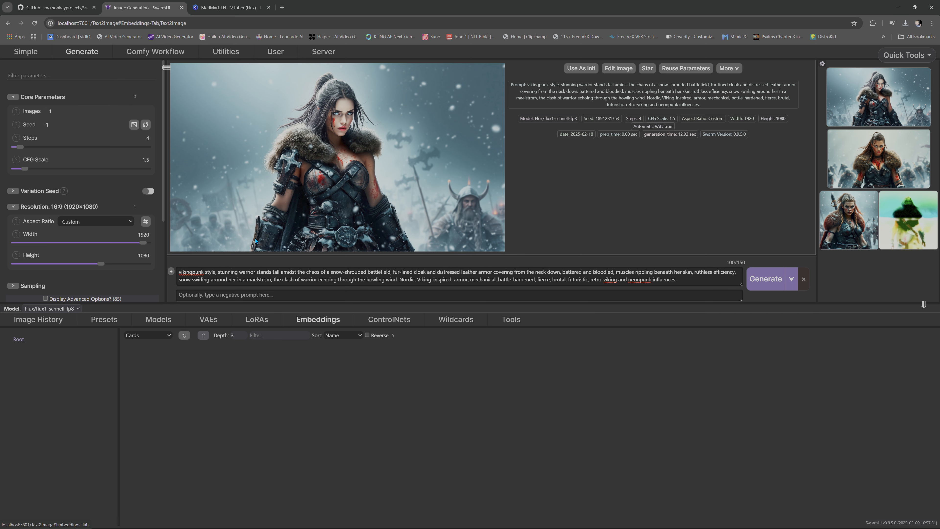
# - Update and restart the SwarmUI server from the server information page
pyautogui.click(325, 55)
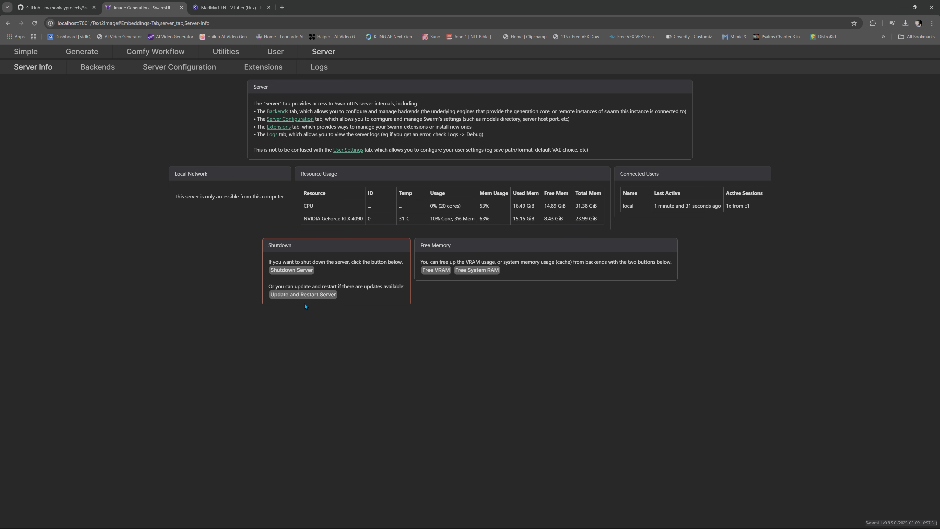
pyautogui.click(305, 296)
pyautogui.click(504, 71)
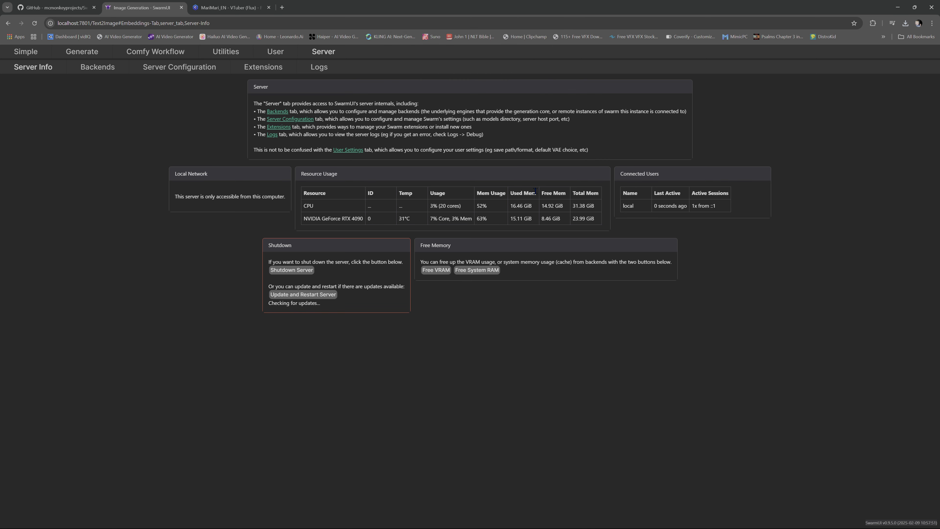
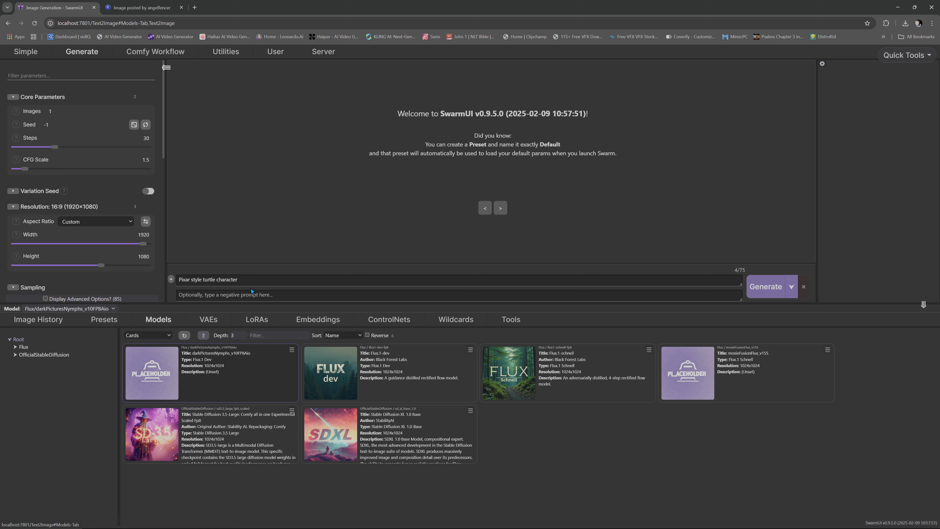
# - Replace the turtle prompt with the copied Civitai bear prompt and set the steps to 20
pyautogui.tripleClick(218, 280)
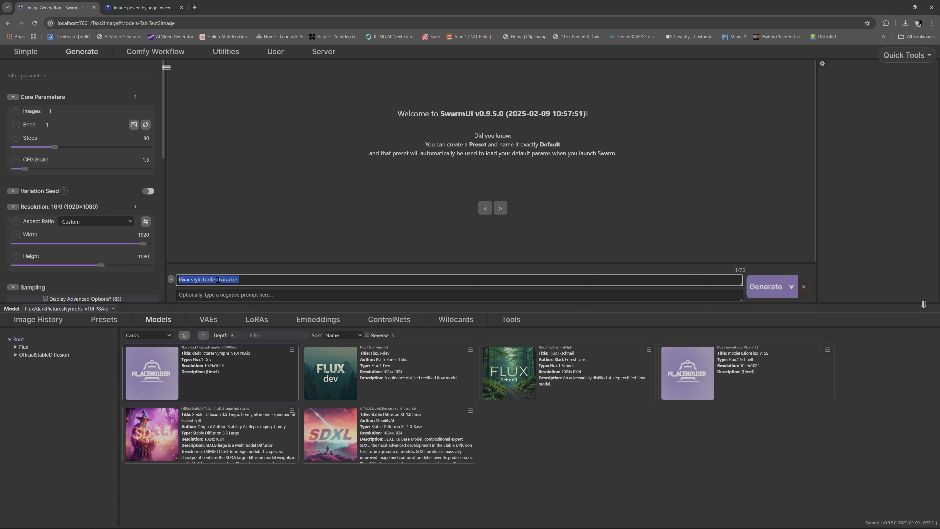
pyautogui.hotkey('ctrl', 'v')
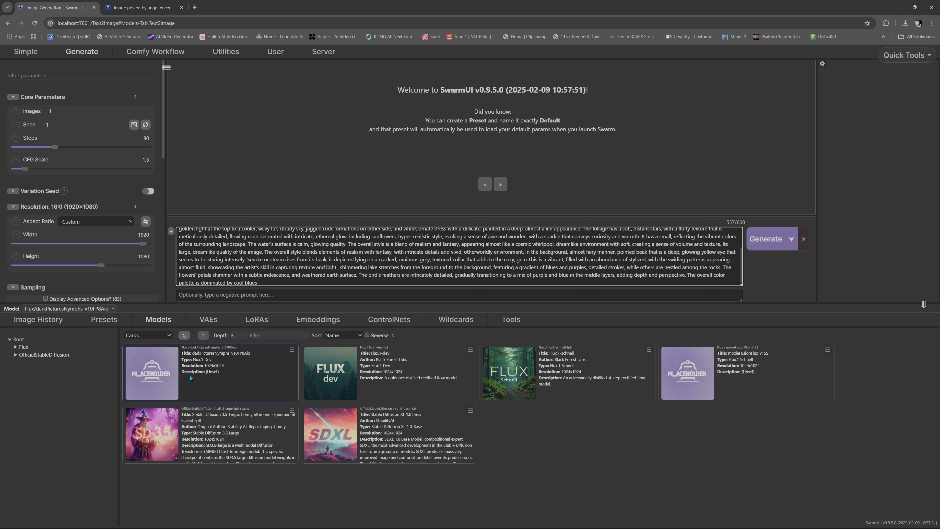
pyautogui.click(146, 139)
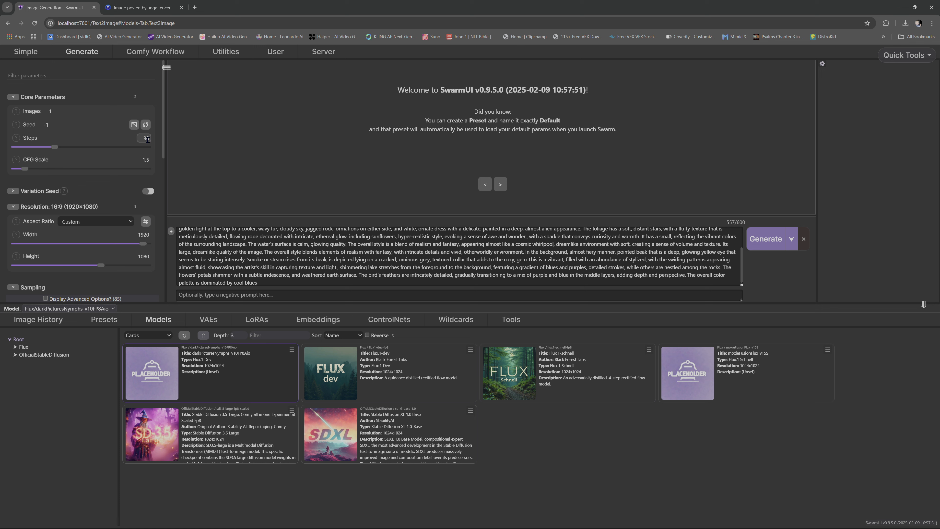
pyautogui.press('BackSpace')
pyautogui.write('2')
# - Try a different custom width for the image
pyautogui.click(142, 234)
pyautogui.press('BackSpace')
pyautogui.press('BackSpace')
pyautogui.press('BackSpace')
pyautogui.press('BackSpace')
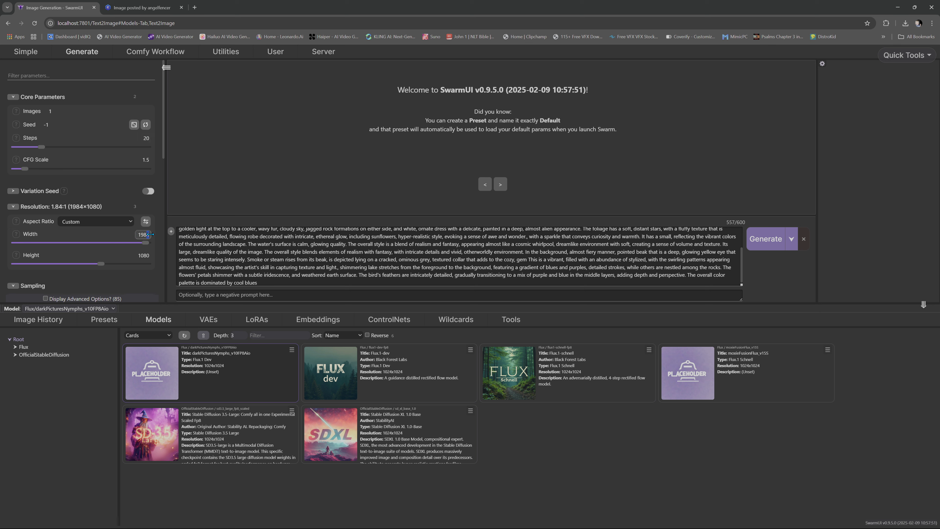
pyautogui.write('1888')
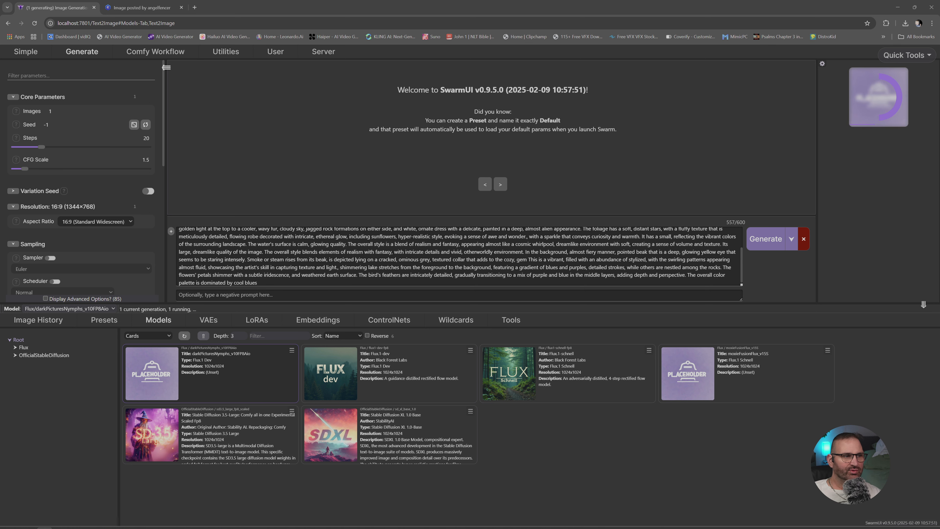
# - Open drive D in File Explorer and look over its folders, including the SwarmUI folder
pyautogui.press('super+e')
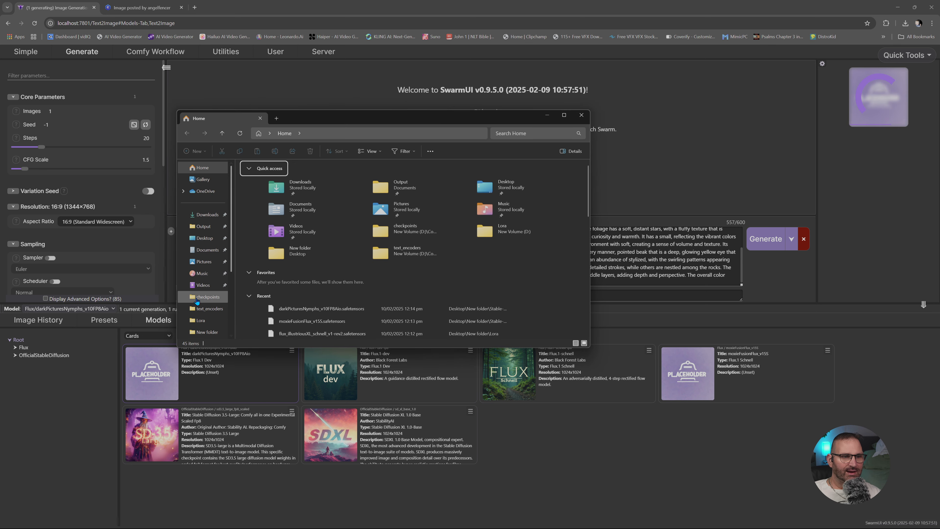
pyautogui.scroll(-3, 211, 296)
pyautogui.click(218, 286)
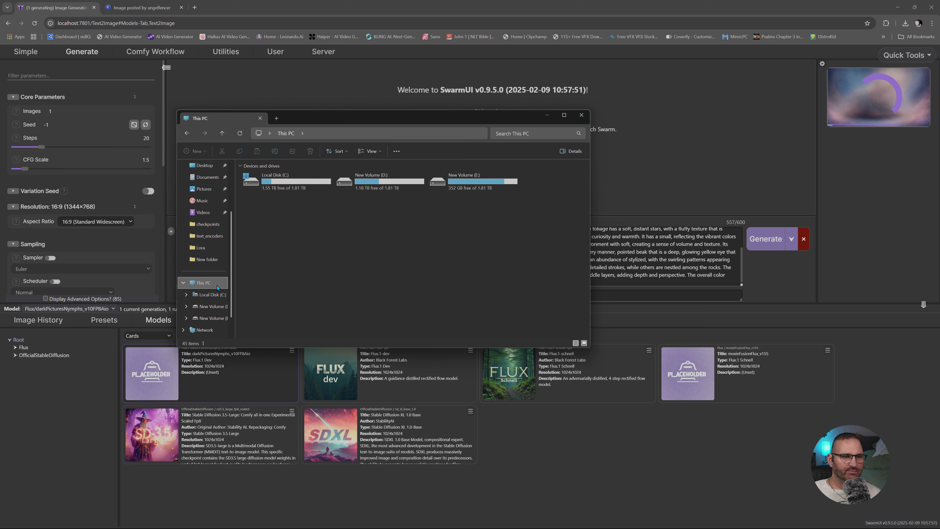
pyautogui.click(372, 186)
pyautogui.doubleClick(363, 187)
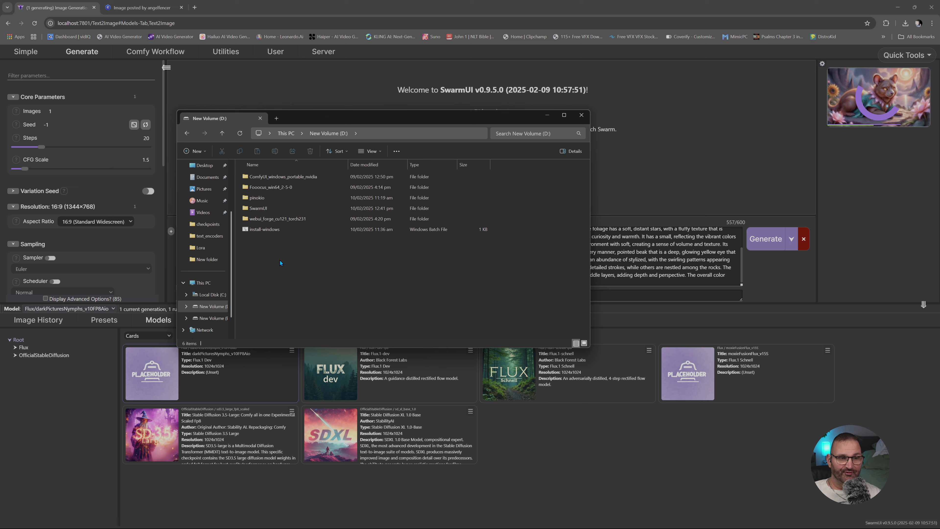
pyautogui.click(256, 209)
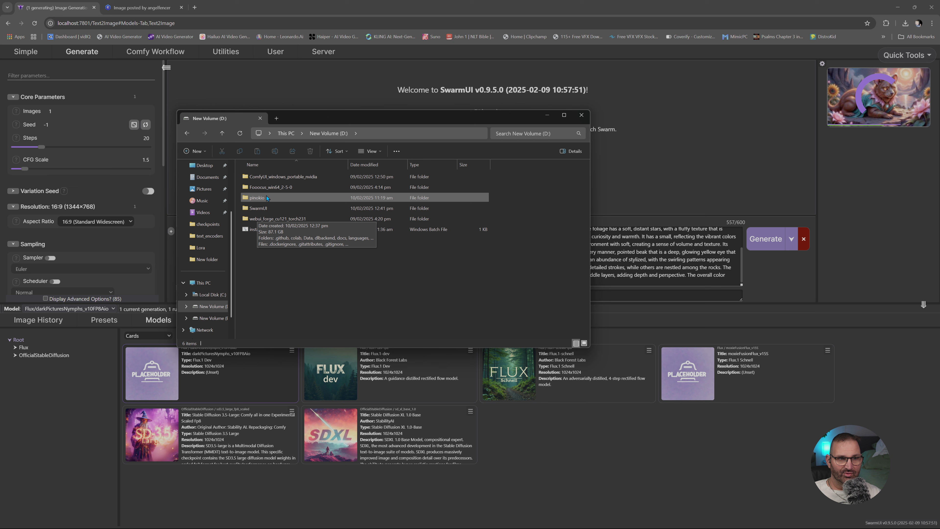
# - Look through the models and checkpoints folders of the portable ComfyUI installation on drive D, and close File Explorer
pyautogui.doubleClick(272, 179)
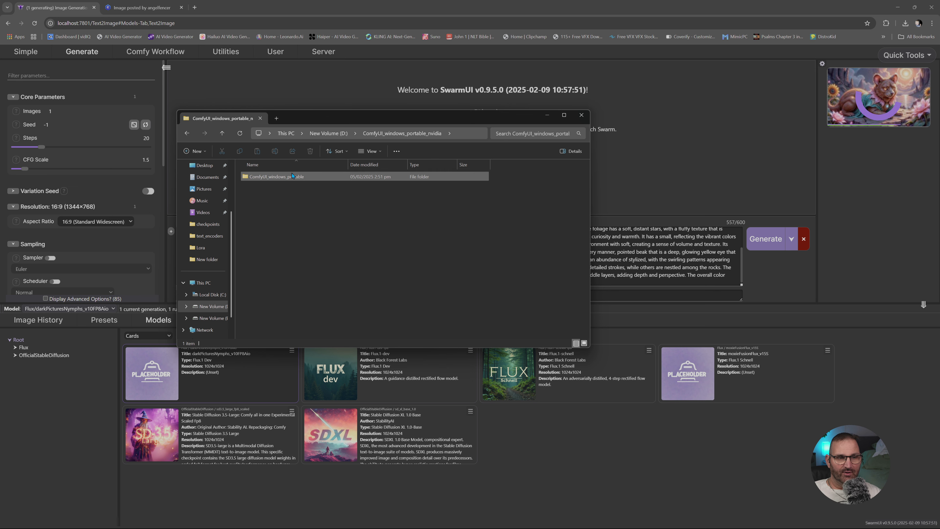
pyautogui.doubleClick(273, 177)
pyautogui.doubleClick(272, 177)
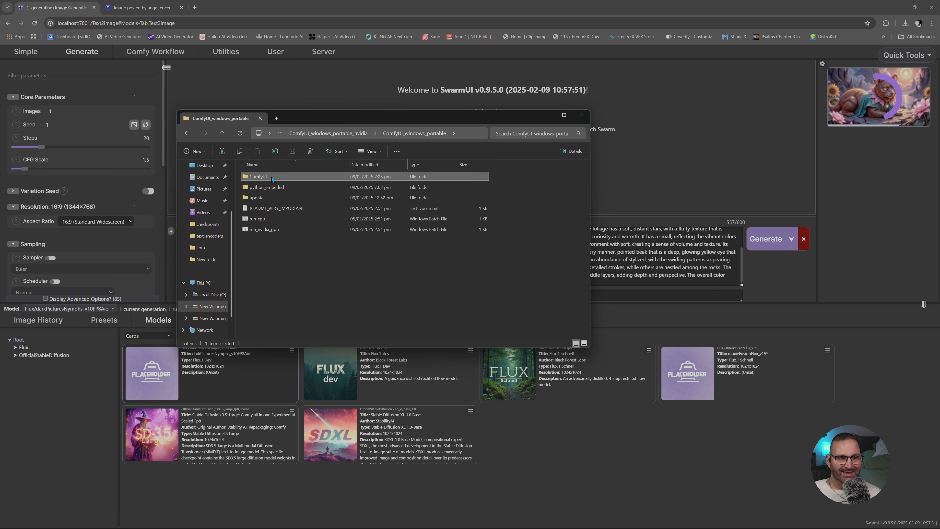
pyautogui.doubleClick(275, 292)
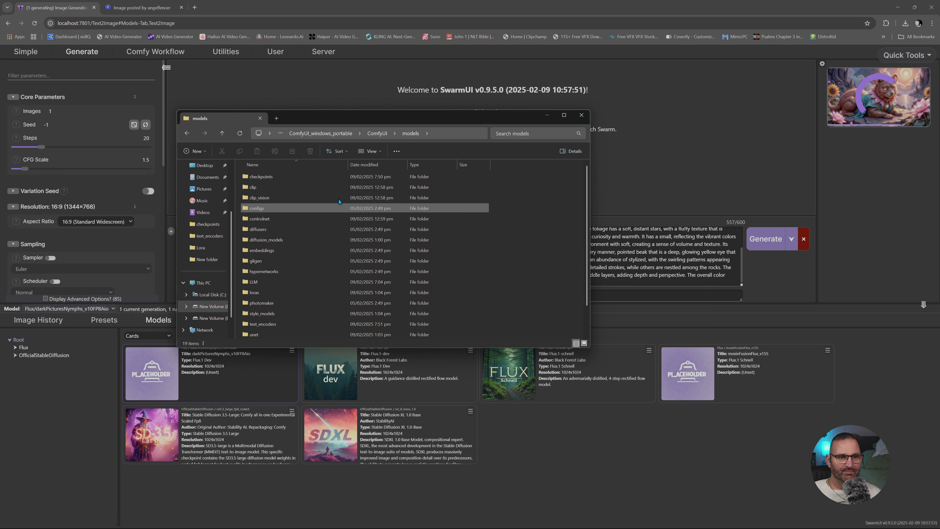
pyautogui.doubleClick(274, 177)
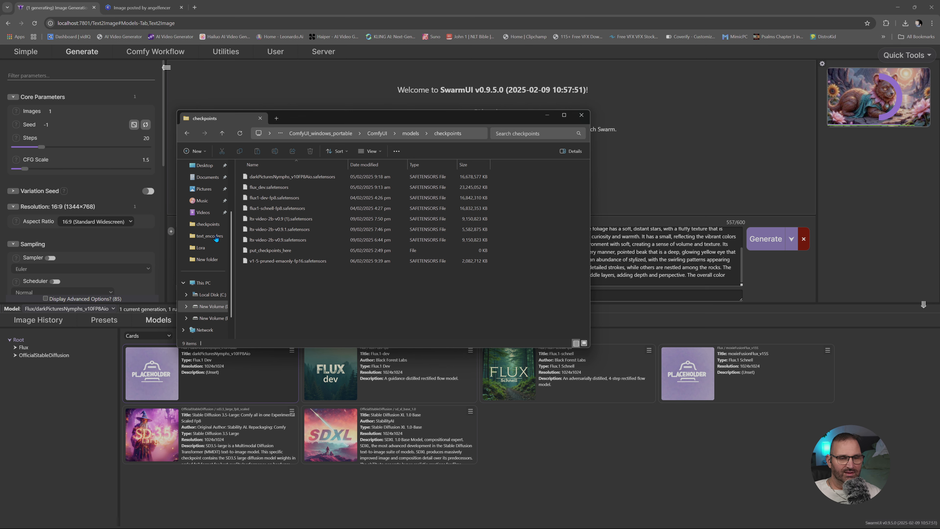
pyautogui.hotkey('alt', 'Left')
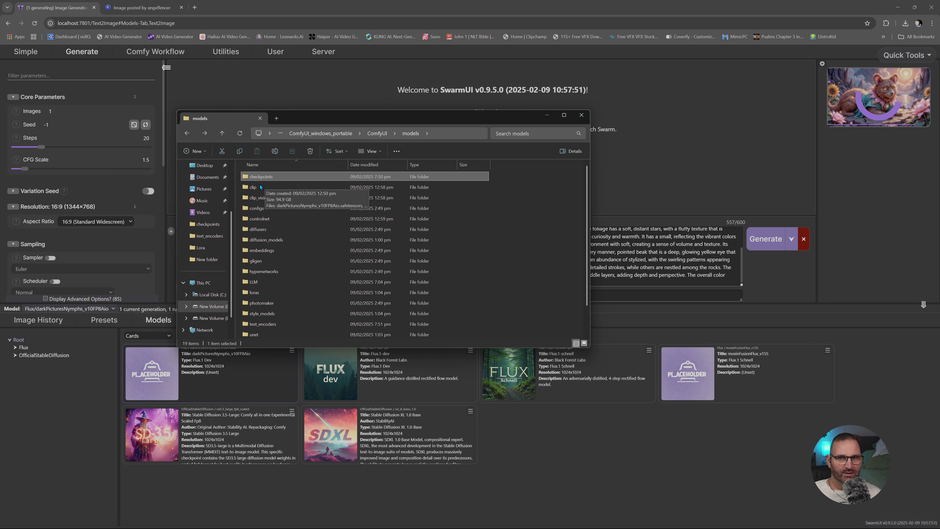
pyautogui.click(582, 114)
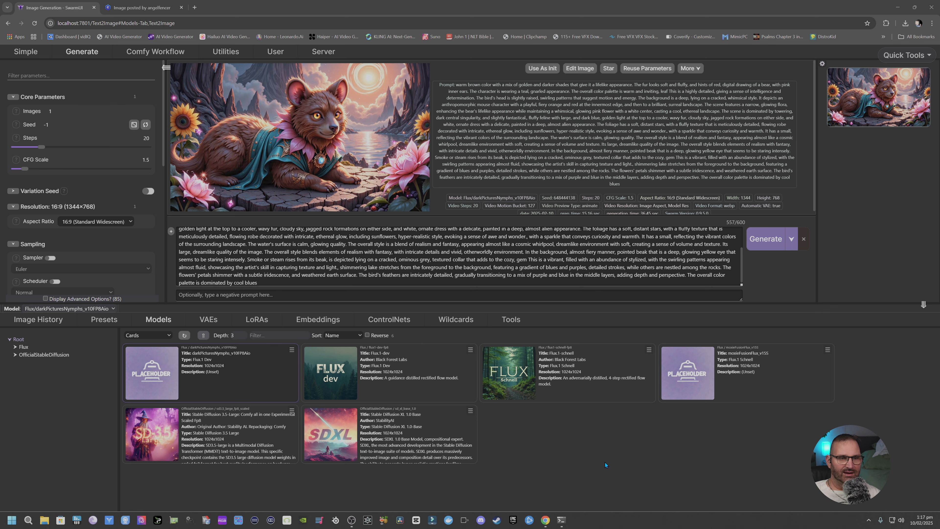
# - View the generated bear image enlarged and compare it with the original image on Civitai
pyautogui.click(427, 185)
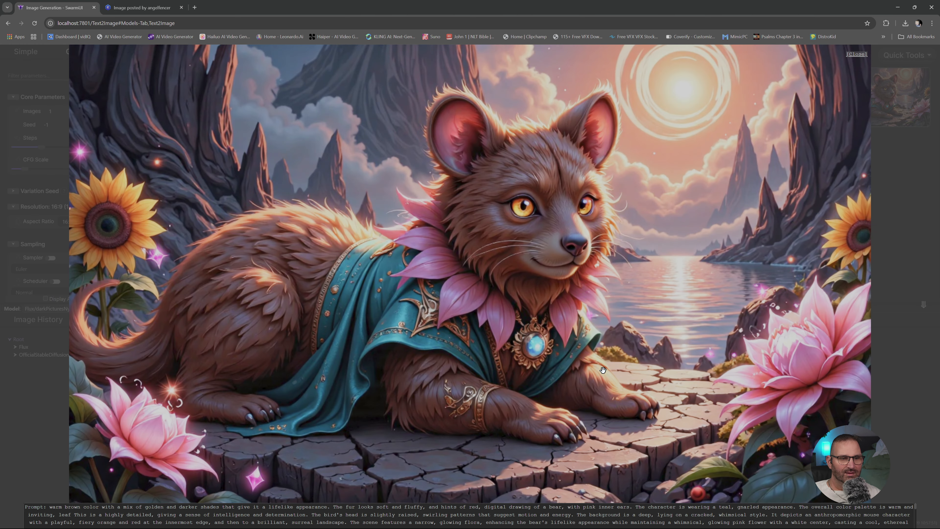
pyautogui.click(140, 7)
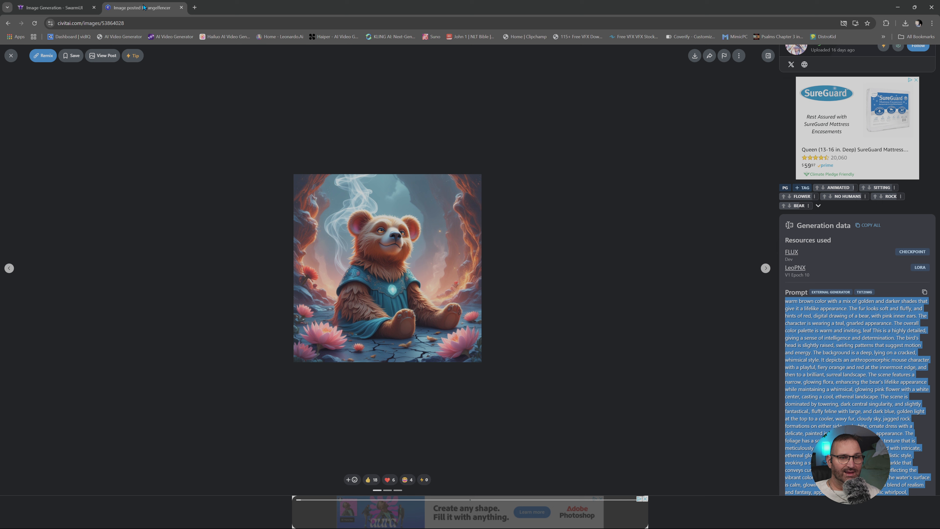
pyautogui.hotkey('ctrl', 'Tab')
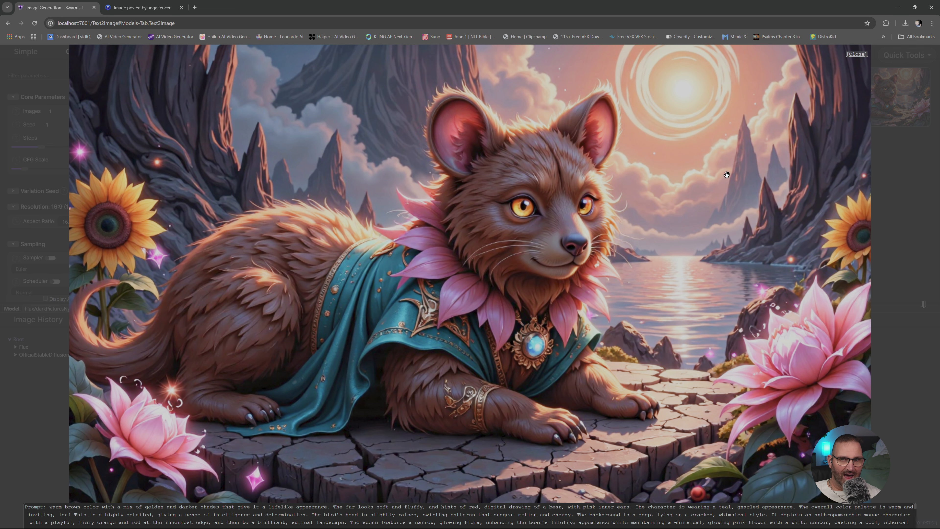
pyautogui.click(856, 55)
# - Generate another image from the same prompt, and check the server console and the server's resource usage
pyautogui.click(755, 248)
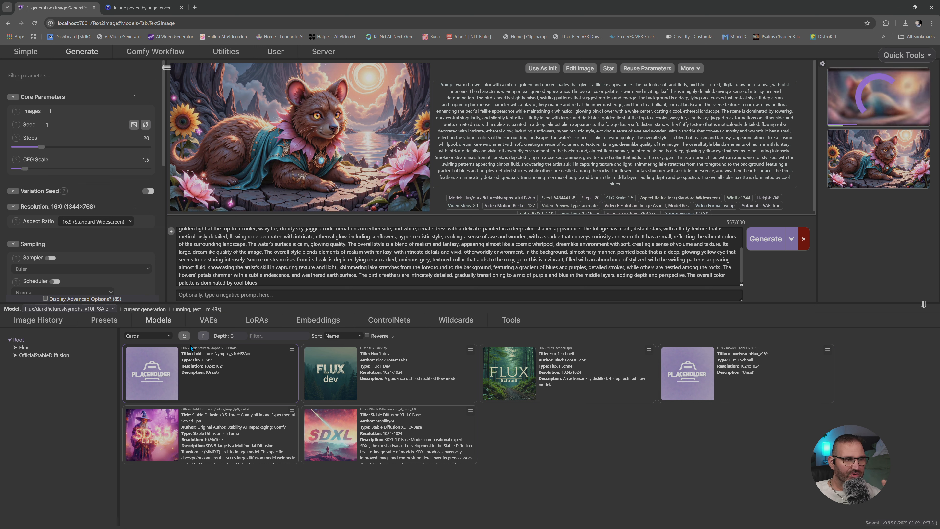
pyautogui.click(562, 520)
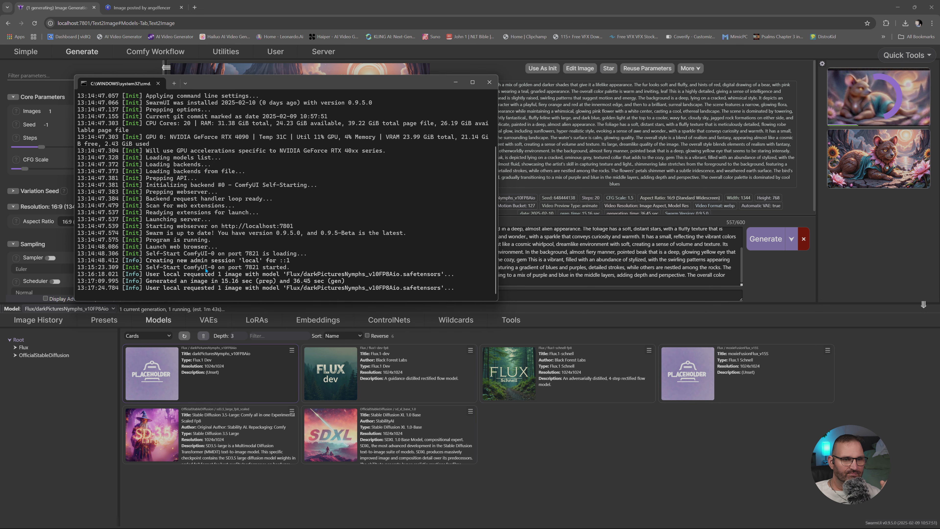
pyautogui.click(455, 82)
pyautogui.click(331, 56)
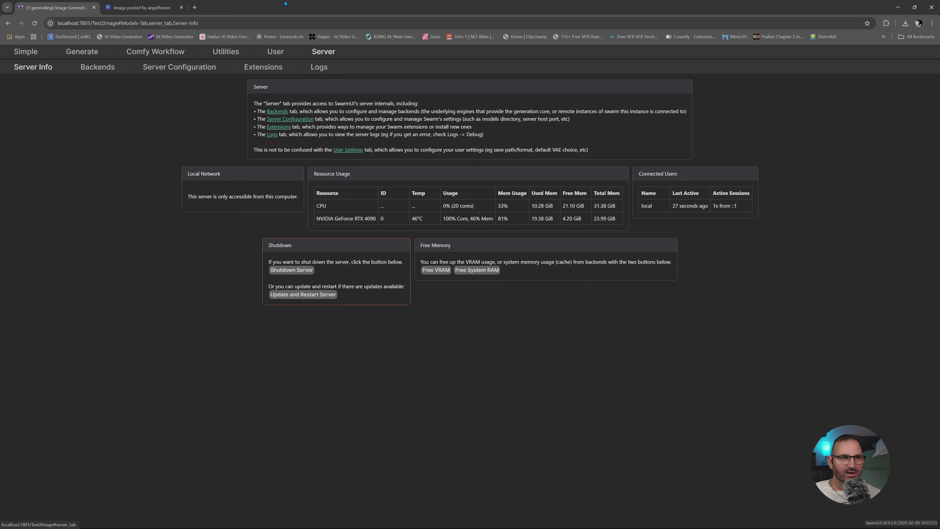
pyautogui.click(82, 52)
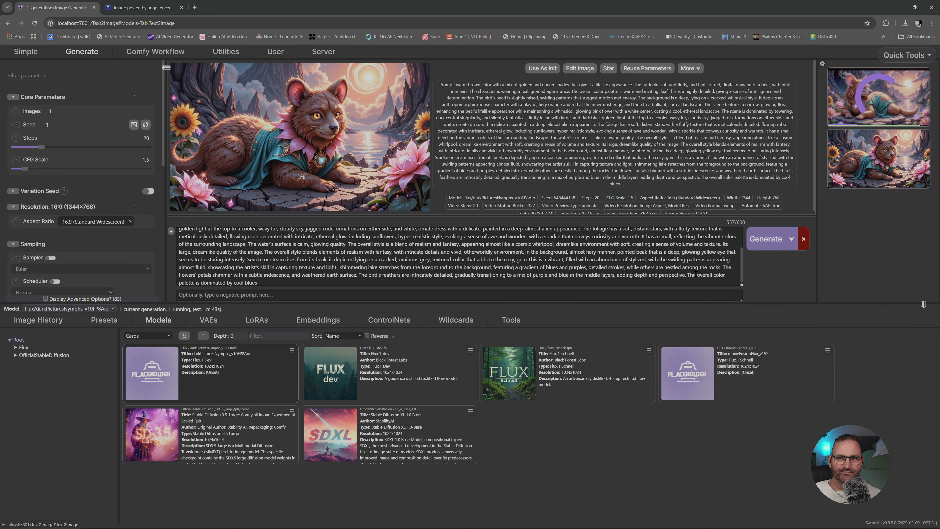
# - View the newly generated image enlarged and examine the creature's face, fur and clothing in close-up
pyautogui.click(374, 195)
pyautogui.scroll(5, 487, 316)
pyautogui.scroll(5, 487, 316)
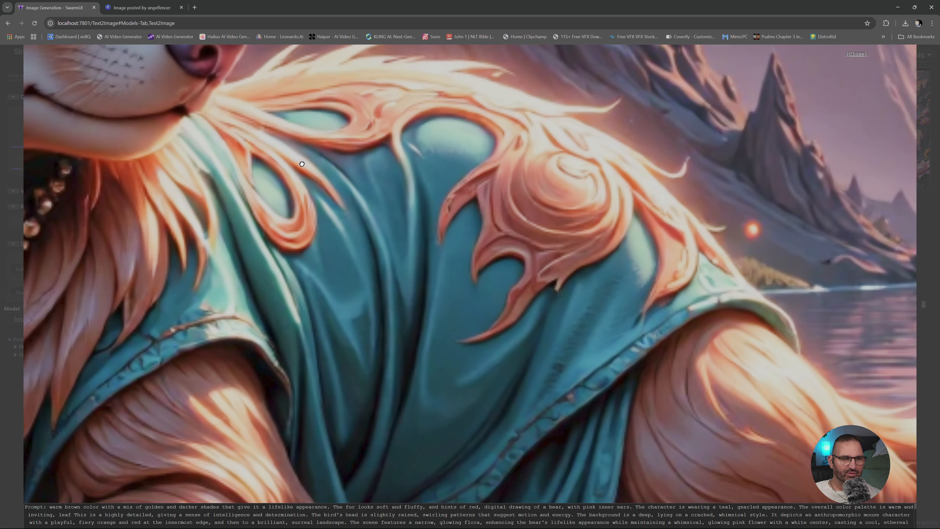
pyautogui.moveTo(297, 156); pyautogui.dragTo(786, 422)
pyautogui.scroll(5, 628, 280)
pyautogui.scroll(-5, 628, 280)
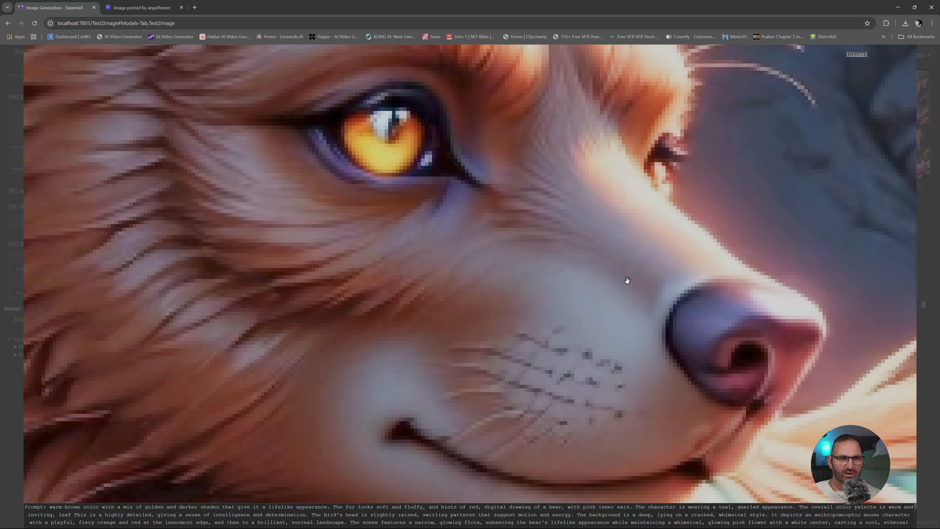
pyautogui.press('Escape')
# - Set the aspect ratio to 1:1 (Square) and view the moxieFusionFlux bear image enlarged
pyautogui.click(112, 223)
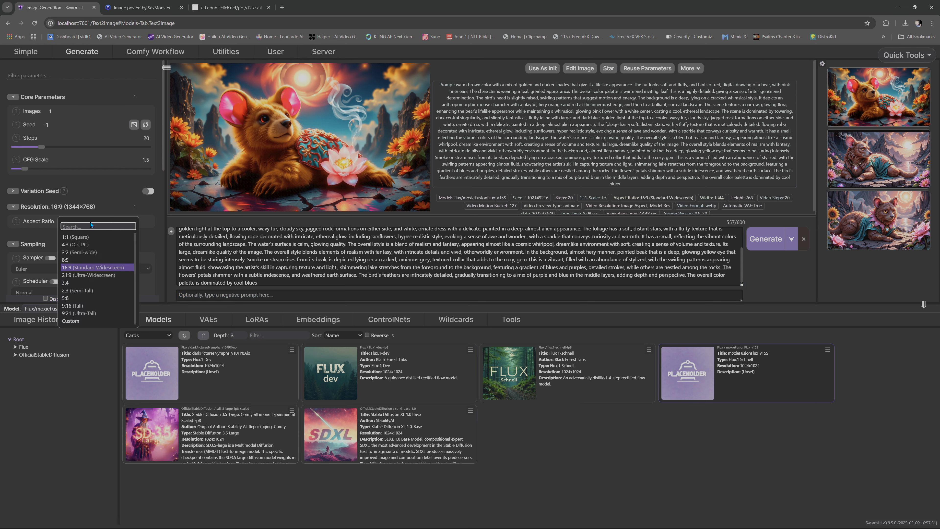
pyautogui.click(92, 237)
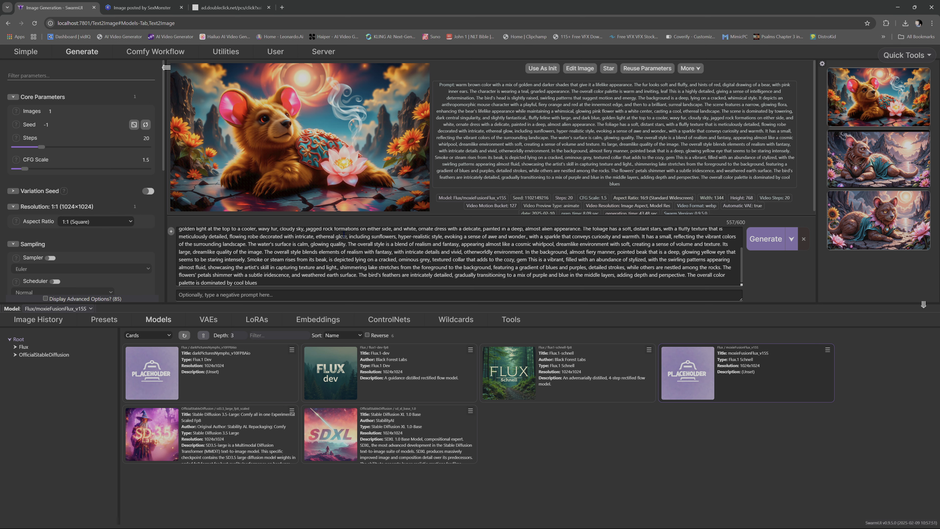
pyautogui.click(311, 200)
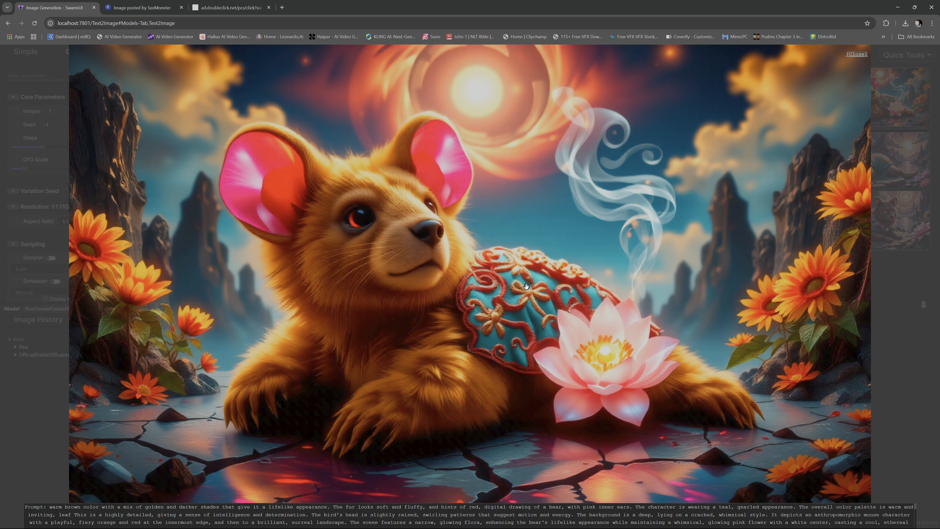
pyautogui.click(515, 279)
# - Replace the prompt with the copied hyperrealistic crystal ball prompt and generate the image
pyautogui.moveTo(267, 279); pyautogui.dragTo(179, 229)
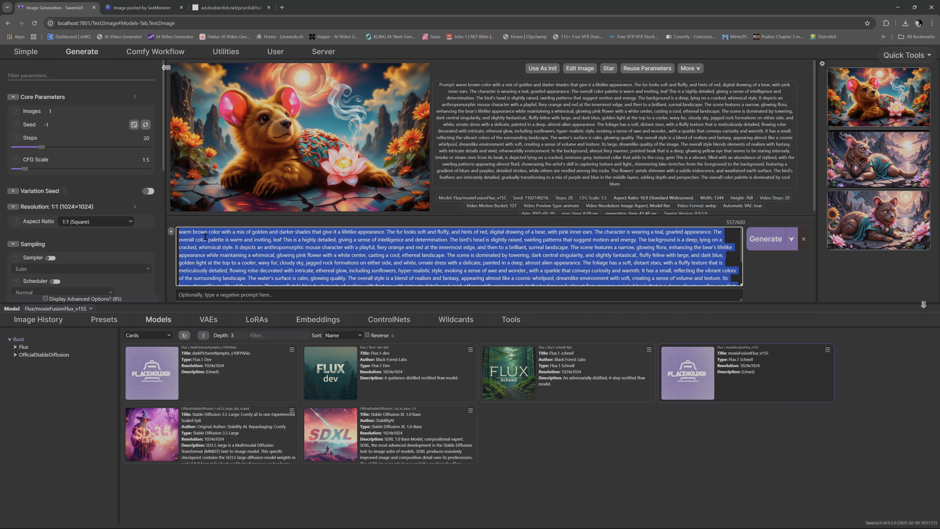
pyautogui.write('A hyperrealistic close-up shot of a crystal ball resting on a weathered, blackened pedestal carved with intricate runes glowing faintly in amber. Inside the crystal ball, a swirling flame burns eternally, its vibrant hues shifting between orange, gold, and blue, as though alive and suspended in time. The reflection on the ball shows a desolate, ash-covered landscape with a single distant, jagged mountain peak beneath a crimson and stormy sky. Around the pedestal, scattered embers glow softly, casting warm light on the cracked and textured ground. The background fades into a smoky haze, with subtle flickers of firelight illuminating the swirling smoke patterns. The lighting is dramatic, with intense highlights on the crystal ball and deep, shadowy contrasts around the edges, creating a powerful, moody atmosphere. Hyperdetailed textures, glowing ember effects, and intricate reflections bring the fiery core and surrounding environment to life.')
pyautogui.click(764, 273)
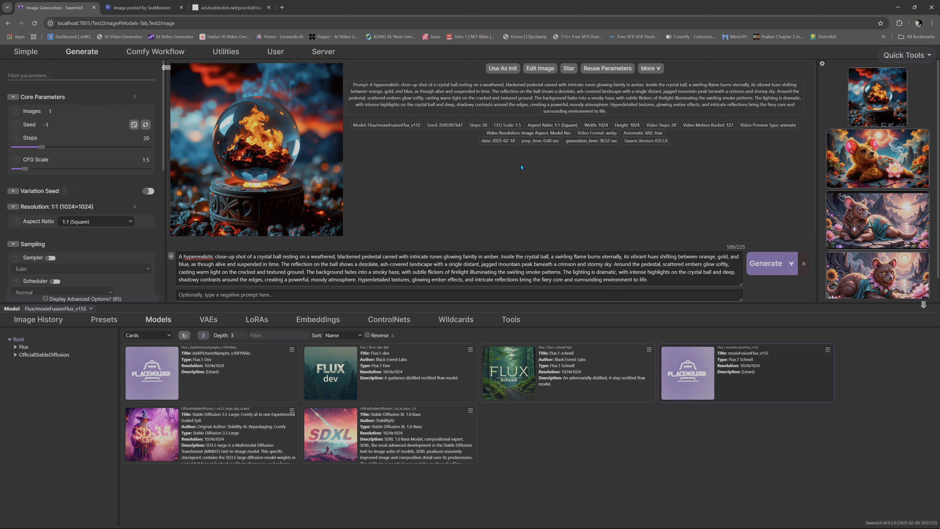
# - View the crystal ball image enlarged, close the stray advert page, and compare the result with the Civitai original
pyautogui.click(282, 167)
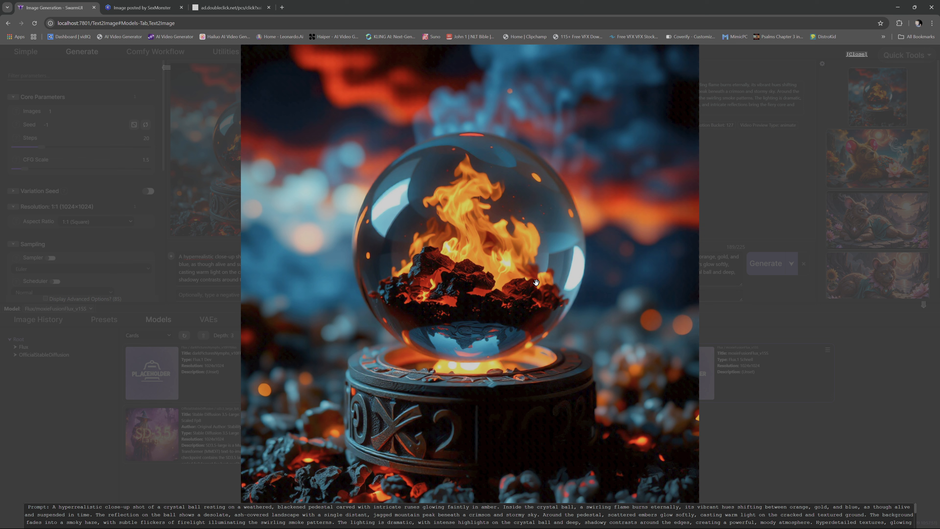
pyautogui.click(230, 9)
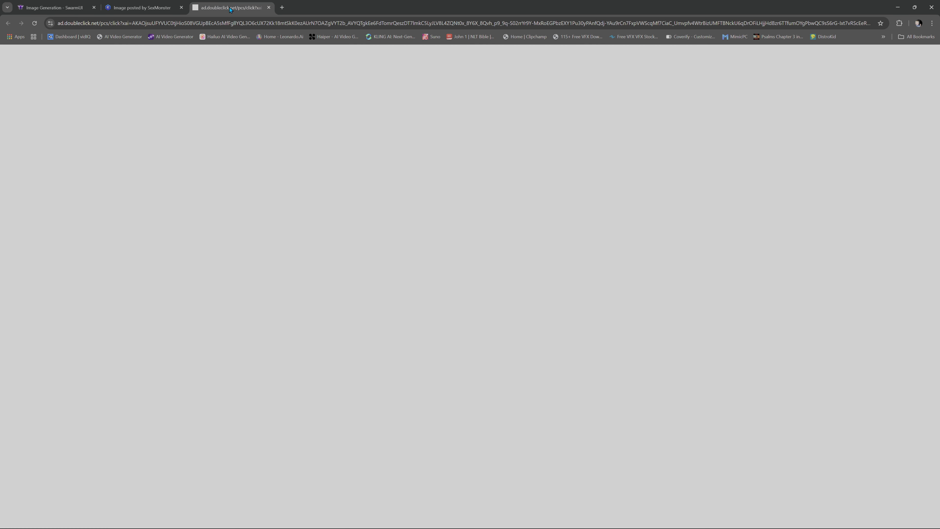
pyautogui.click(268, 8)
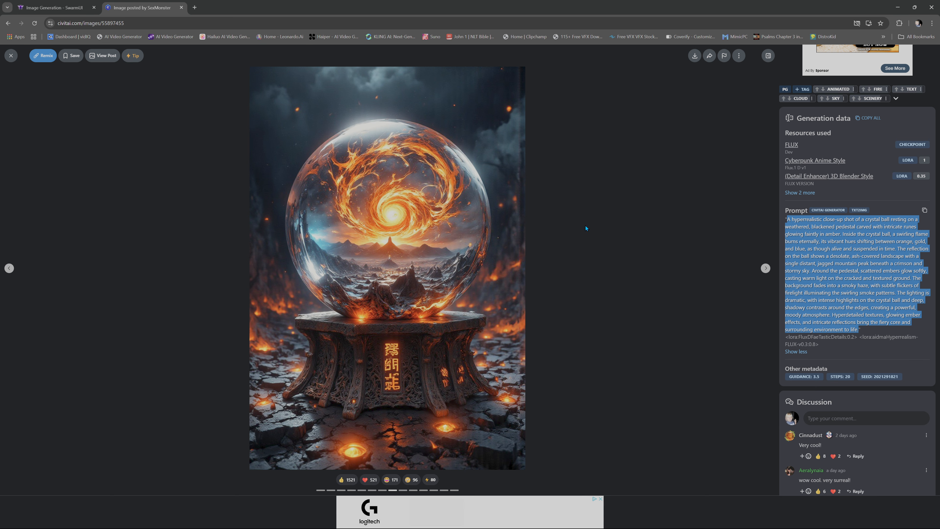
pyautogui.click(60, 7)
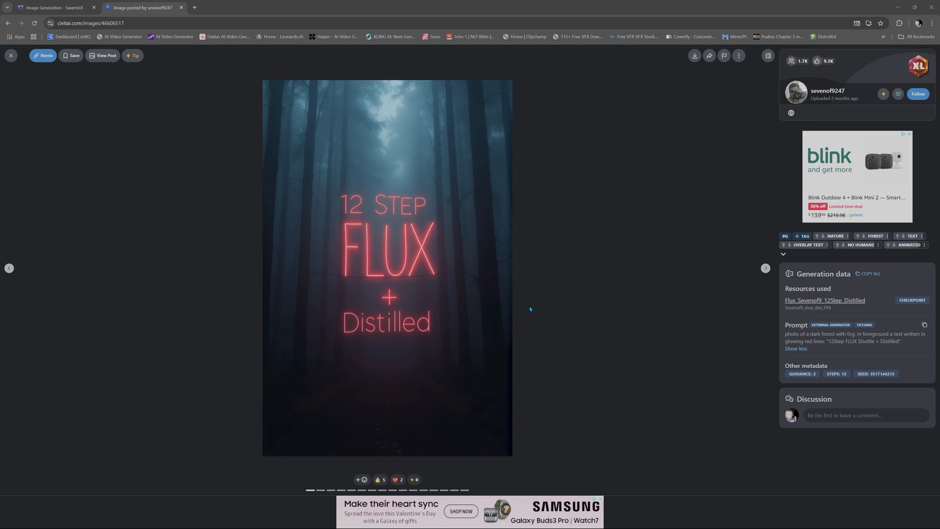
# - Return to SwarmUI's Comfy workflow and examine the glowing red text of the dark forest image in the Save Image node
pyautogui.click(53, 6)
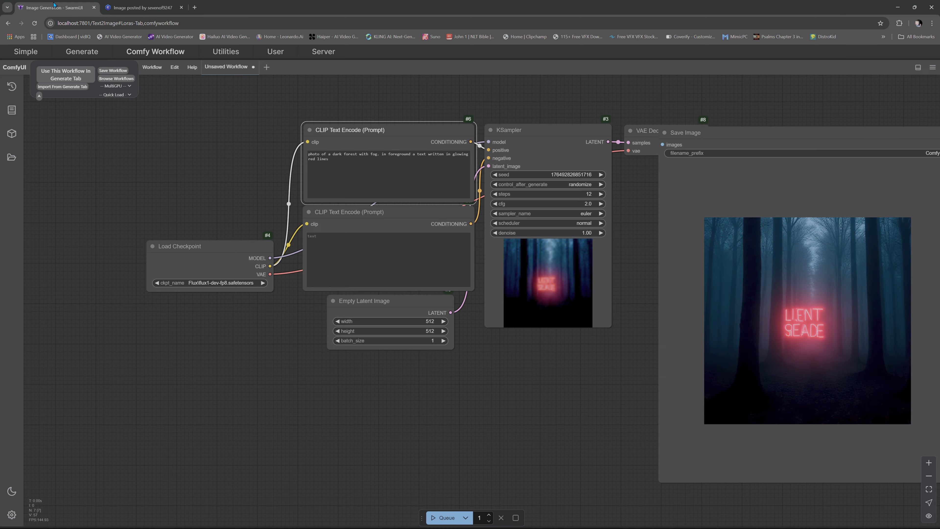
pyautogui.moveTo(792, 329); pyautogui.dragTo(507, 306)
pyautogui.scroll(10, 501, 292)
pyautogui.scroll(-10, 668, 287)
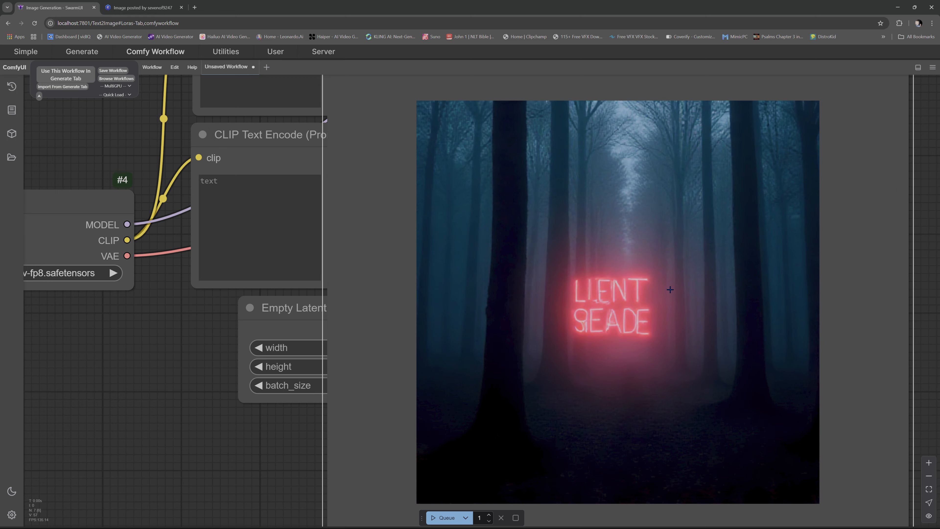
# - Switch to the Civitai page of Flux_Sevenof9_12Step_Distilled and start saving the Sevenof9_shut_dist_FP8 model file
pyautogui.scroll(-3, 596, 95)
pyautogui.hotkey('ctrl', 'Tab')
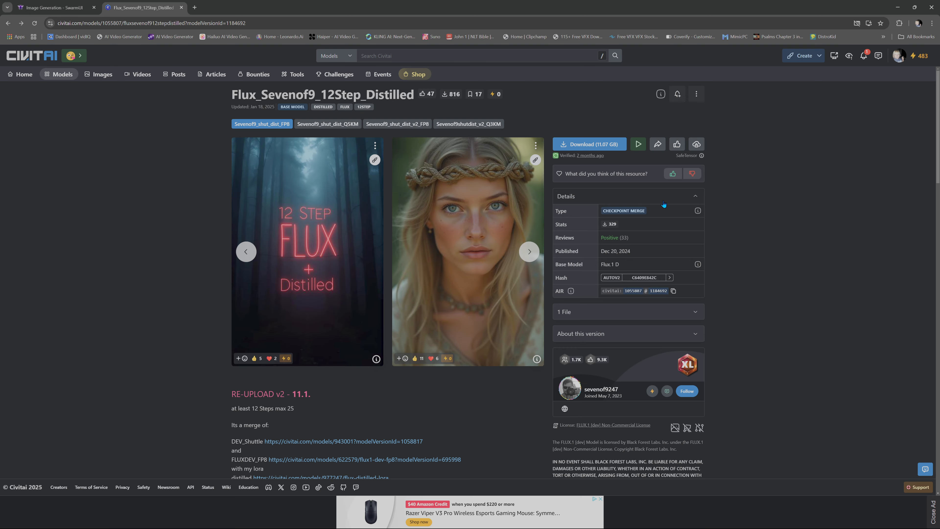
pyautogui.rightClick(587, 148)
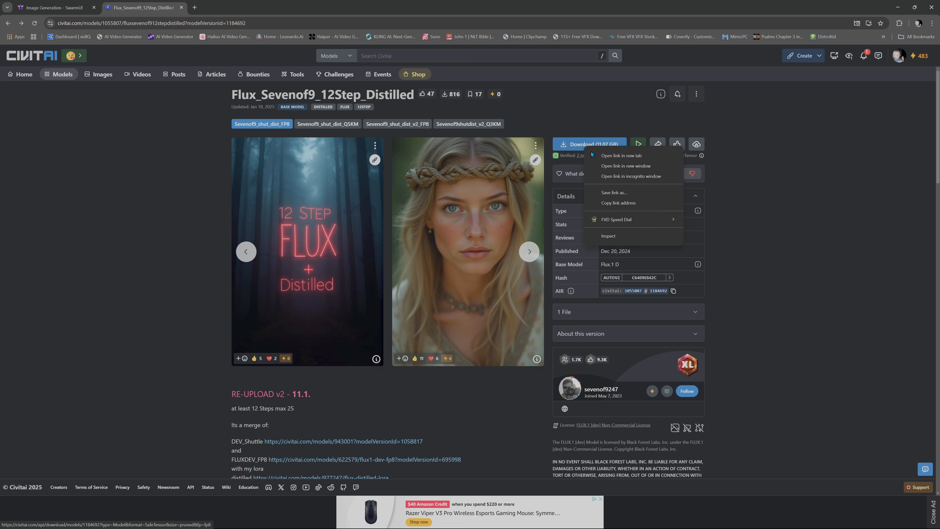
pyautogui.click(638, 193)
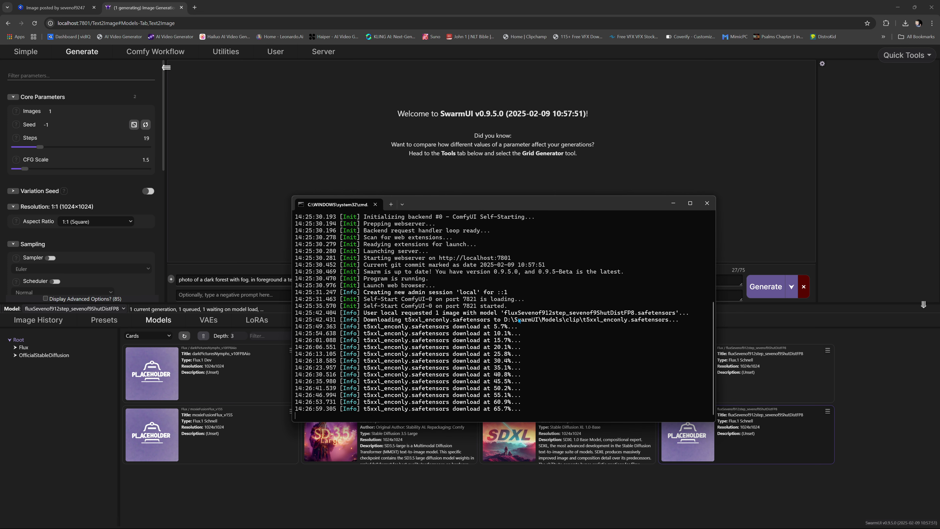
# - Minimize the console and browse in File Explorer from diffusion_models to SwarmUI's Models\Stable-Diffusion\Flux folder to check the saved Flux model files
pyautogui.click(673, 203)
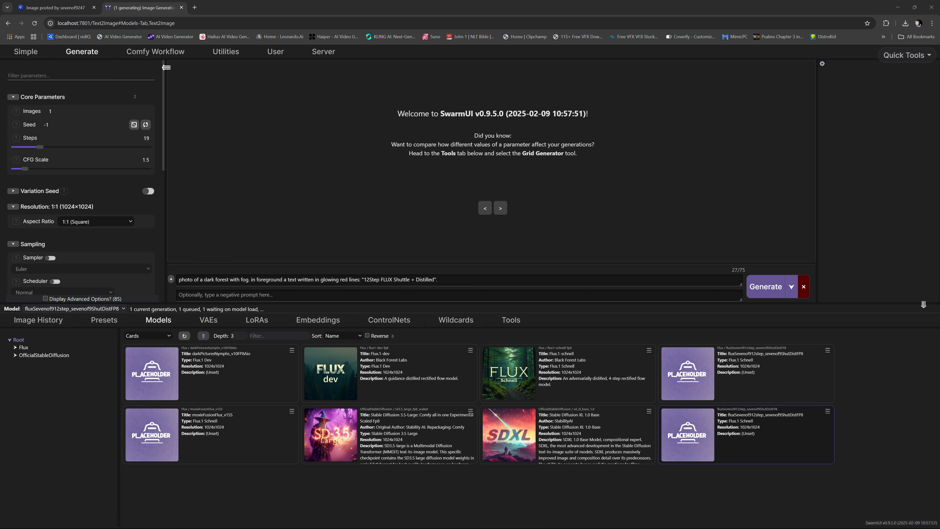
pyautogui.moveTo(154, 527)
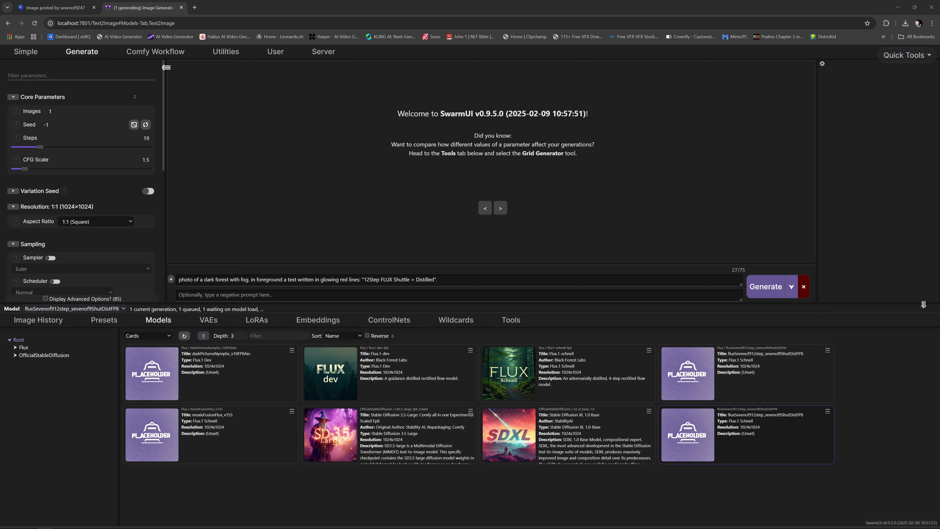
pyautogui.moveTo(0, 97); pyautogui.dragTo(534, 199)
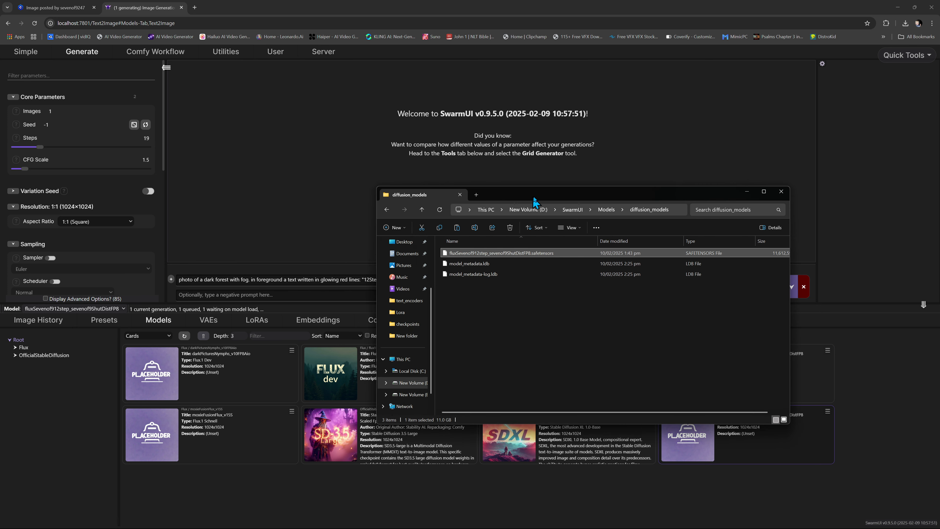
pyautogui.click(608, 209)
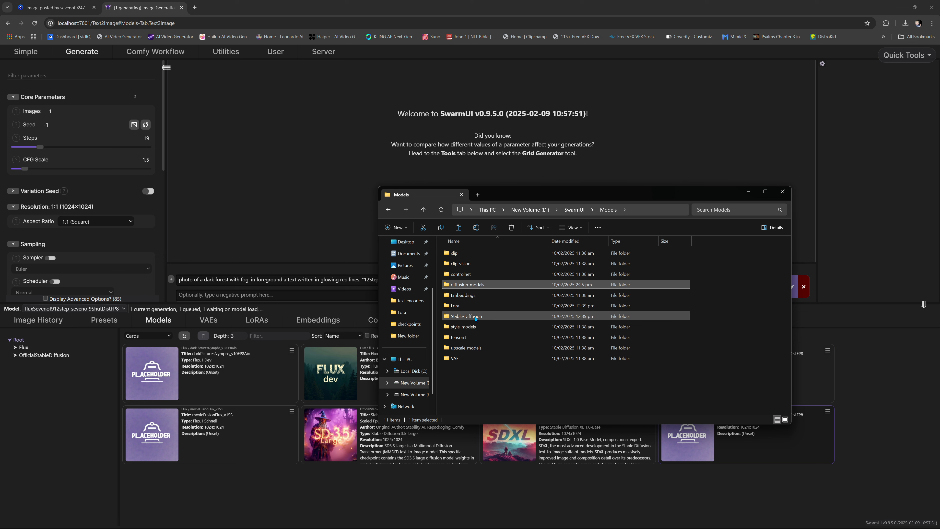
pyautogui.doubleClick(467, 316)
pyautogui.doubleClick(460, 259)
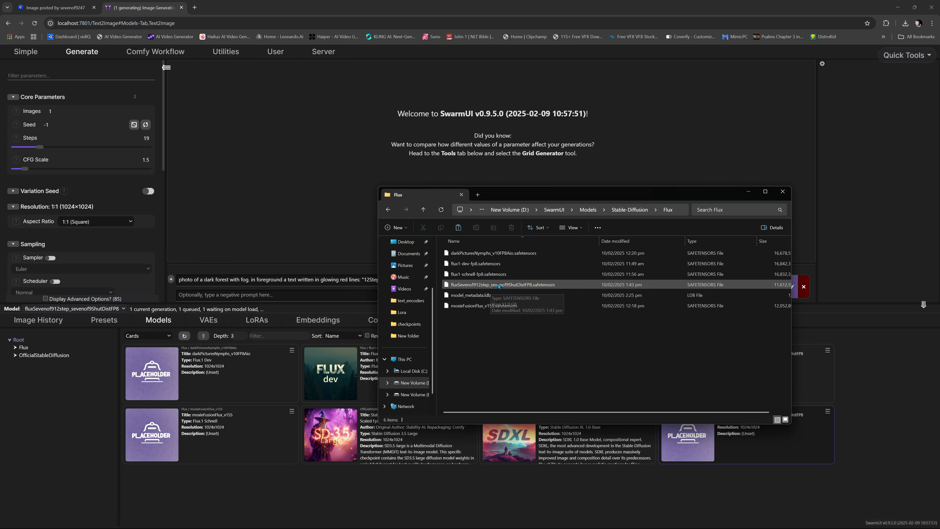
# - Compare the diffusion_models and Stable-Diffusion folders as locations for the Sevenof9 model, then minimize File Explorer
pyautogui.hotkey('alt', 'Left')
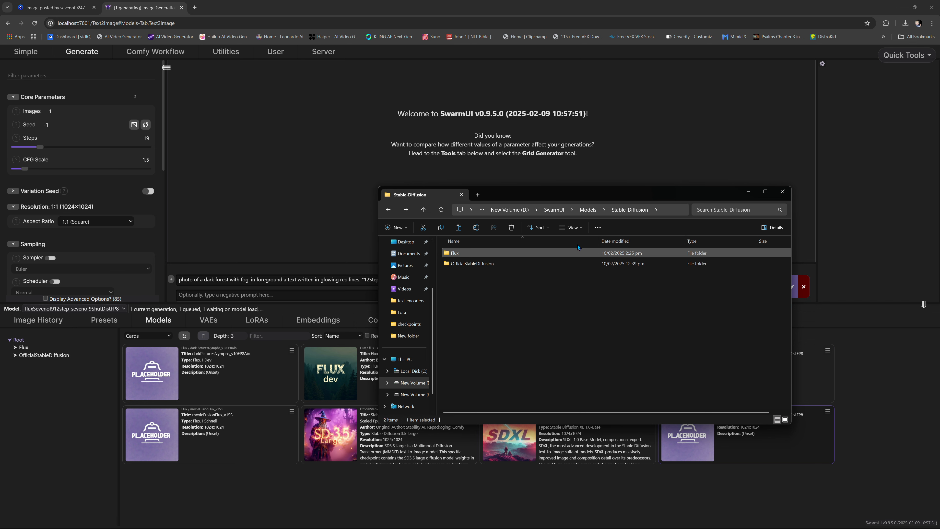
pyautogui.hotkey('alt', 'Left')
pyautogui.doubleClick(466, 285)
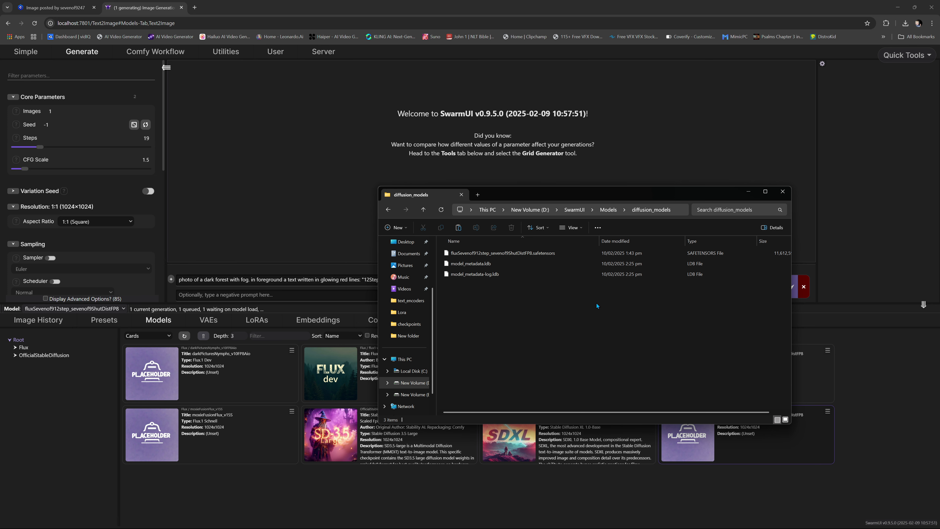
pyautogui.hotkey('alt', 'Left')
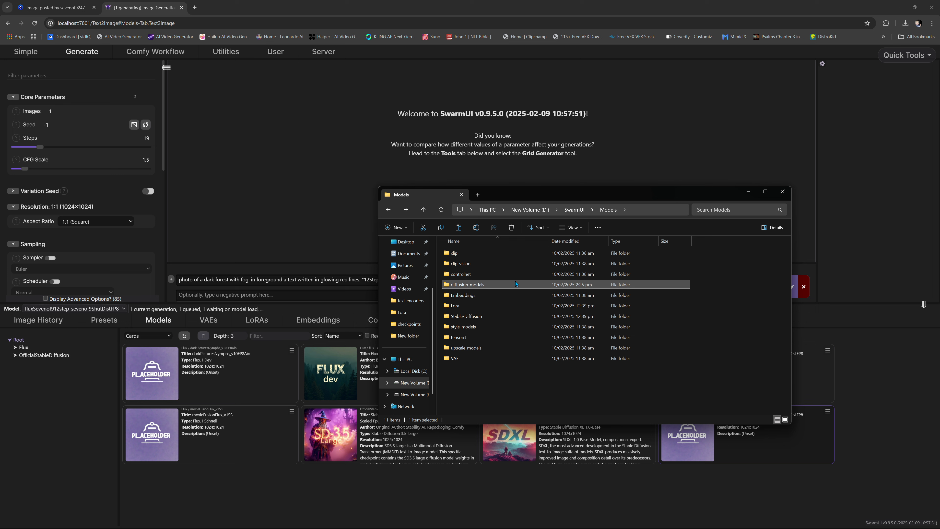
pyautogui.doubleClick(515, 315)
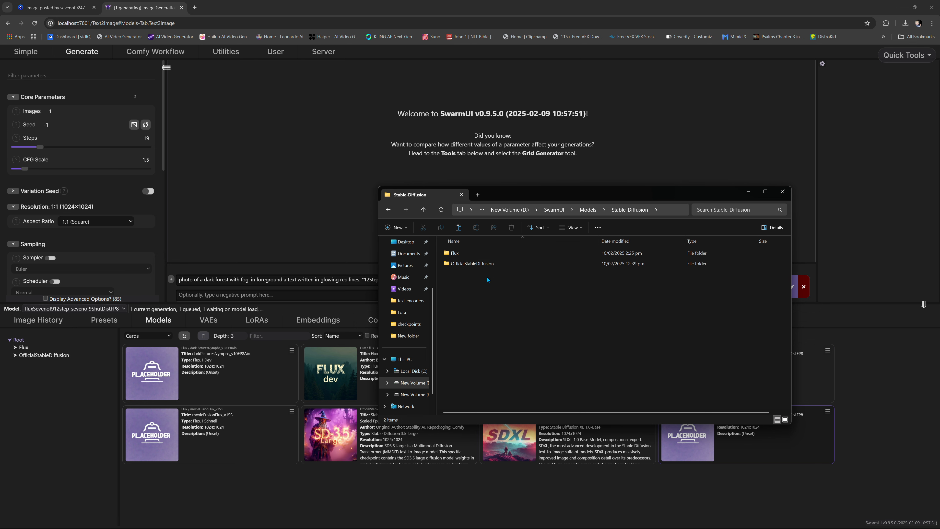
pyautogui.hotkey('alt', 'Left')
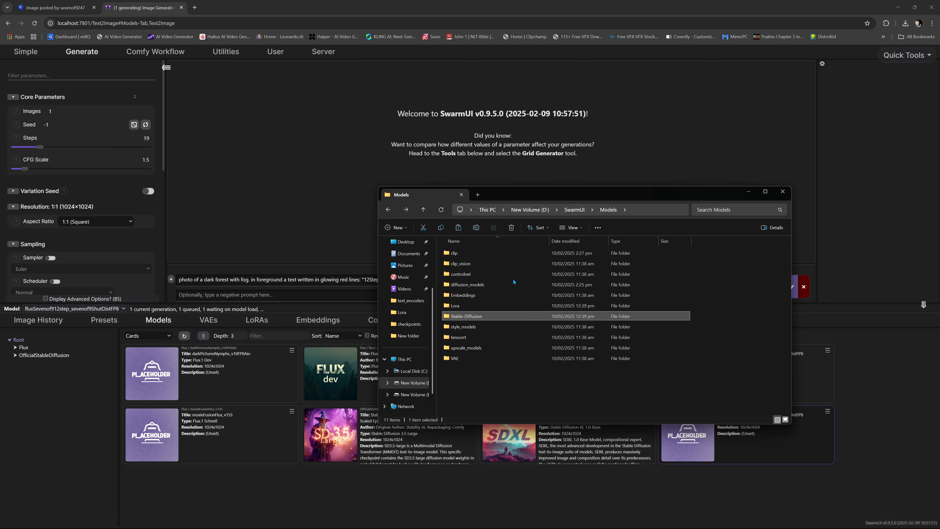
pyautogui.click(477, 284)
pyautogui.doubleClick(477, 284)
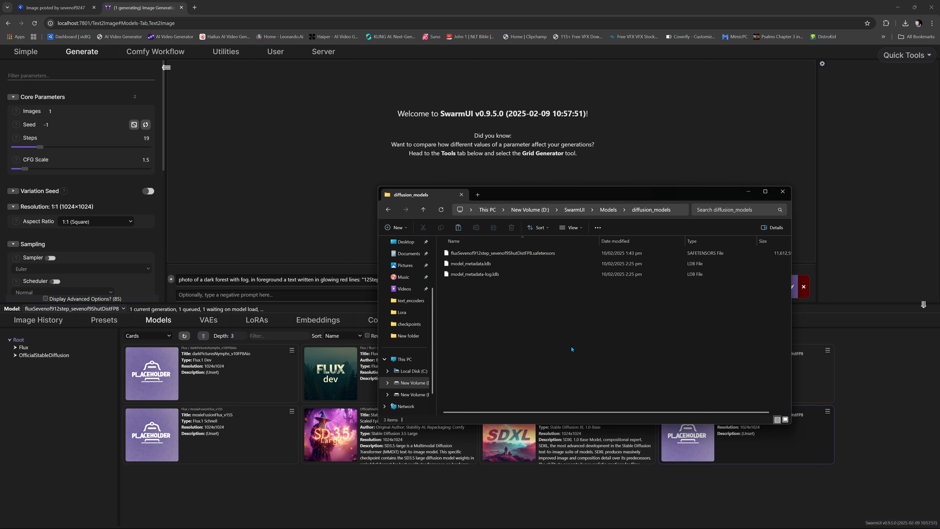
pyautogui.click(747, 192)
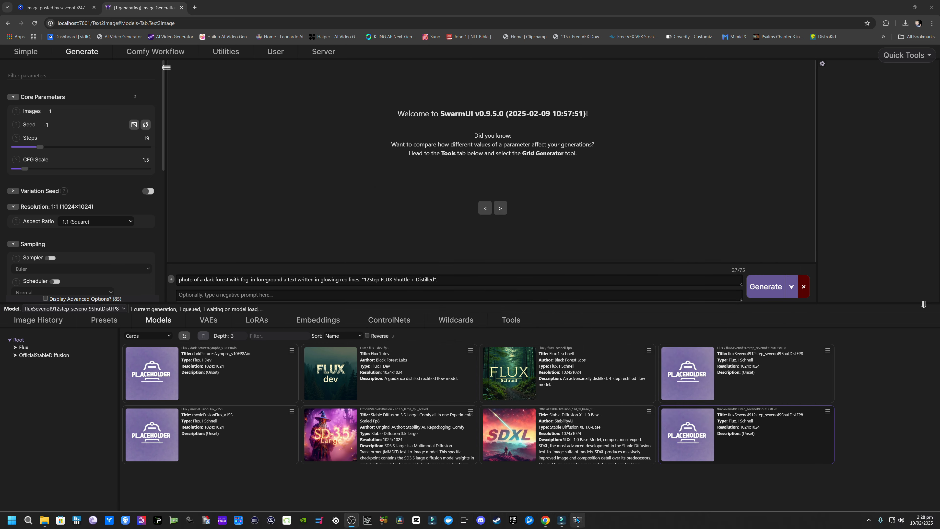
# - Check the text encoder download log in the console, minimize it, and set the generation steps to 12
pyautogui.click(577, 520)
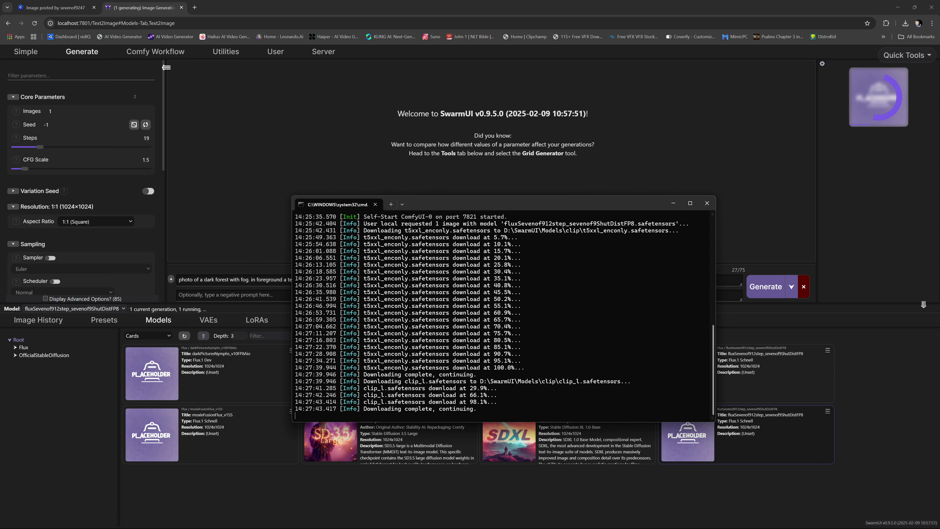
pyautogui.click(672, 203)
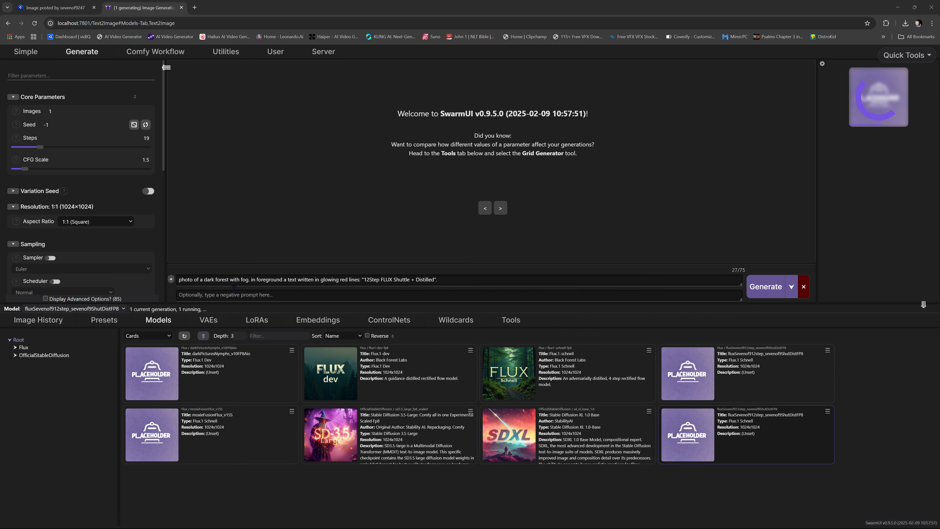
pyautogui.click(39, 148)
pyautogui.moveTo(39, 148); pyautogui.dragTo(31, 148)
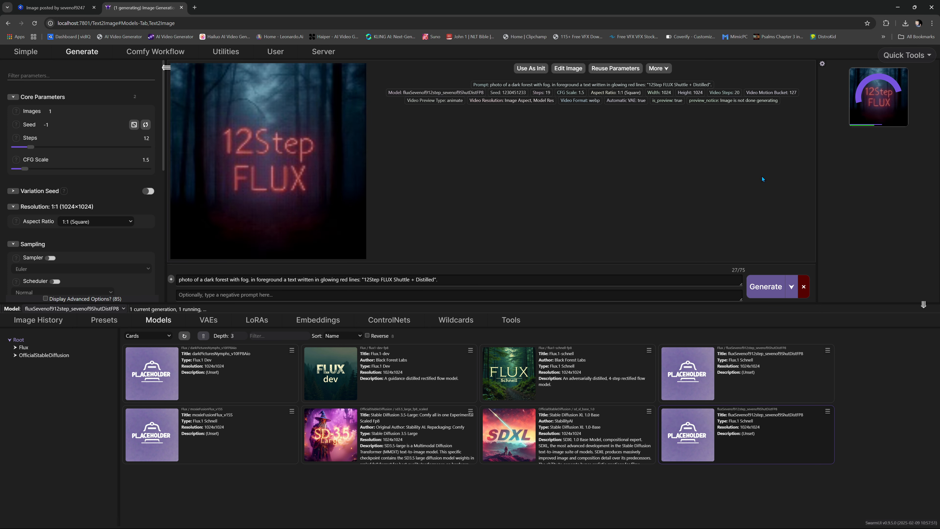
# - Check the original dark forest image and its settings on Civitai, then generate two more images from the same prompt in SwarmUI
pyautogui.click(66, 8)
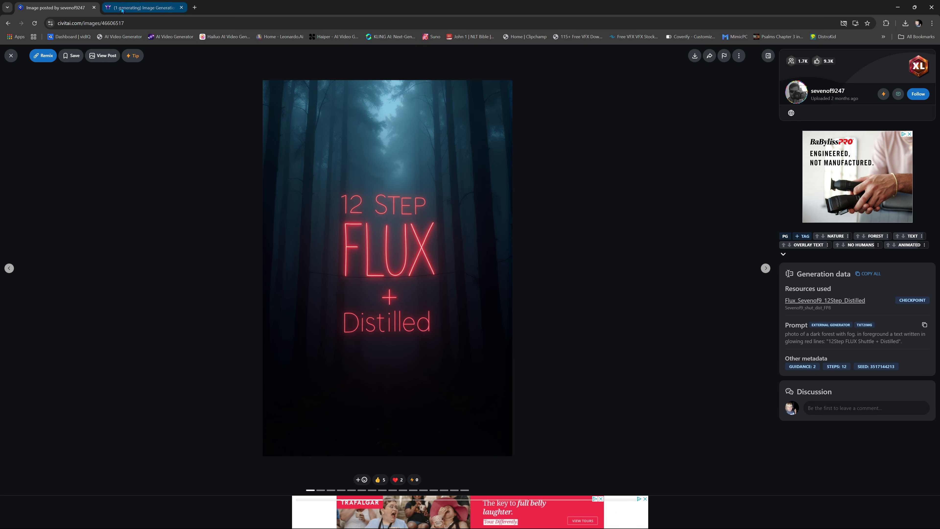
pyautogui.click(141, 8)
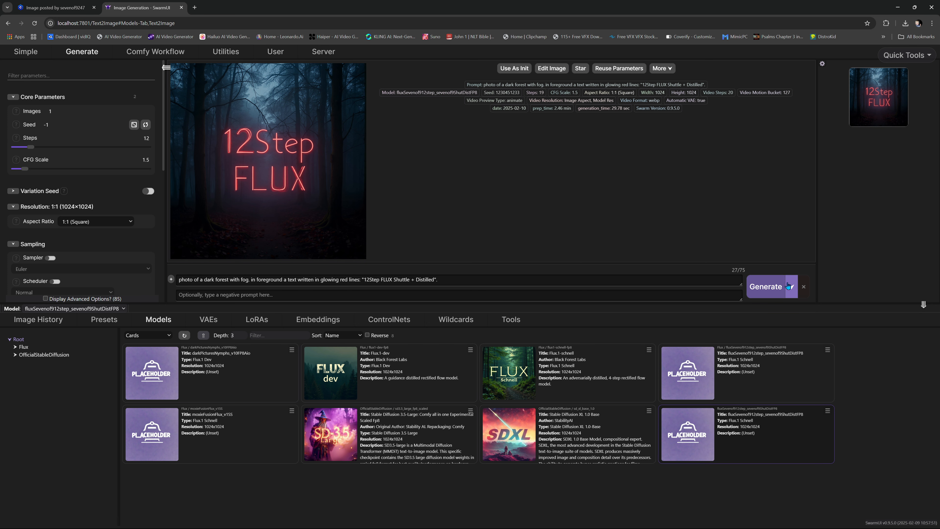
pyautogui.click(766, 287)
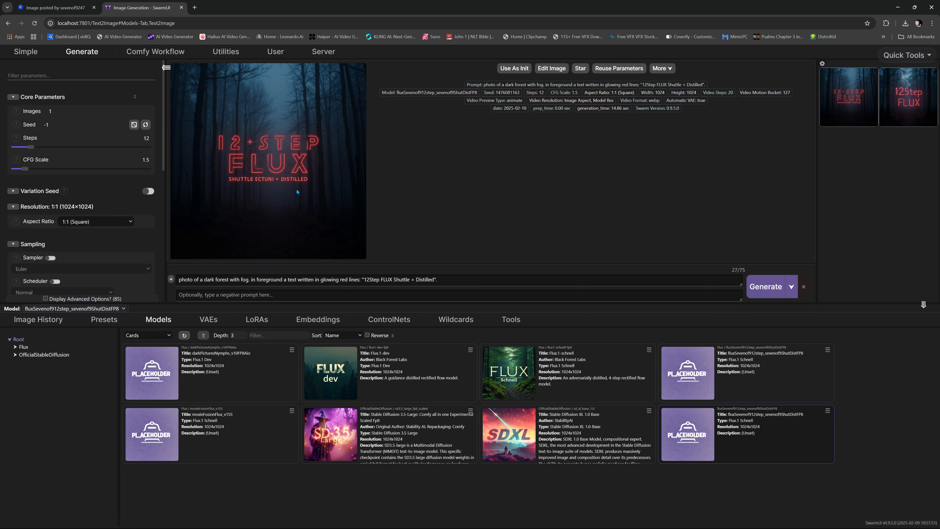
pyautogui.click(765, 287)
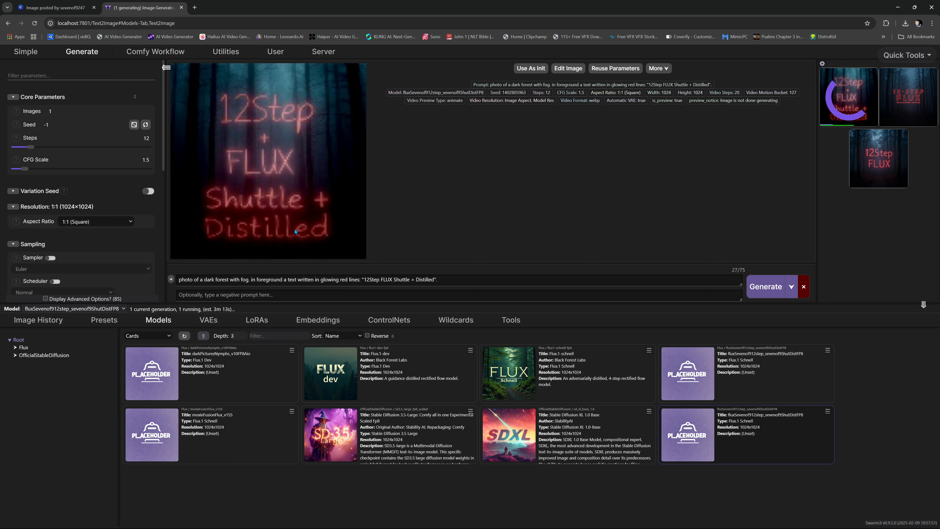
# - Compare the newest 12Step FLUX forest image with the Civitai original, examining its glowing red text in the enlarged view
pyautogui.hotkey('ctrl', 'Tab')
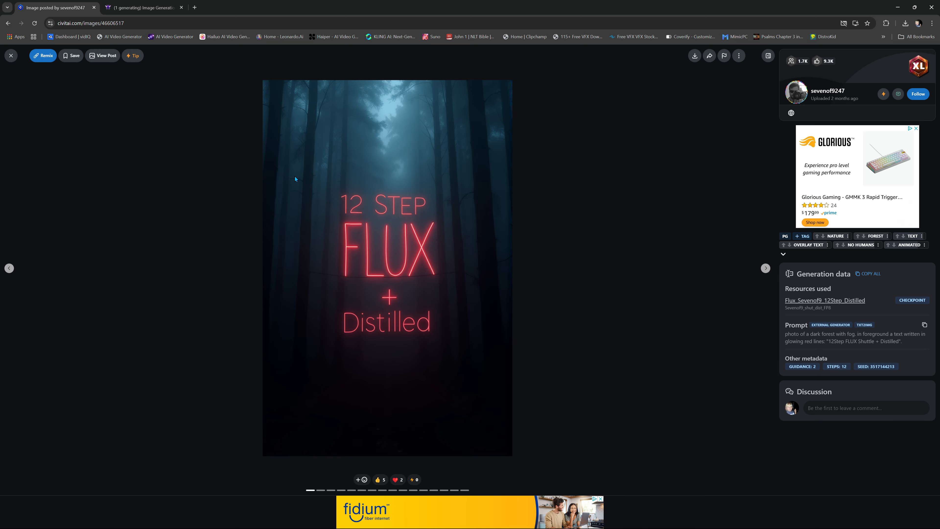
pyautogui.hotkey('ctrl', 'Tab')
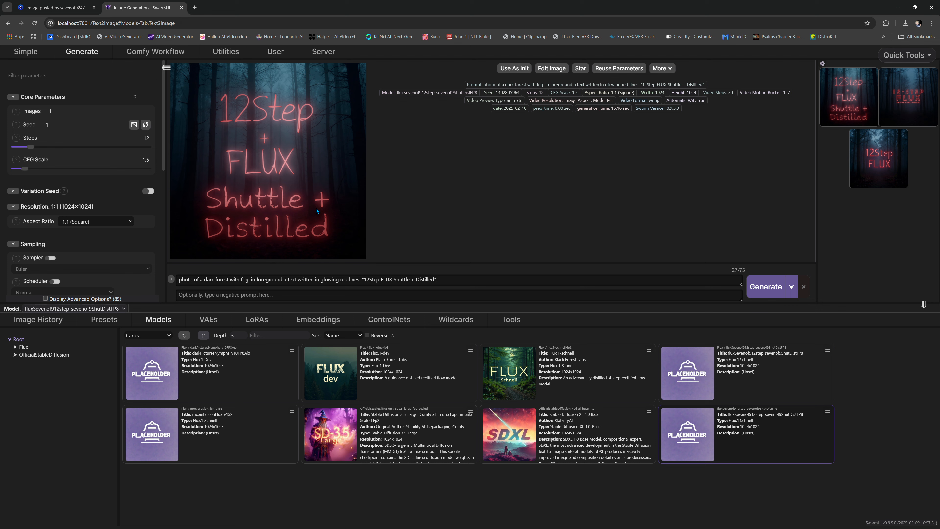
pyautogui.click(300, 184)
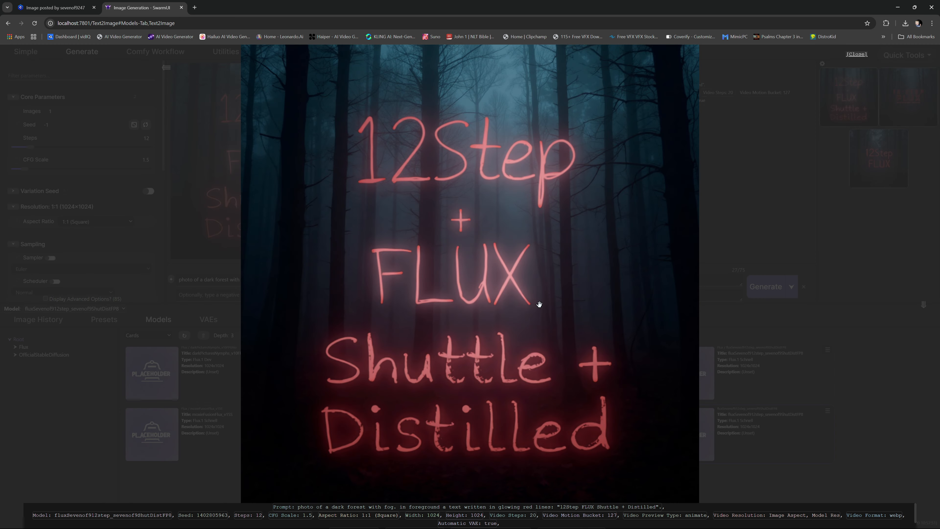
pyautogui.scroll(-2, 539, 306)
pyautogui.scroll(2, 536, 298)
pyautogui.scroll(-1, 535, 299)
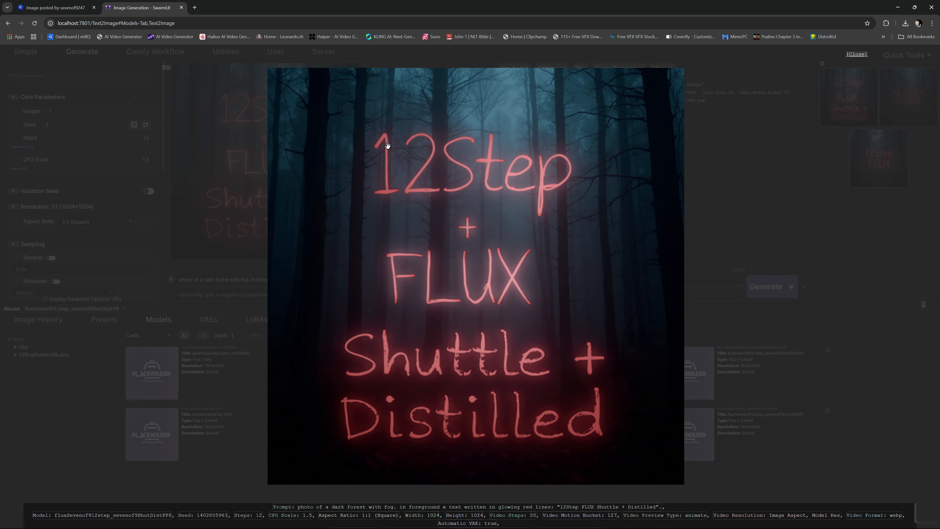
pyautogui.click(781, 204)
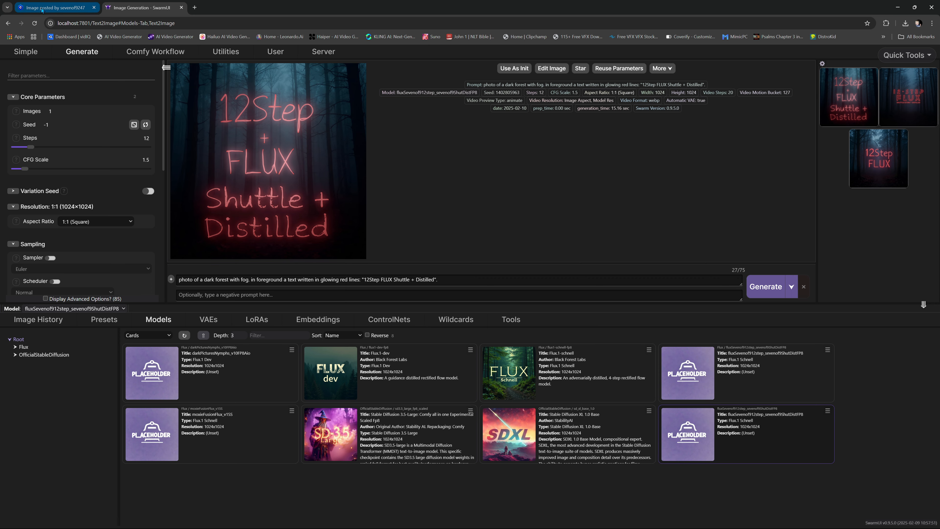
pyautogui.click(50, 8)
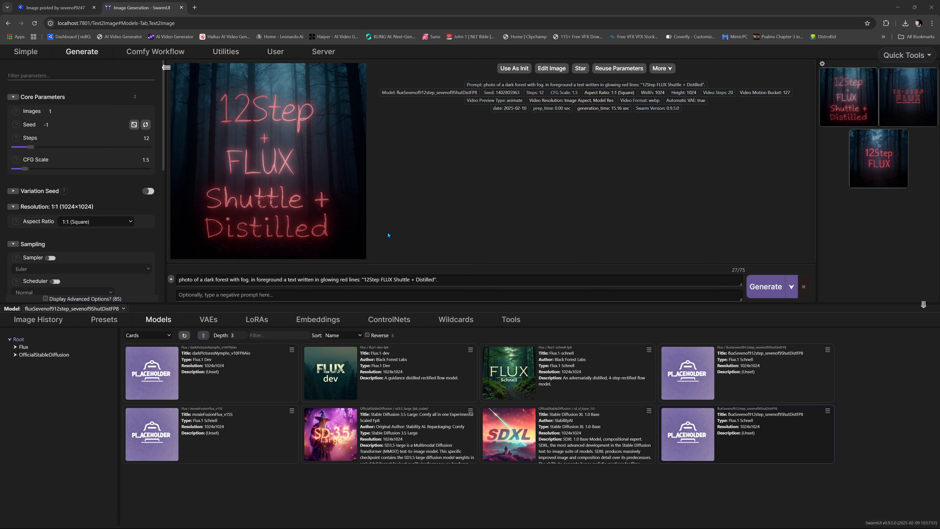
# - Open the Comfy workflow and move the Save Image node to the right of the VAE Decode node
pyautogui.click(156, 51)
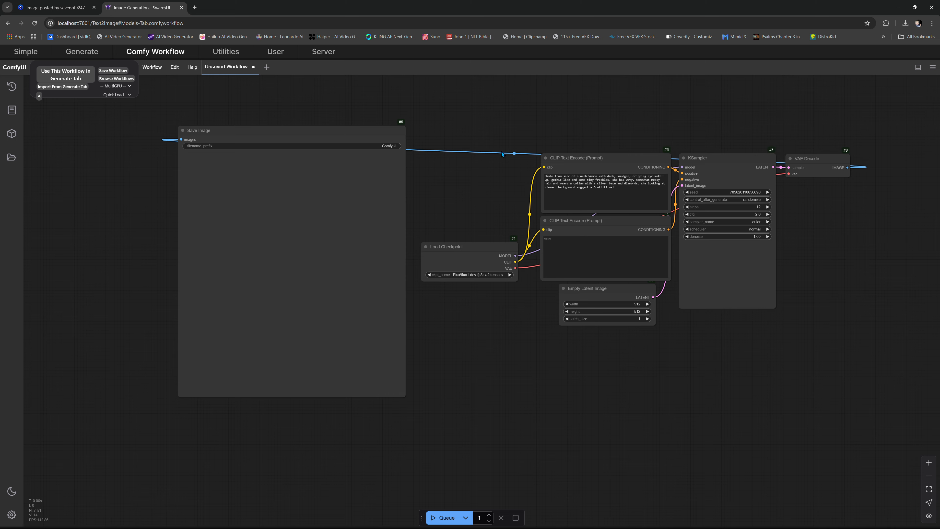
pyautogui.scroll(-6, 500, 159)
pyautogui.moveTo(372, 143); pyautogui.dragTo(780, 154)
pyautogui.moveTo(667, 291); pyautogui.dragTo(461, 283)
pyautogui.scroll(12, 462, 283)
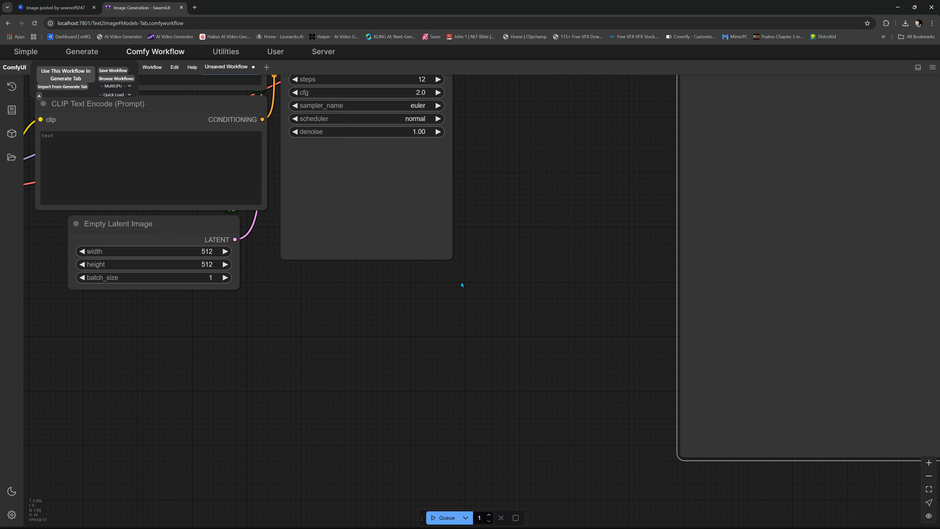
pyautogui.moveTo(513, 149); pyautogui.dragTo(745, 281)
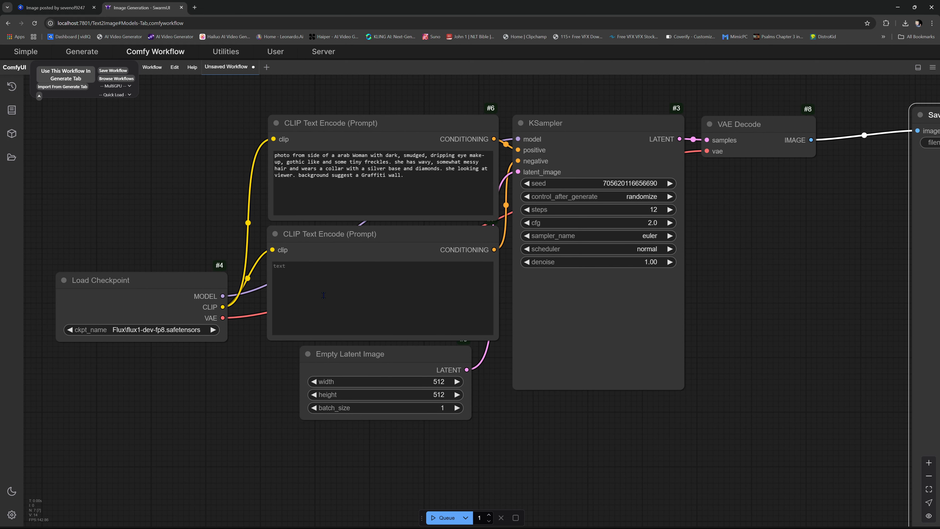
# - Set the Load Checkpoint node's model to Flux\fluxSevenof912step_sevenof9ShutDistFP8.safetensors after trying flux1-schnell-fp8
pyautogui.click(149, 330)
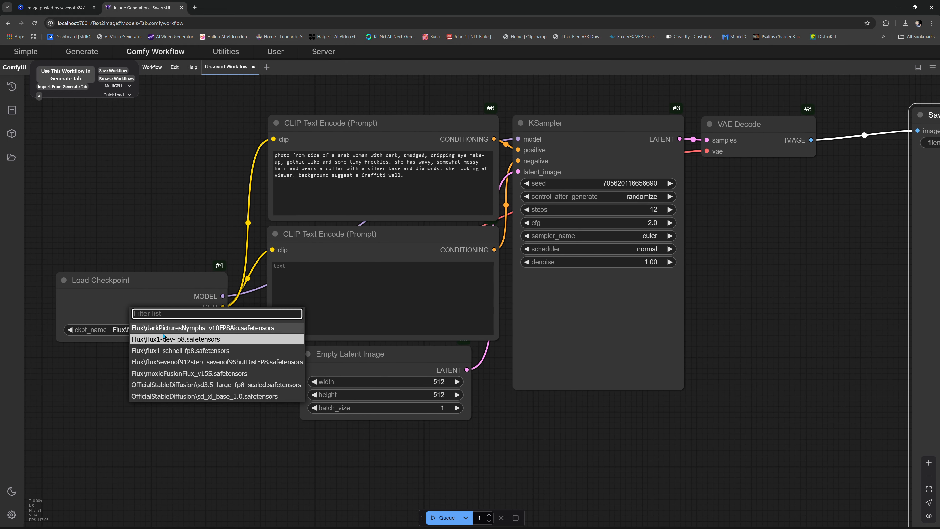
pyautogui.click(225, 350)
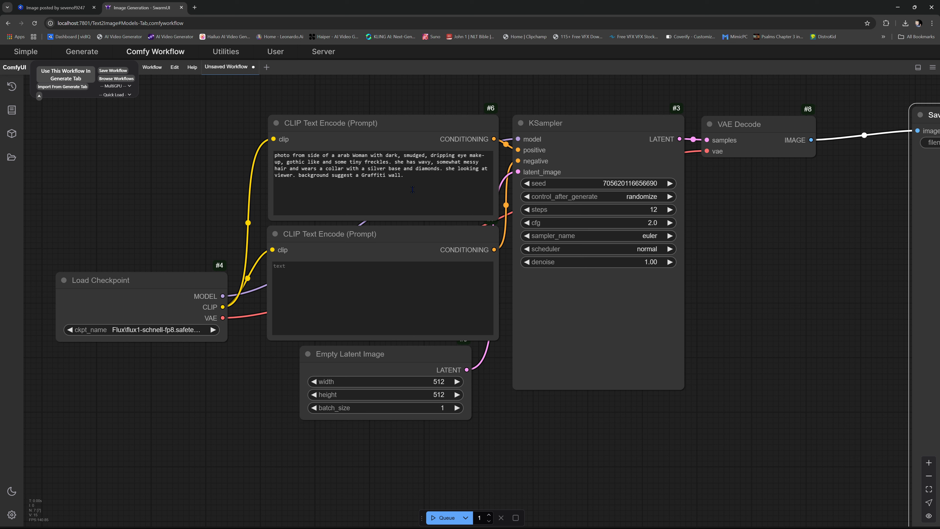
pyautogui.click(132, 328)
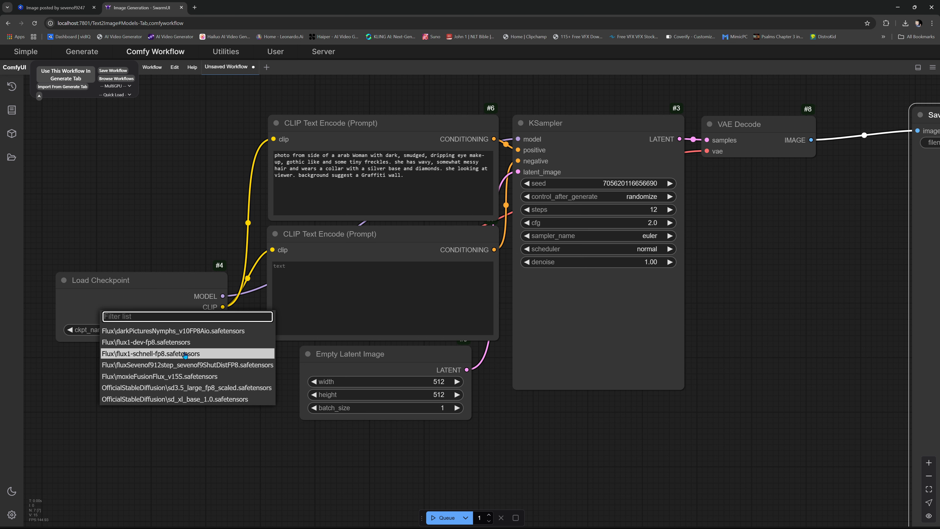
pyautogui.click(136, 365)
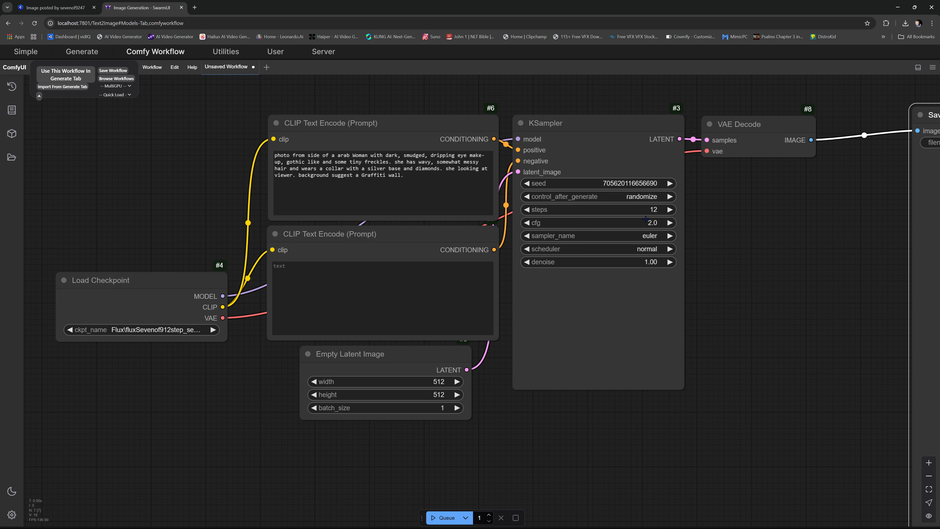
# - Try to generate one image from the workflow with the 12-step Flux checkpoint, and dismiss the CLIPTextEncode report
pyautogui.click(447, 518)
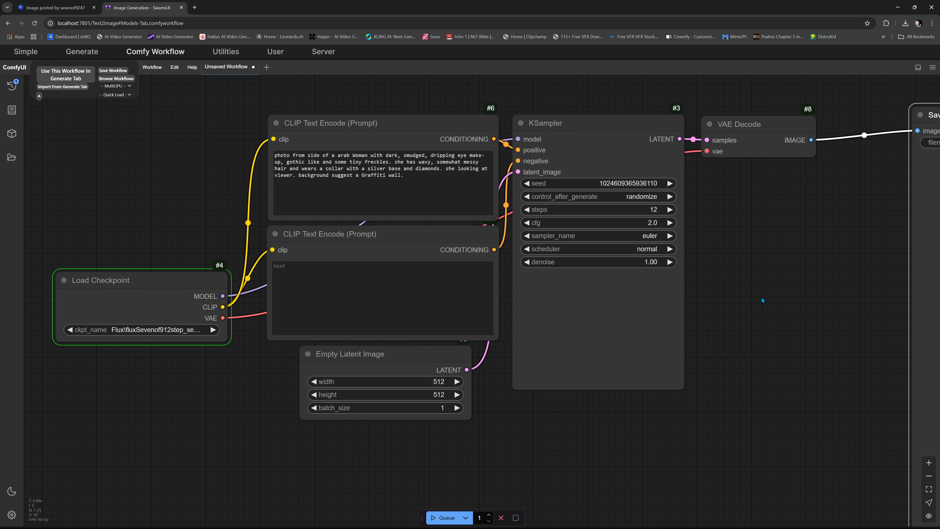
pyautogui.scroll(-4, 761, 300)
pyautogui.moveTo(769, 293); pyautogui.dragTo(585, 253)
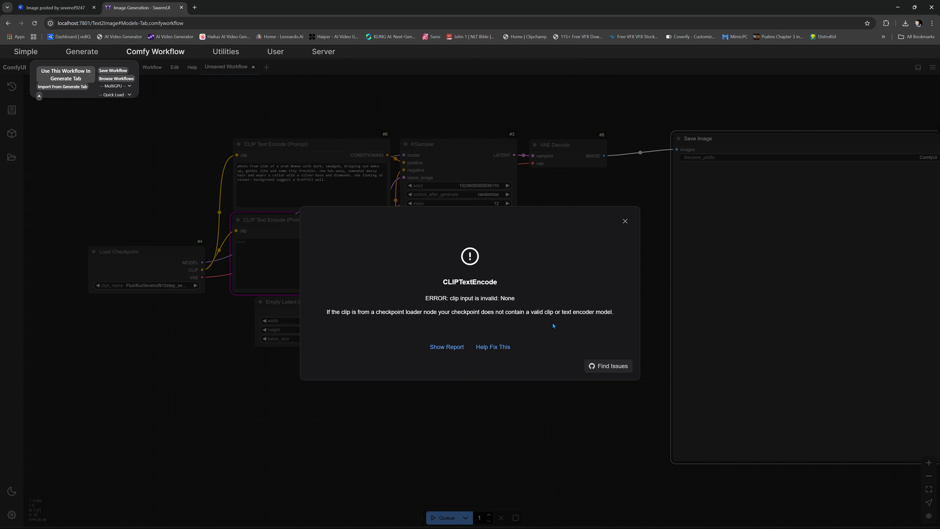
pyautogui.click(625, 221)
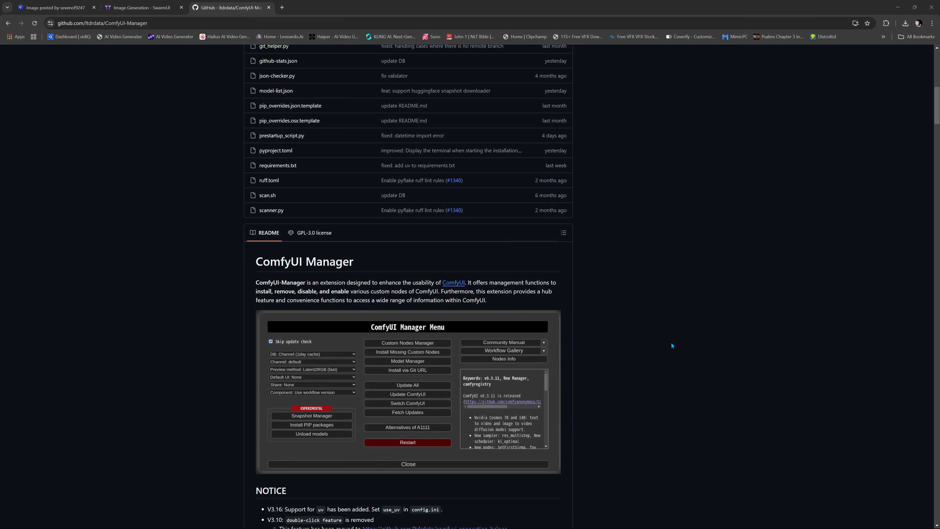
pyautogui.scroll(4, 671, 344)
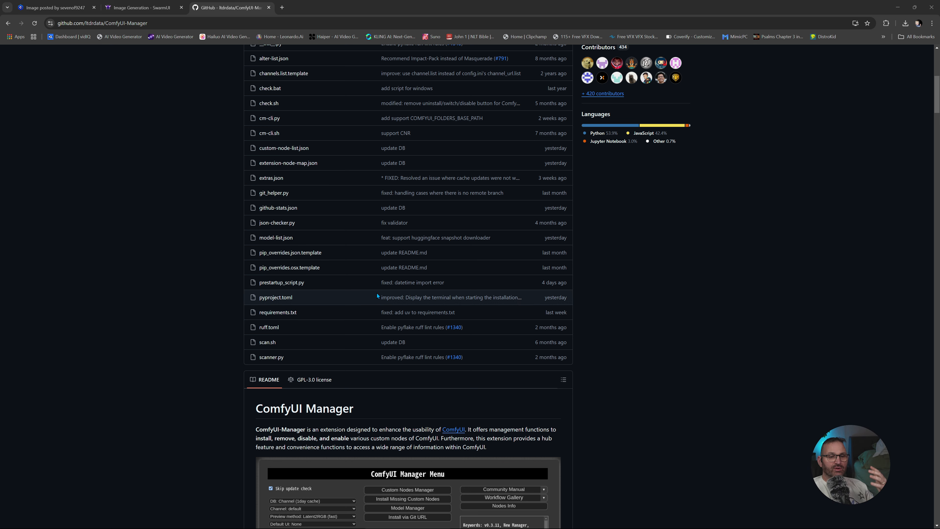
# - Find the method 1 installation command in the ComfyUI-Manager README on GitHub and use it to clone the repository into ComfyUI's custom_nodes folder
pyautogui.scroll(-4, 612, 344)
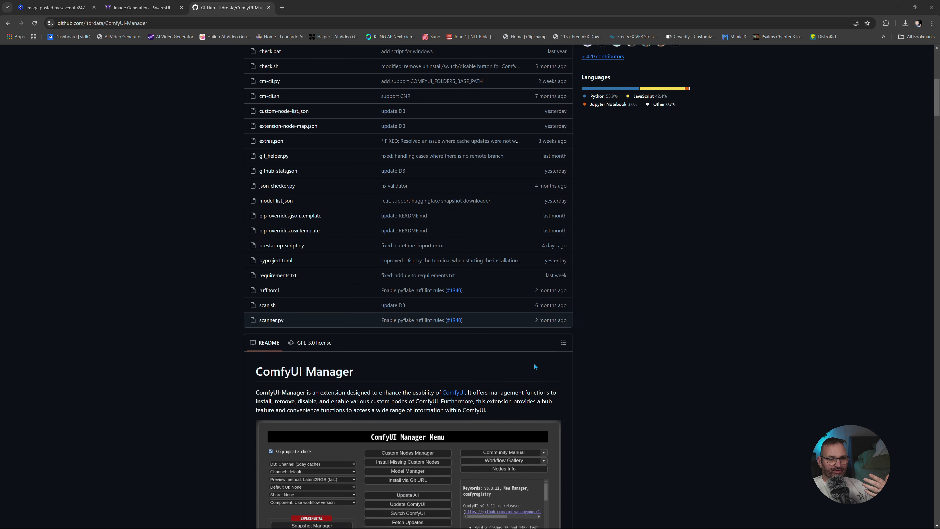
pyautogui.scroll(-4, 319, 260)
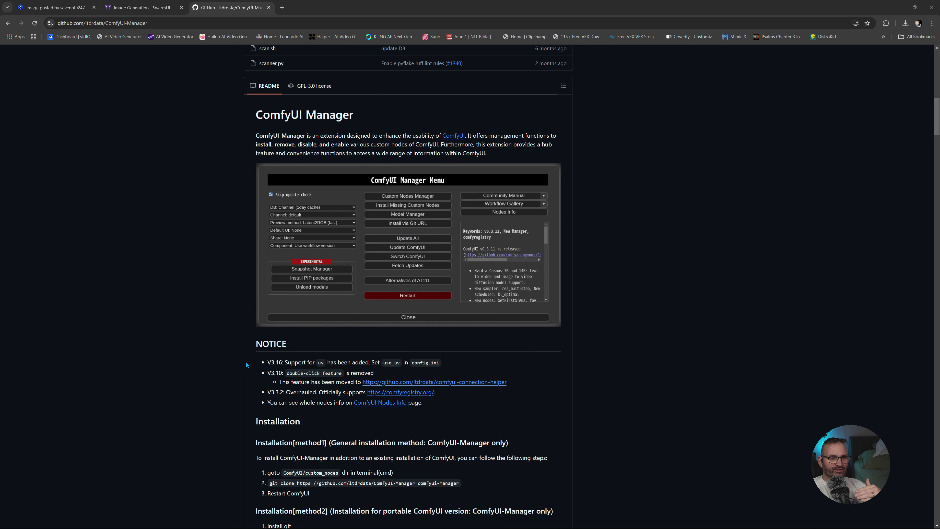
pyautogui.scroll(2, 440, 344)
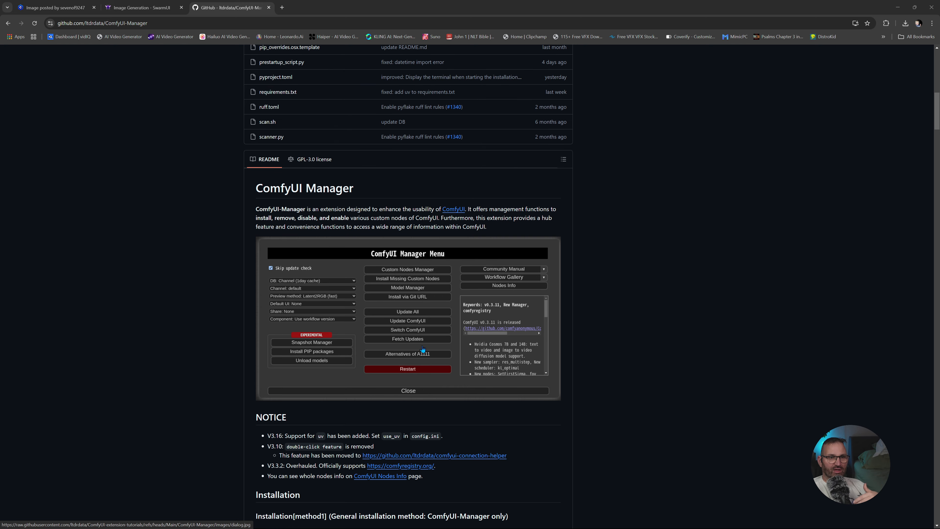
pyautogui.scroll(-4, 423, 347)
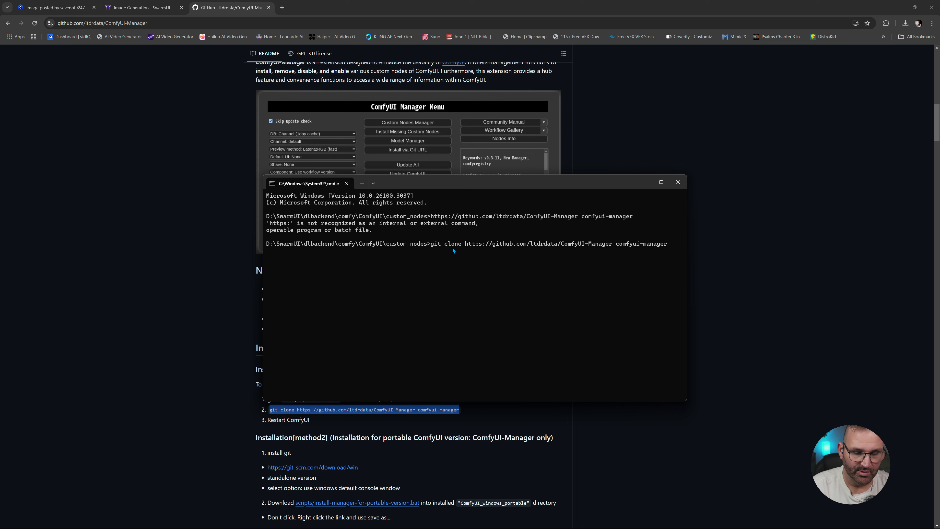
pyautogui.press('Return')
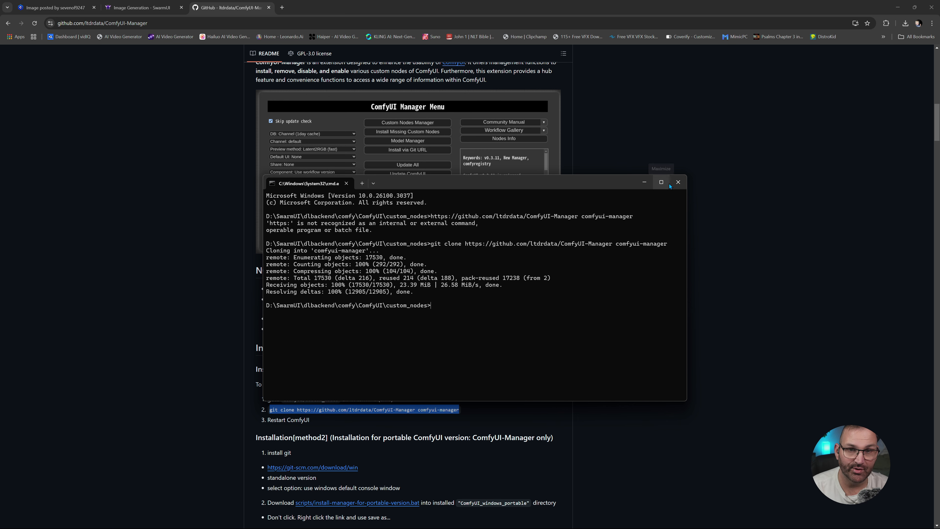
pyautogui.click(678, 182)
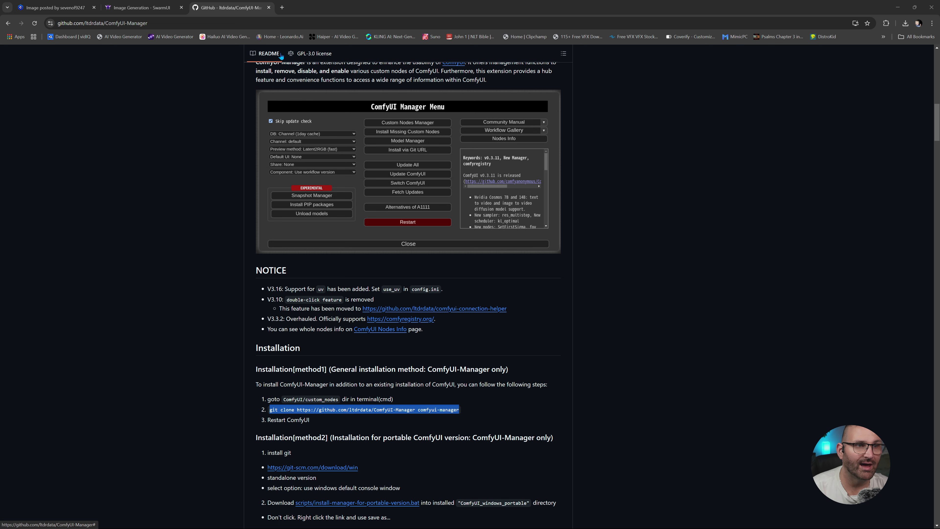
# - Restart SwarmUI by closing its browser page and console windows and relaunching it from the desktop, and open the Comfy workflow
pyautogui.hotkey('ctrl', 'w')
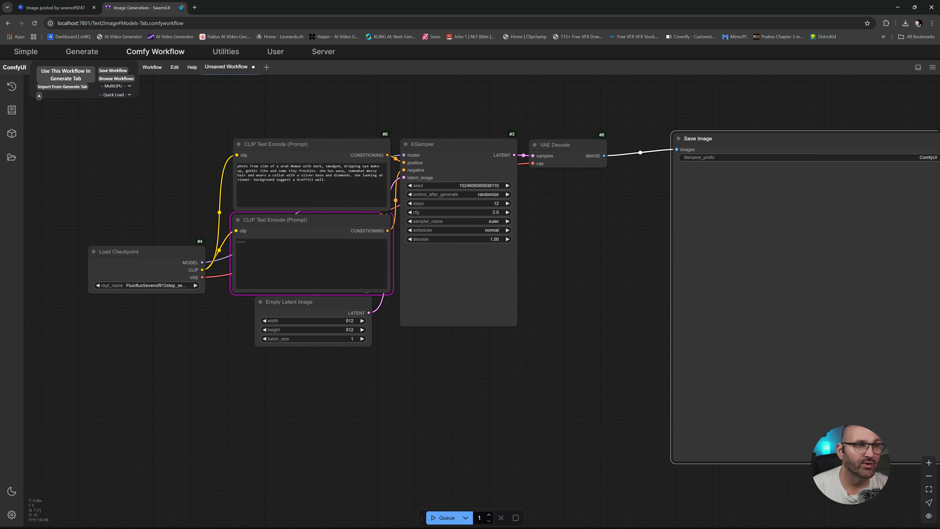
pyautogui.click(181, 7)
pyautogui.click(502, 69)
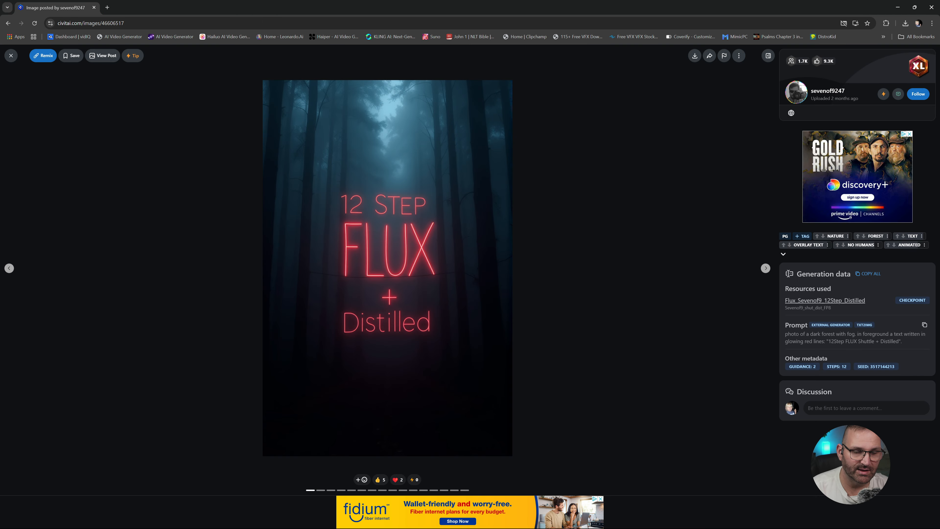
pyautogui.click(578, 520)
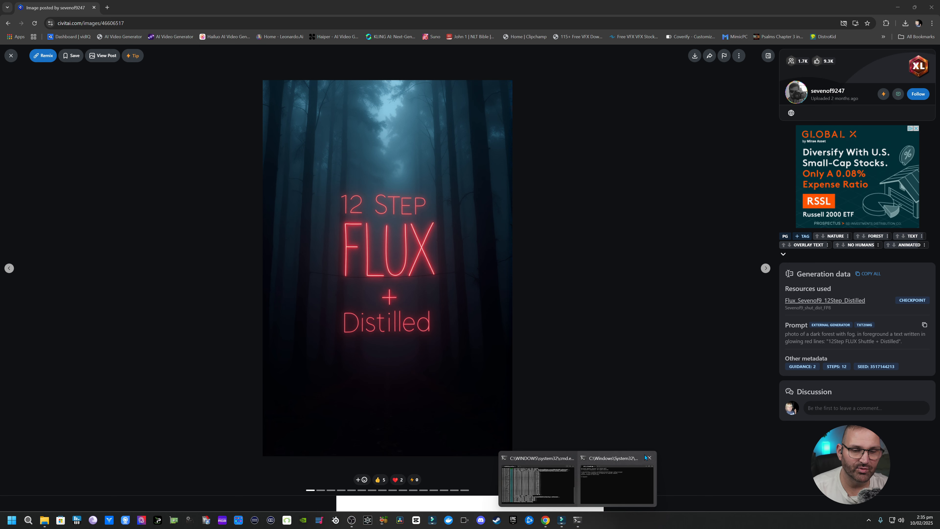
pyautogui.click(648, 457)
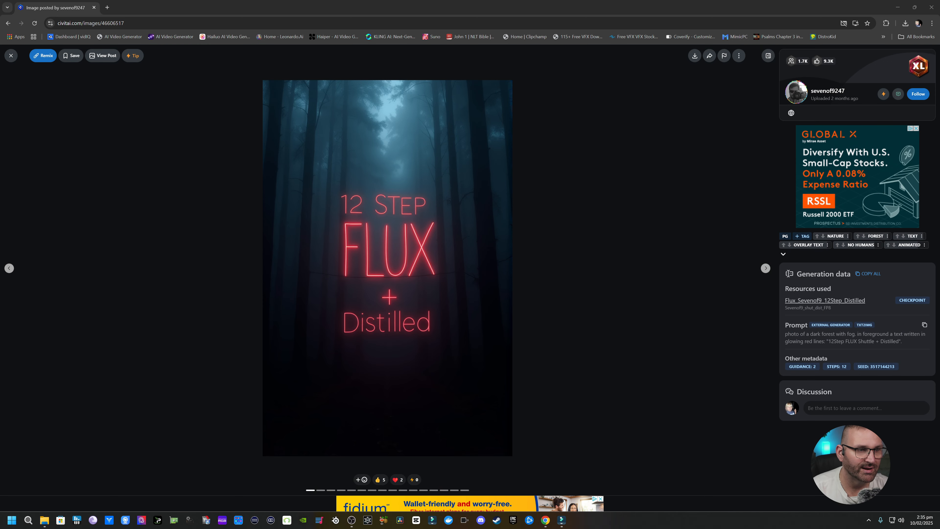
pyautogui.click(898, 7)
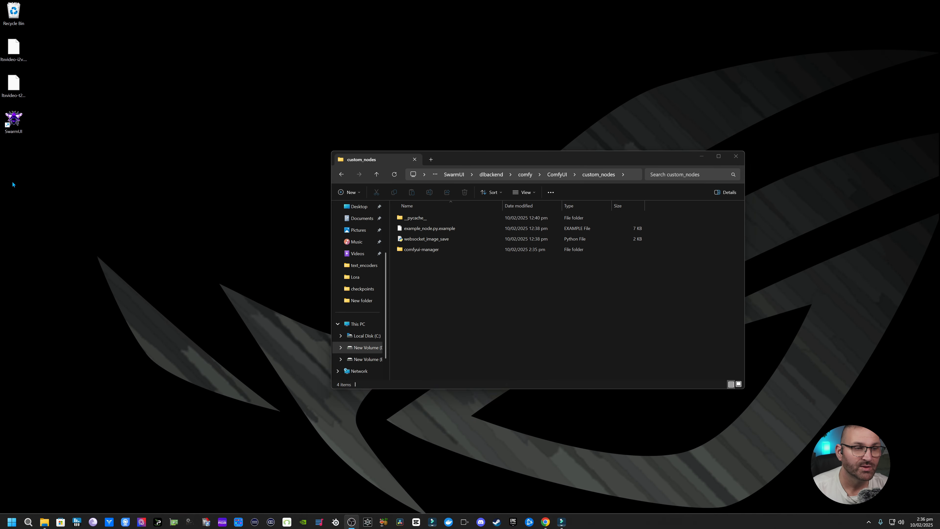
pyautogui.doubleClick(14, 119)
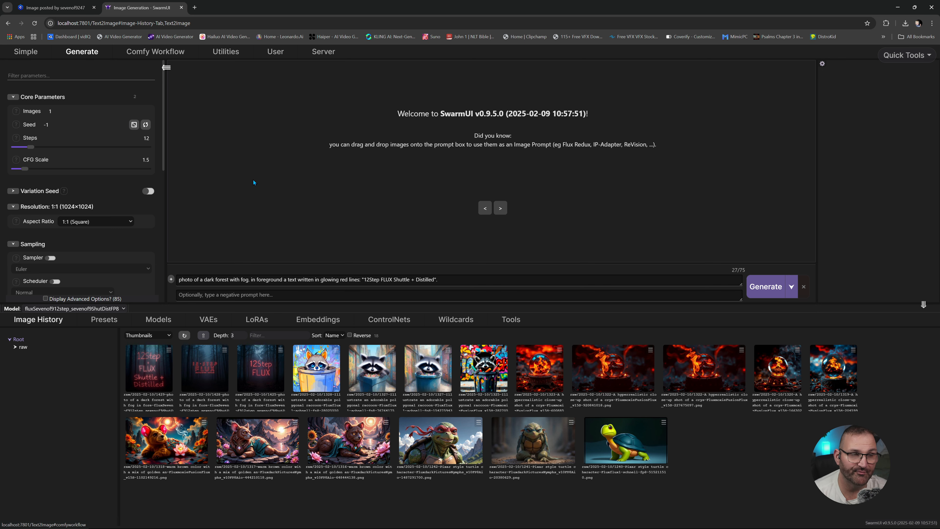
pyautogui.click(155, 52)
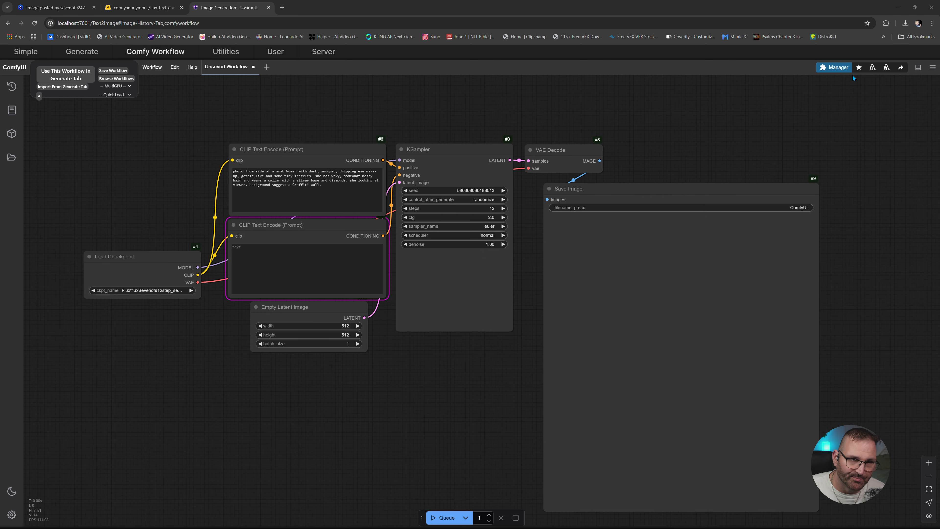
# - Look through the installable node packs in ComfyUI Manager's Custom Nodes Manager, and close the manager
pyautogui.click(832, 68)
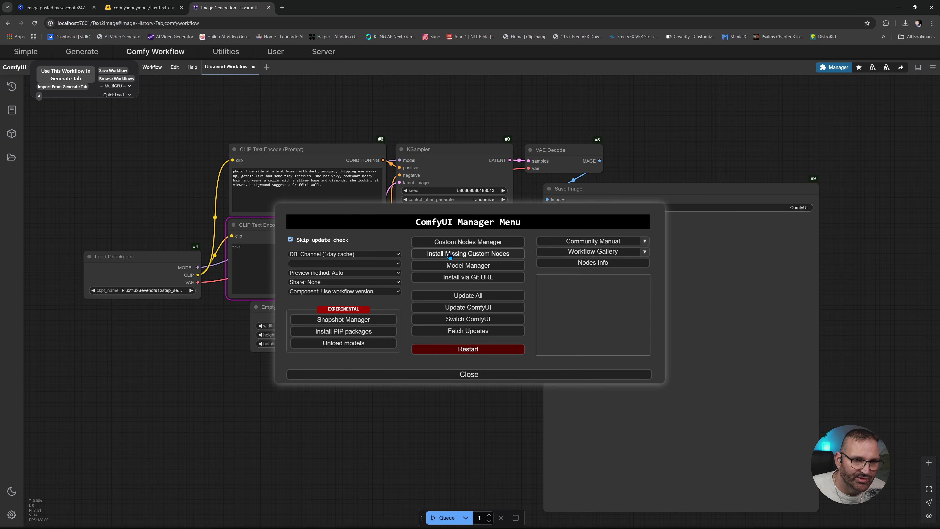
pyautogui.click(462, 246)
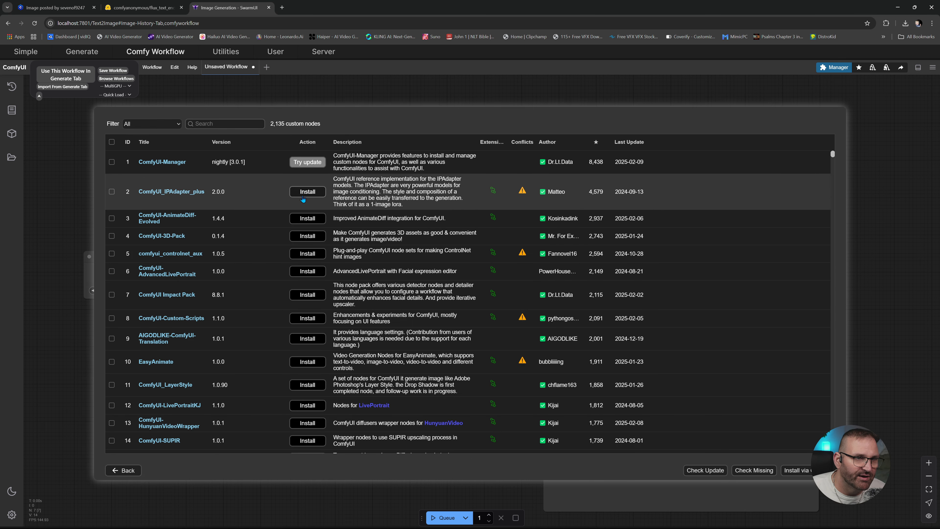
pyautogui.scroll(10, 293, 260)
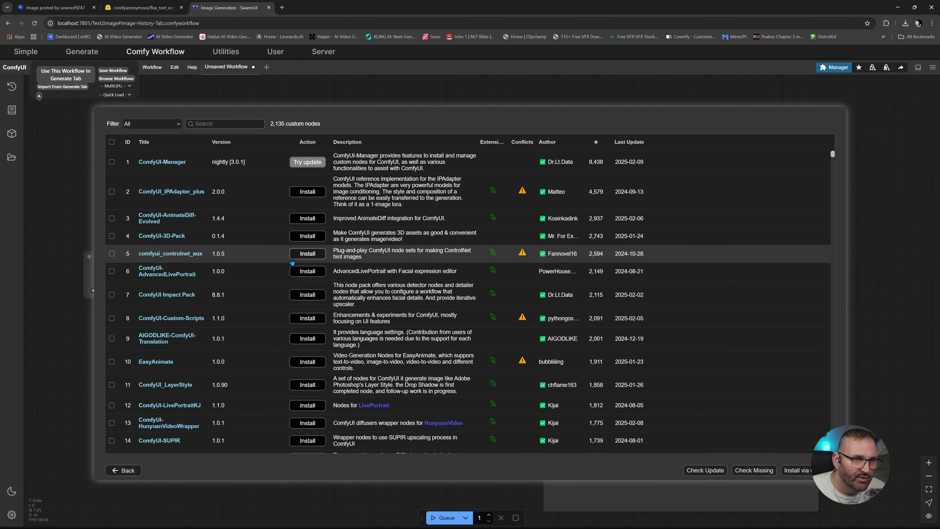
pyautogui.scroll(-6, 255, 272)
pyautogui.scroll(6, 257, 273)
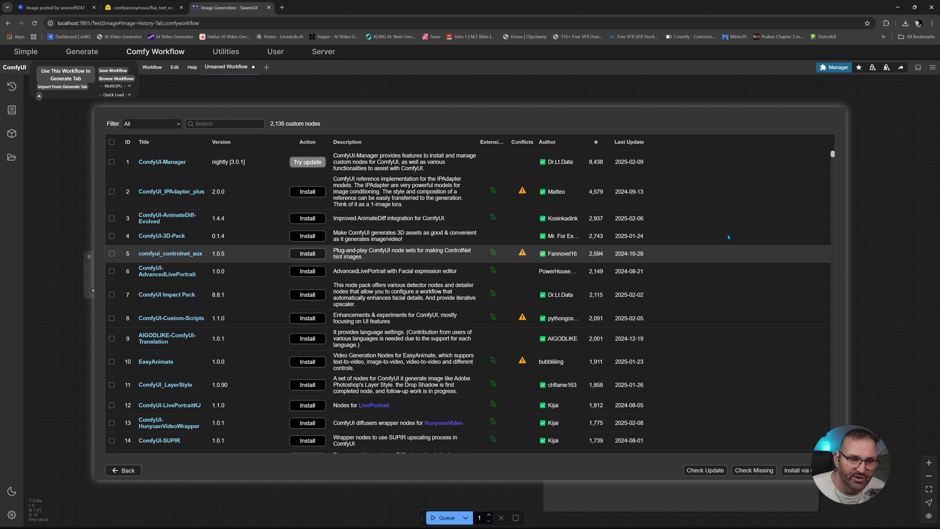
pyautogui.click(122, 470)
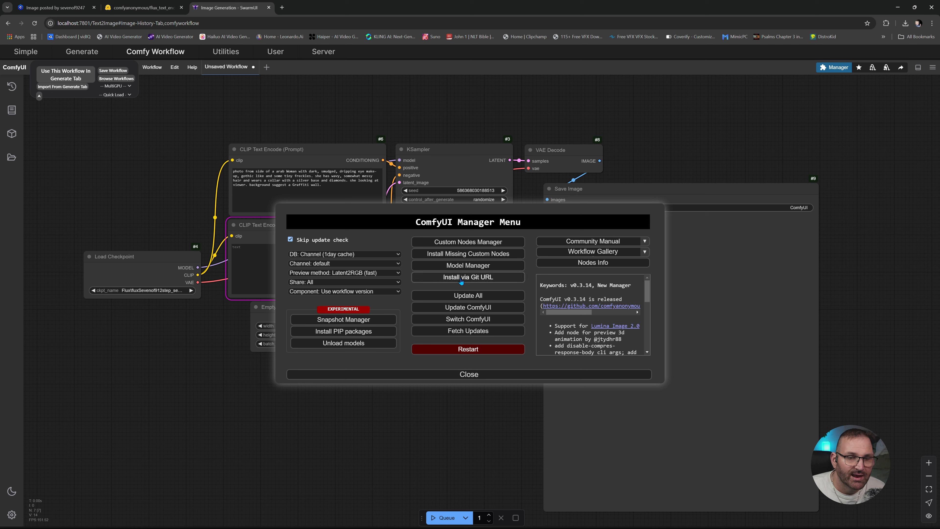
pyautogui.click(445, 375)
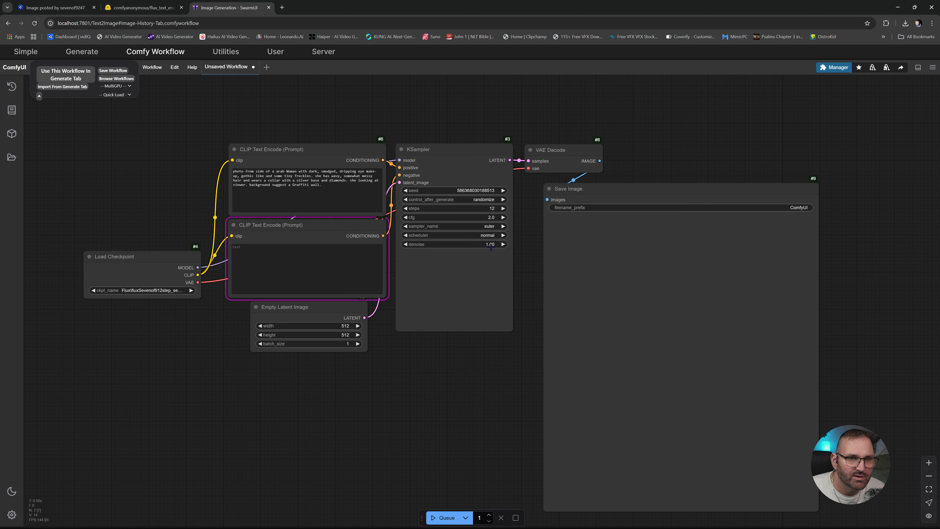
# - Open the bookmarked ComfyUI_examples Flux page and examine its Flux Dev and Flux Schnell workflows, including the FP8 checkpoint versions
pyautogui.click(282, 8)
pyautogui.click(916, 36)
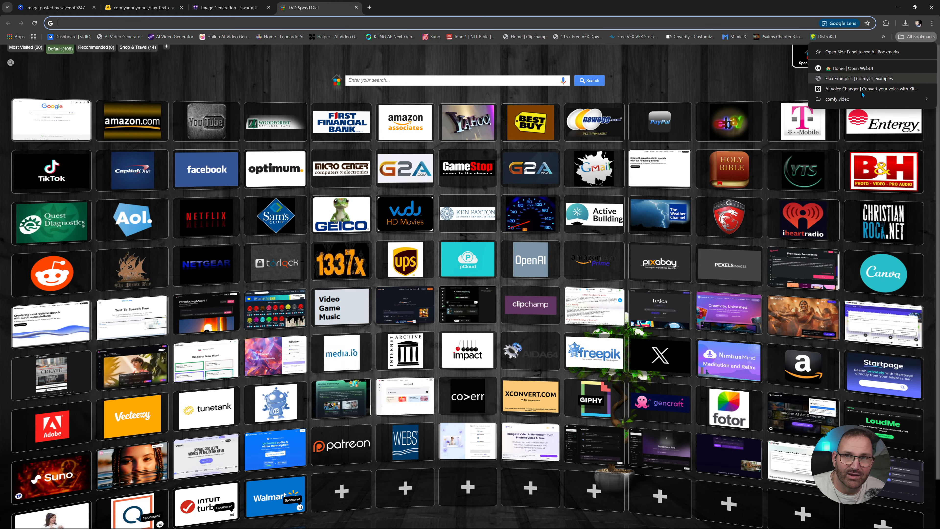
pyautogui.click(848, 79)
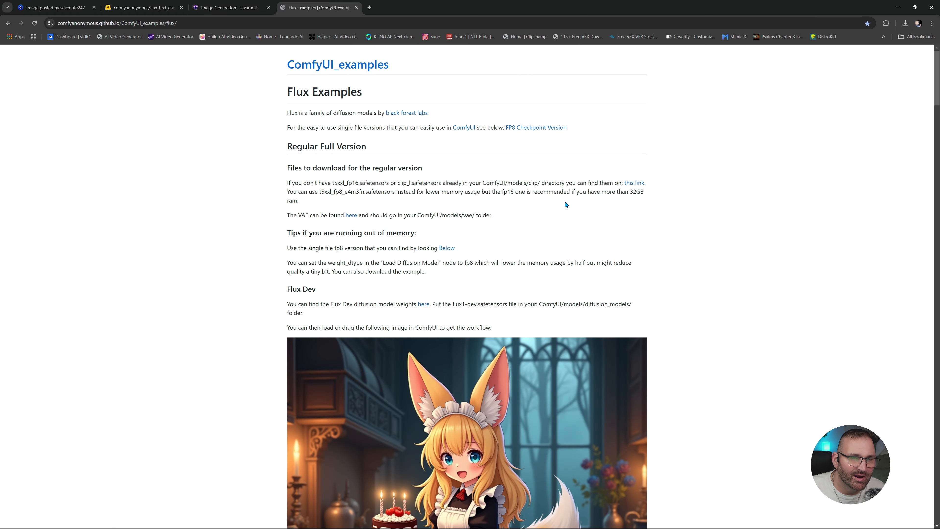
pyautogui.scroll(-10, 665, 226)
pyautogui.scroll(-7, 666, 226)
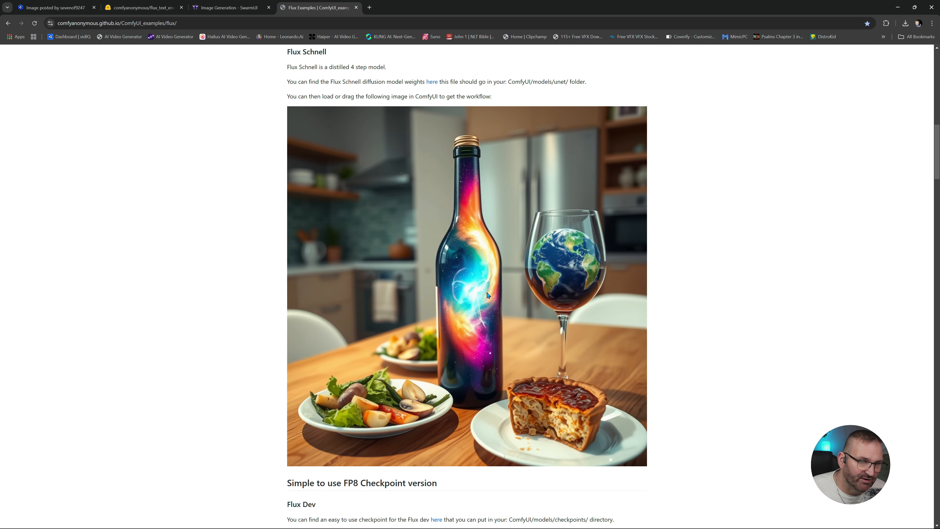
pyautogui.scroll(-5, 492, 296)
pyautogui.scroll(-3, 496, 301)
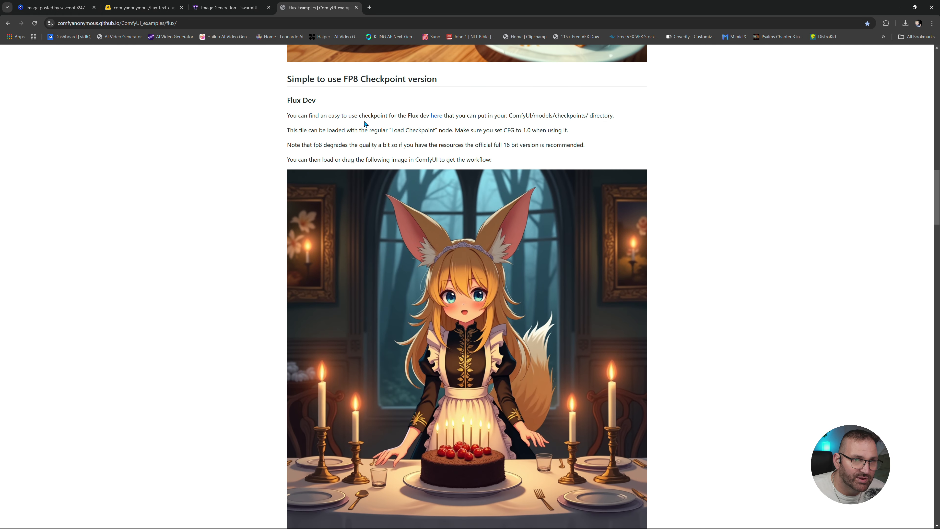
pyautogui.scroll(-20, 496, 350)
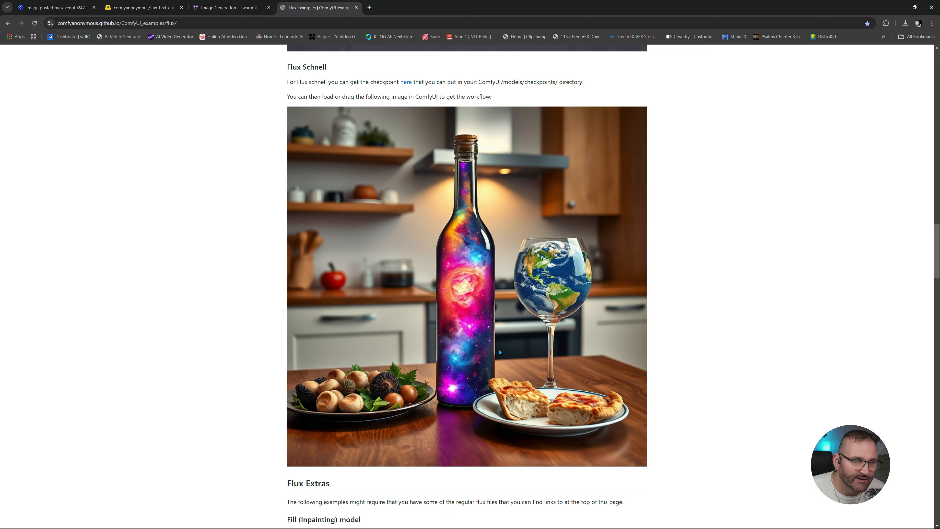
pyautogui.scroll(-5, 421, 343)
pyautogui.scroll(20, 437, 333)
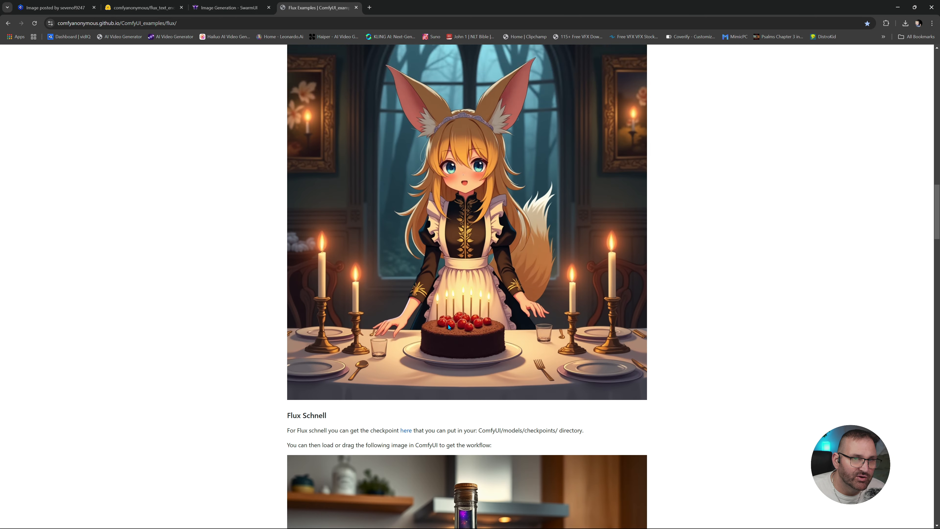
pyautogui.scroll(15, 454, 328)
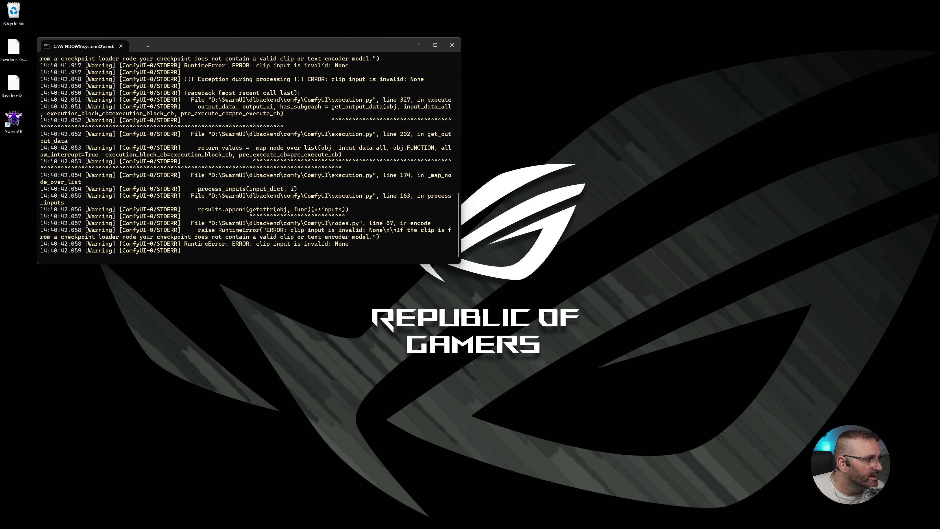
# - Open the SwarmUI folder on drive D and look at the subfolders inside its Models folder
pyautogui.moveTo(386, 145); pyautogui.dragTo(412, 148)
pyautogui.scroll(-3, 290, 313)
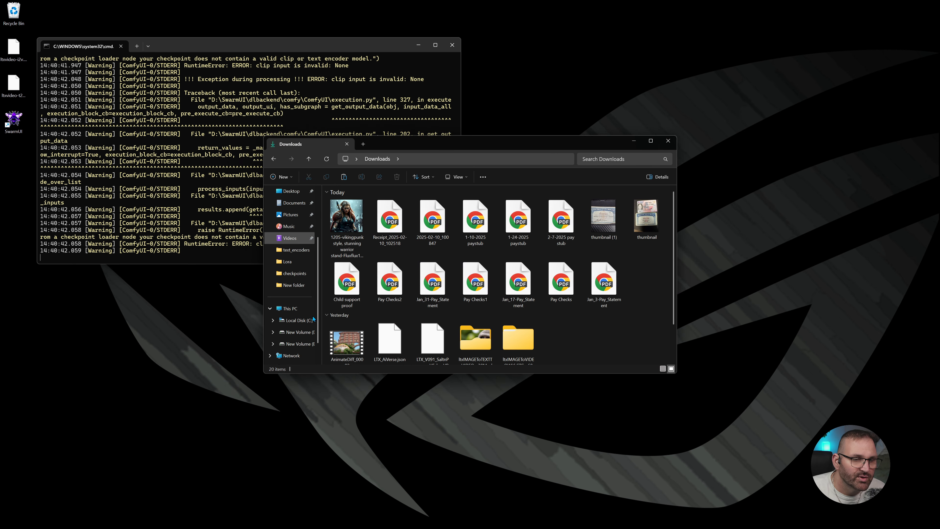
pyautogui.click(287, 307)
pyautogui.doubleClick(455, 206)
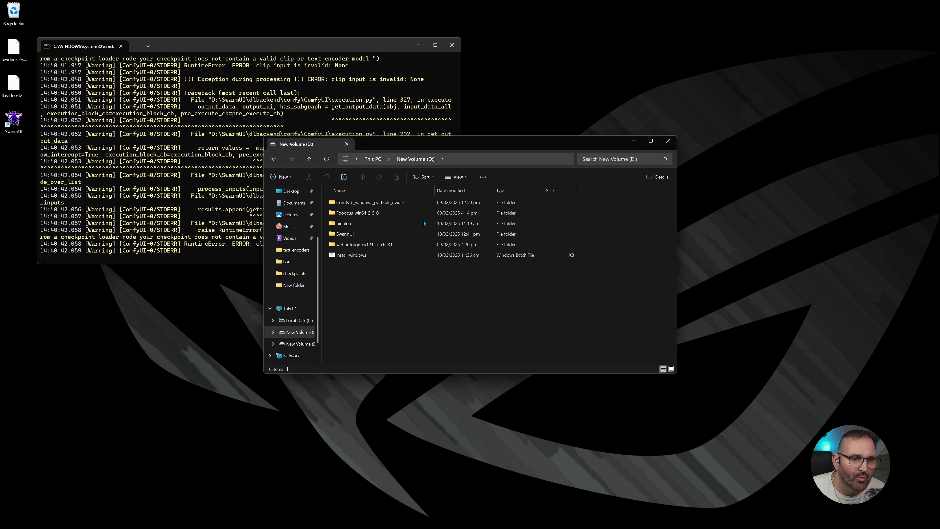
pyautogui.doubleClick(358, 231)
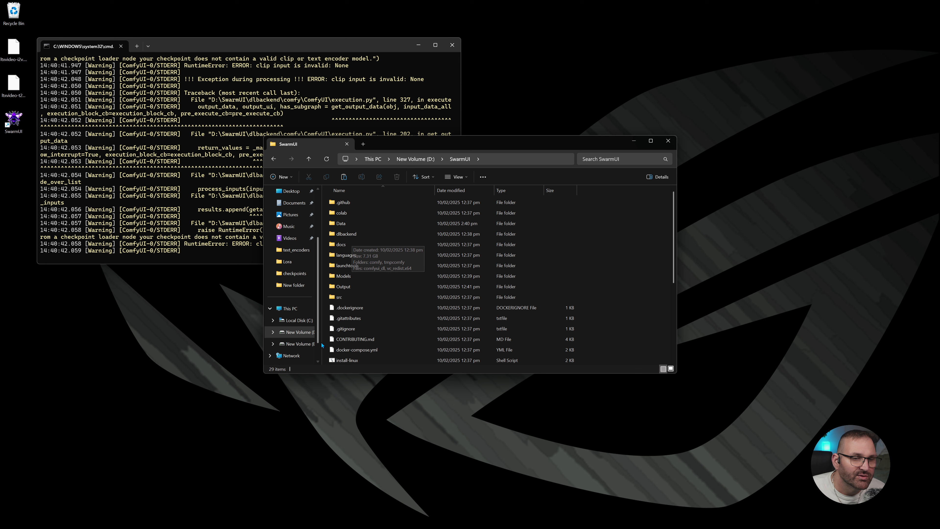
pyautogui.doubleClick(351, 276)
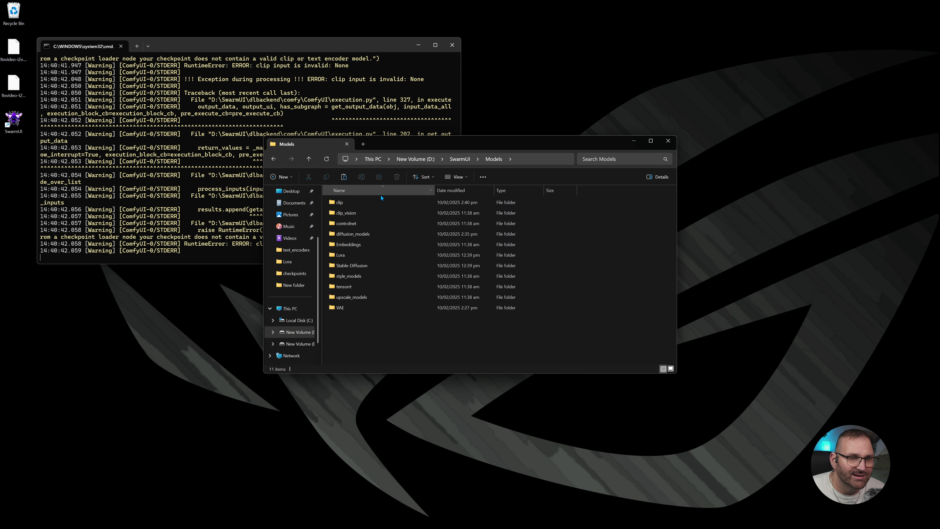
pyautogui.hotkey('alt', 'Up')
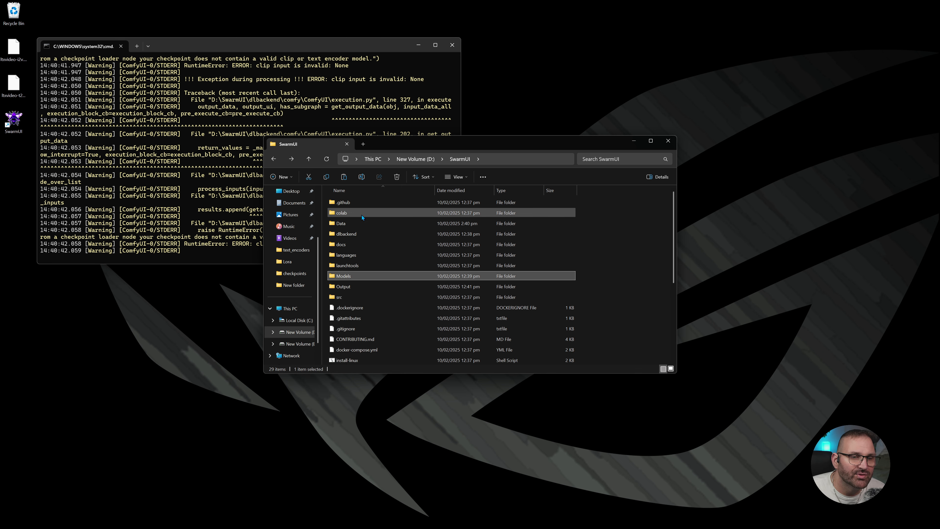
# - Open the ComfyUI backend's models folder inside SwarmUI's dlbackend\comfy folder and look at its subfolders
pyautogui.doubleClick(360, 235)
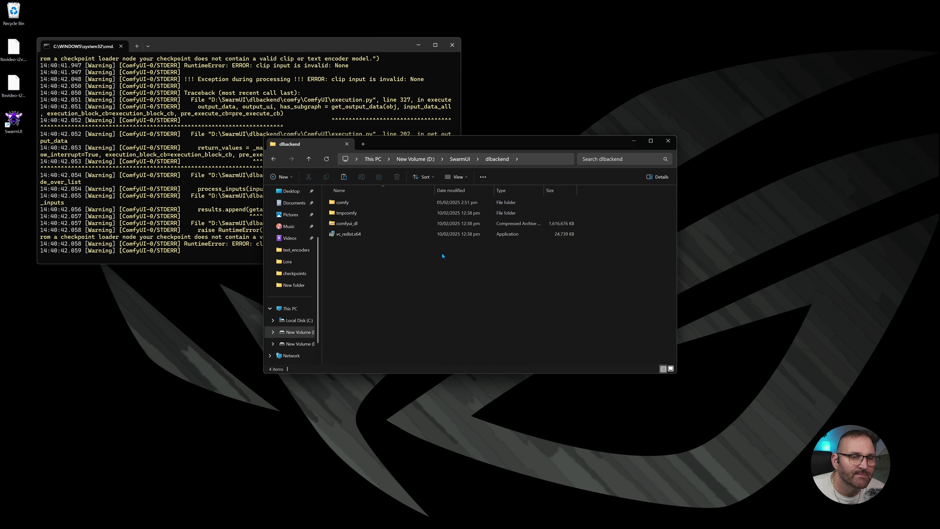
pyautogui.doubleClick(362, 203)
pyautogui.doubleClick(370, 204)
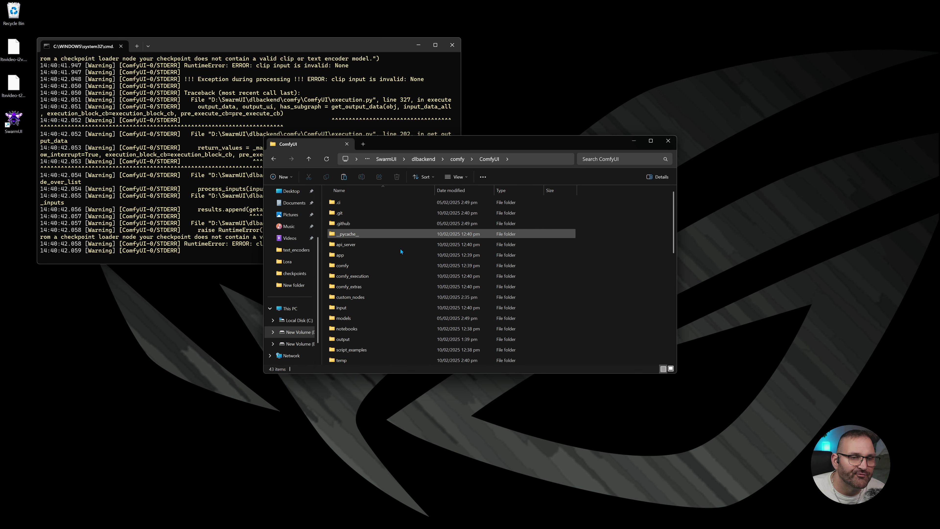
pyautogui.doubleClick(354, 319)
pyautogui.scroll(-1, 394, 328)
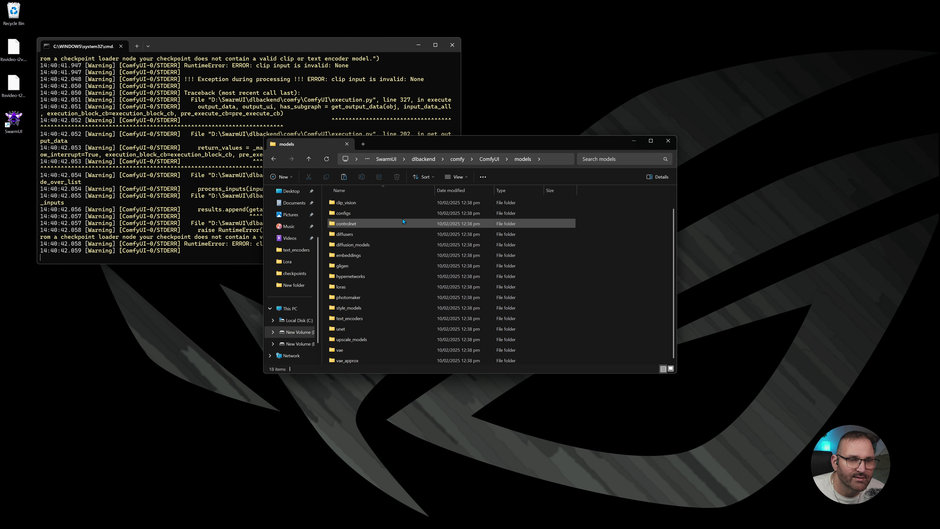
# - Check the contents of the backend's clip_vision, text_encoders and style_models folders, and return to drive D
pyautogui.click(380, 201)
pyautogui.doubleClick(379, 200)
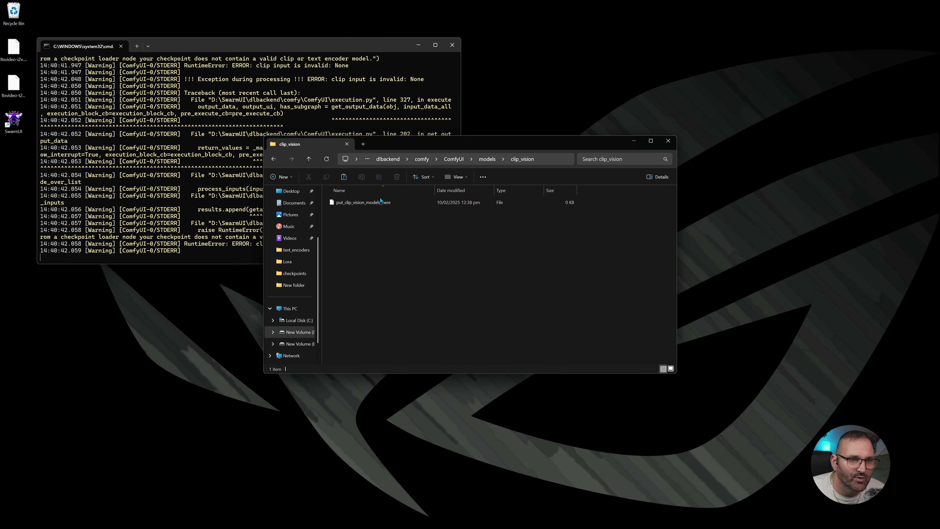
pyautogui.hotkey('alt', 'Left')
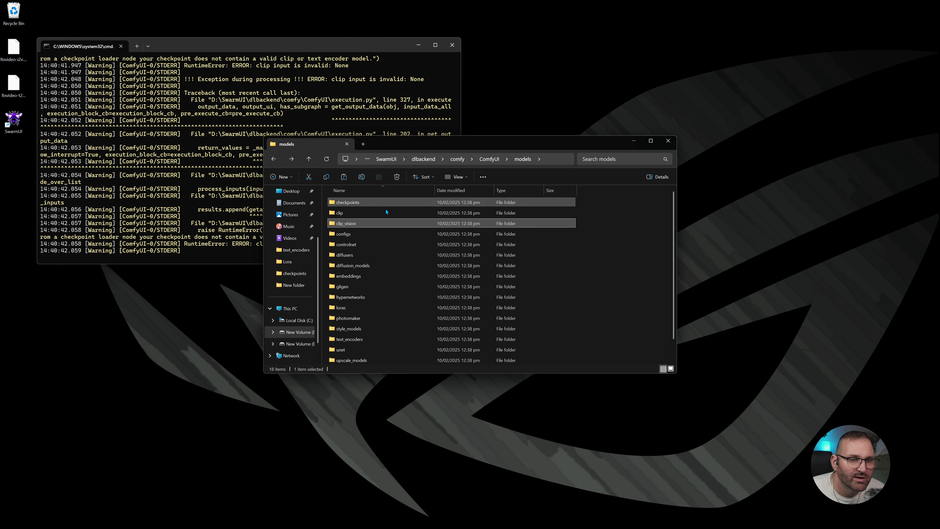
pyautogui.doubleClick(369, 340)
pyautogui.hotkey('alt', 'Left')
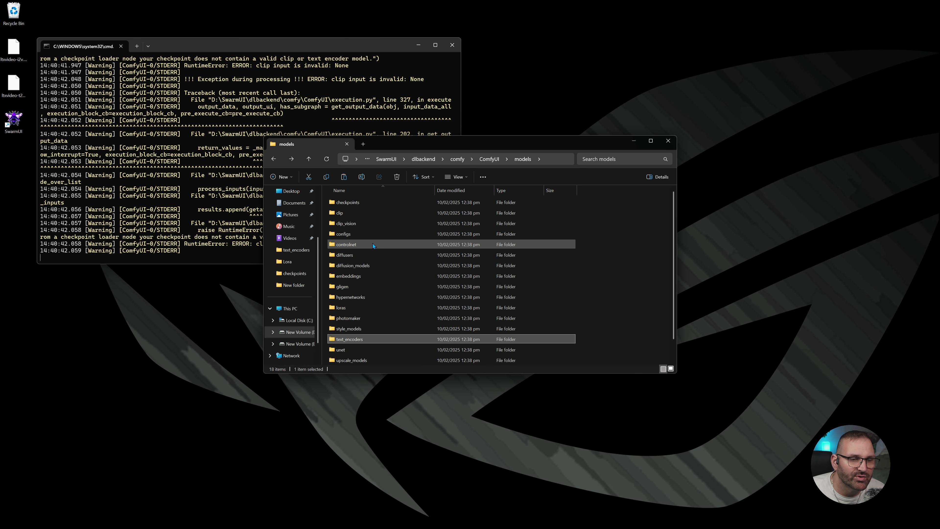
pyautogui.doubleClick(376, 329)
pyautogui.hotkey('alt', 'Left')
pyautogui.hotkey('alt', 'Left')
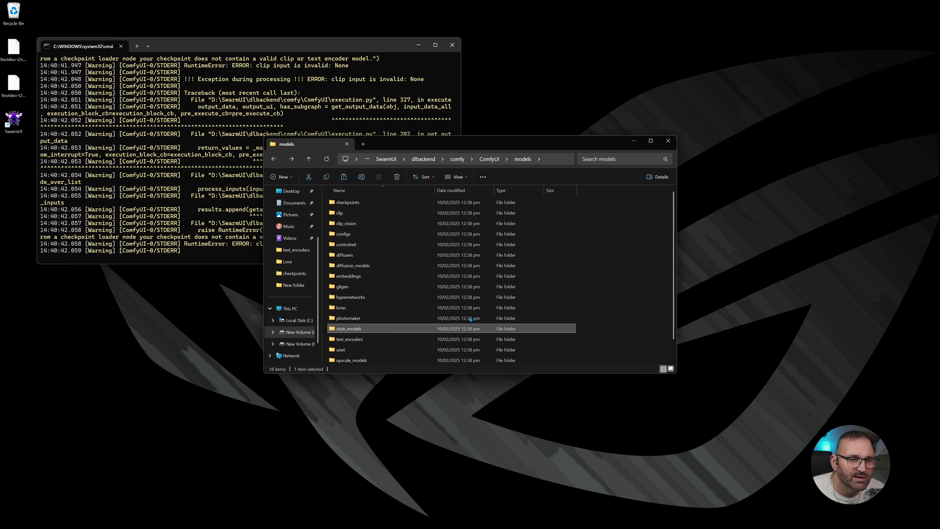
pyautogui.hotkey('alt', 'Left')
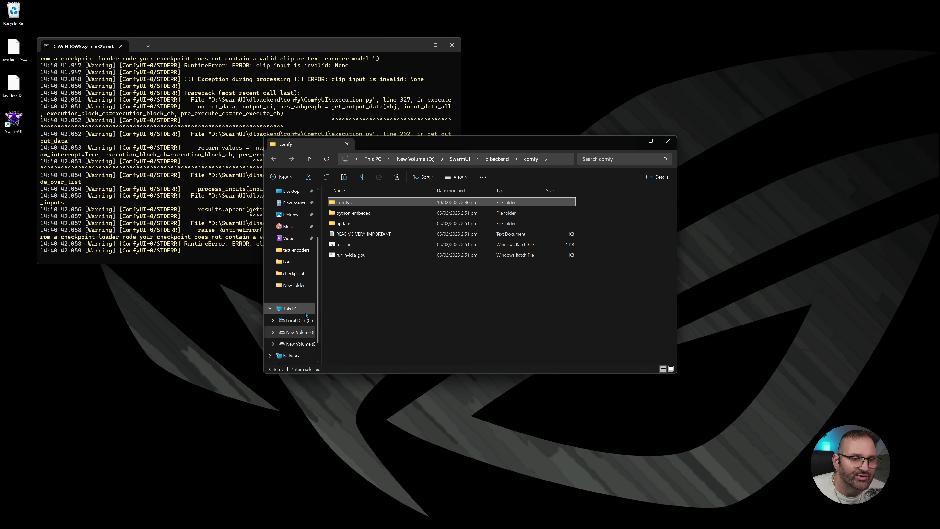
pyautogui.click(295, 311)
pyautogui.doubleClick(446, 212)
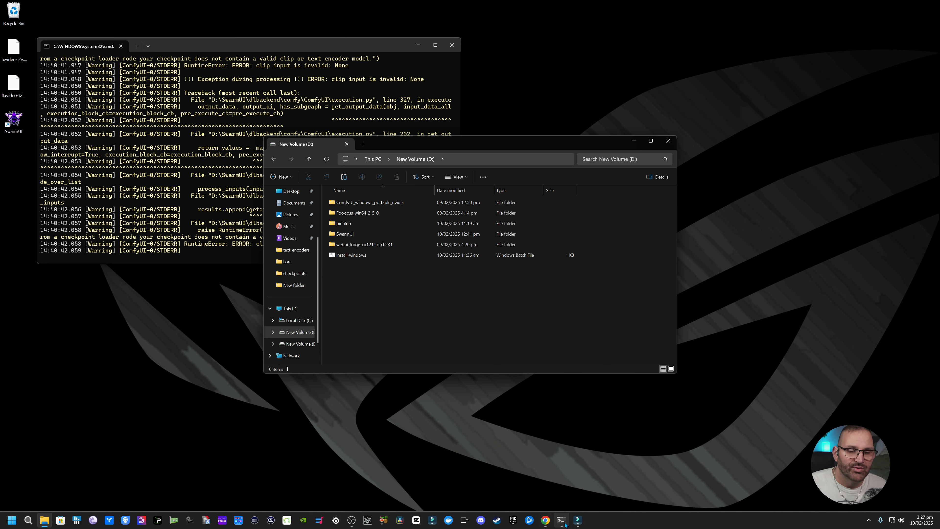
# - Switch to SwarmUI's Generate page in Chrome and look through its Models, VAEs, LoRAs, Embeddings, ControlNets and Wildcards lists
pyautogui.click(546, 521)
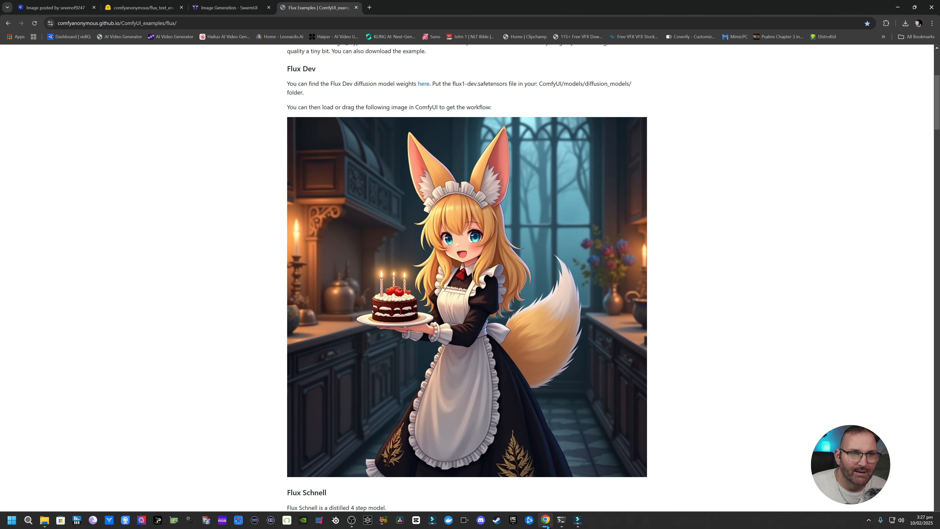
pyautogui.click(226, 8)
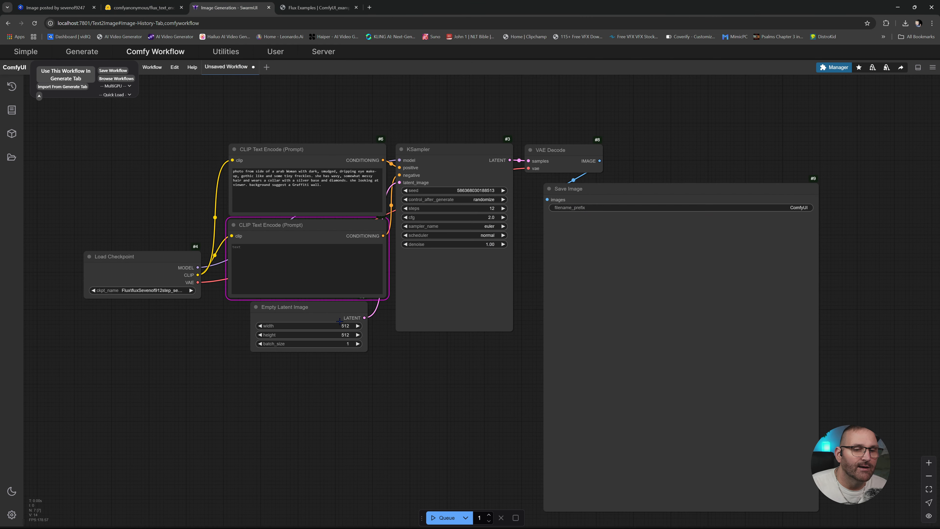
pyautogui.click(82, 52)
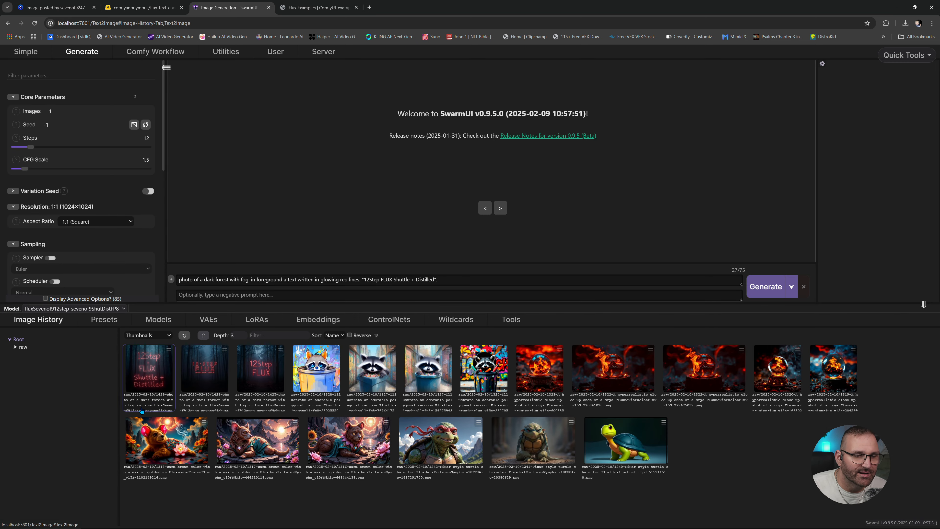
pyautogui.click(159, 320)
pyautogui.click(207, 321)
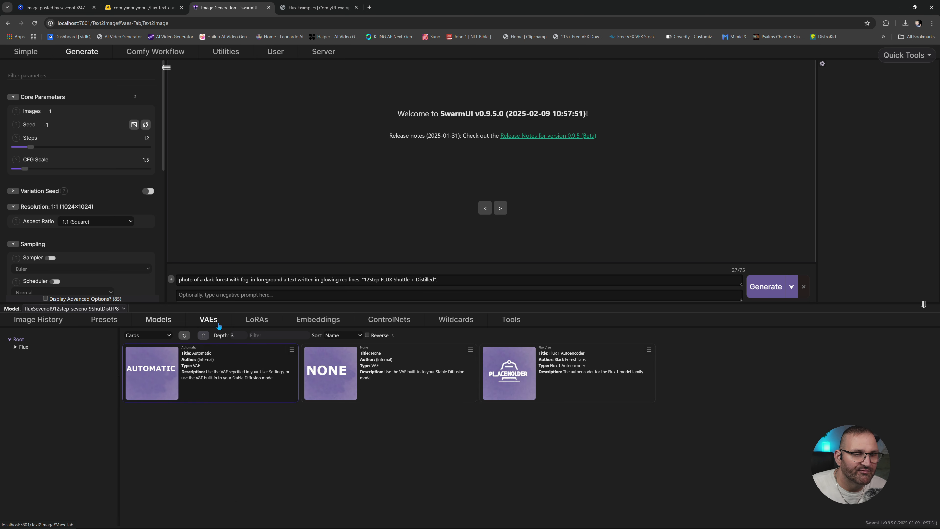
pyautogui.click(254, 323)
pyautogui.click(311, 324)
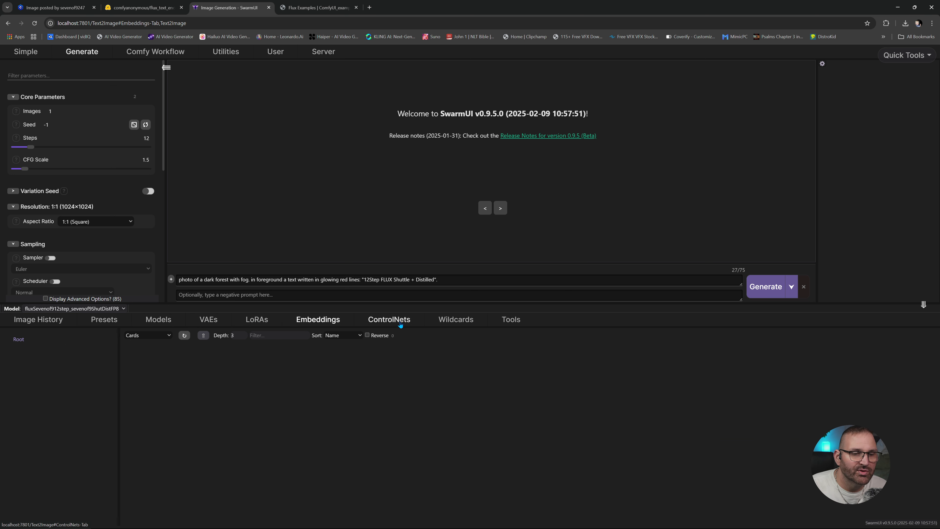
pyautogui.click(403, 323)
pyautogui.click(456, 321)
pyautogui.click(389, 320)
pyautogui.click(317, 320)
pyautogui.click(257, 320)
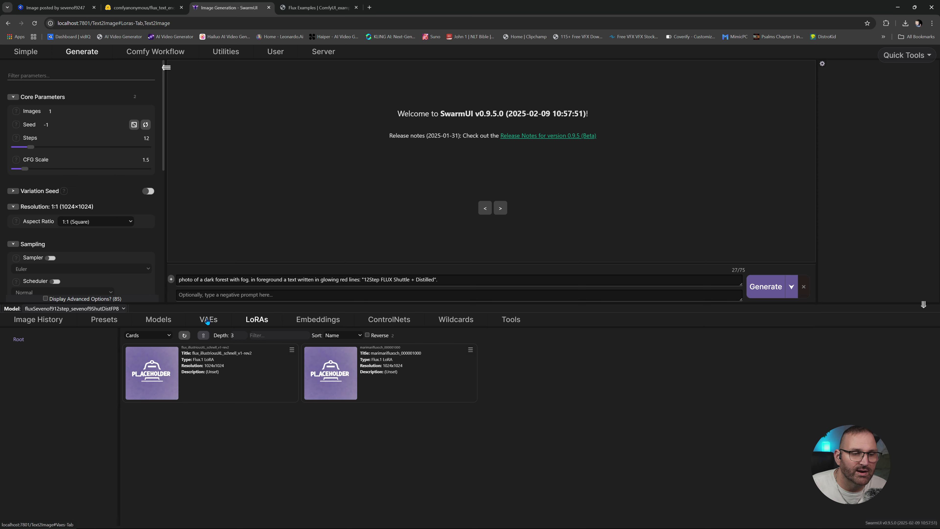
pyautogui.click(209, 320)
pyautogui.click(161, 319)
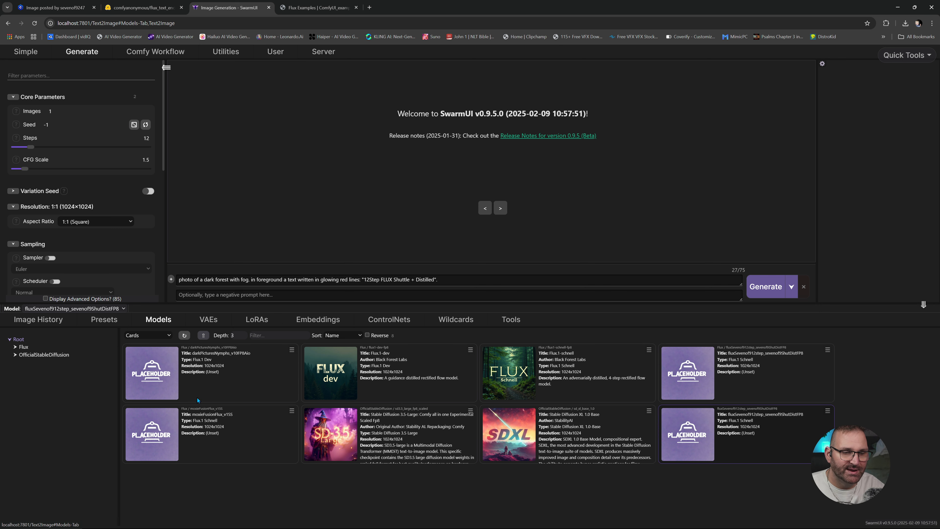
# - Revisit the Civitai models page, the Flux examples page and SwarmUI's model list, and minimize the browser
pyautogui.click(27, 8)
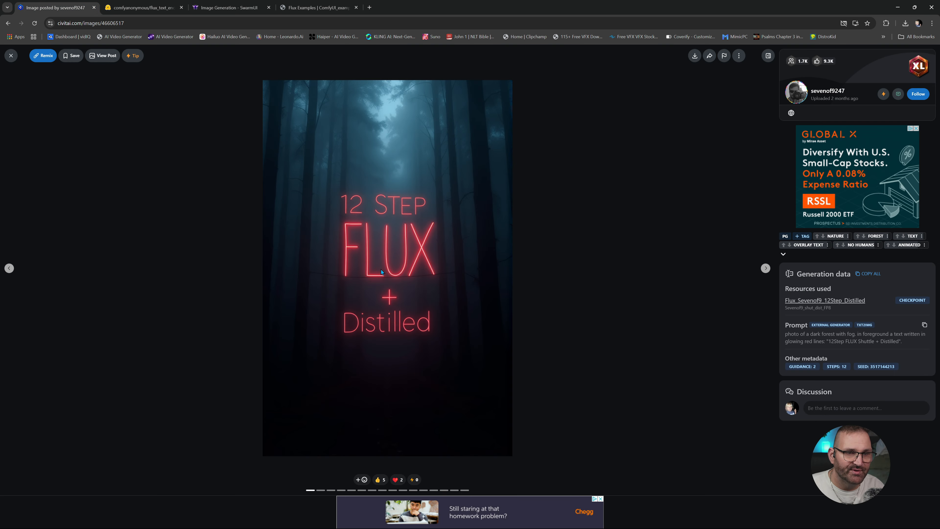
pyautogui.hotkey('alt', 'Left')
pyautogui.hotkey('alt', 'Left')
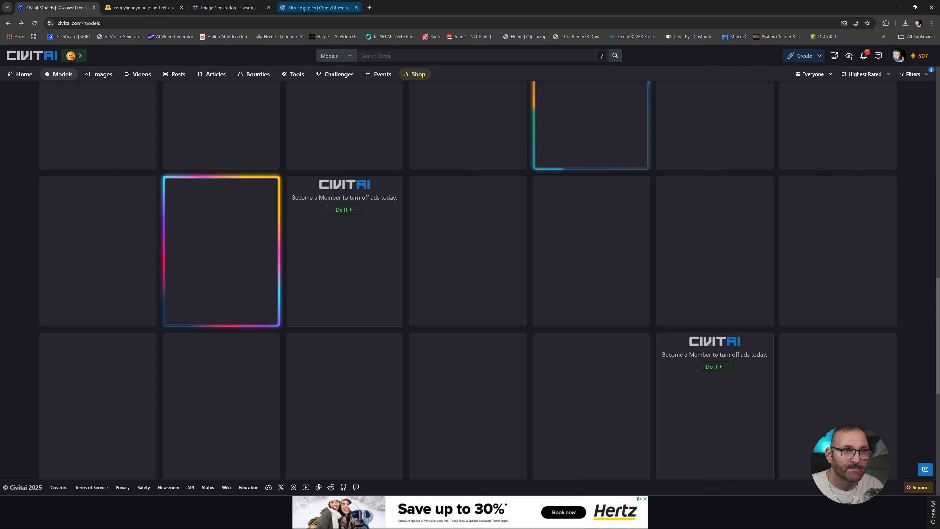
pyautogui.click(303, 8)
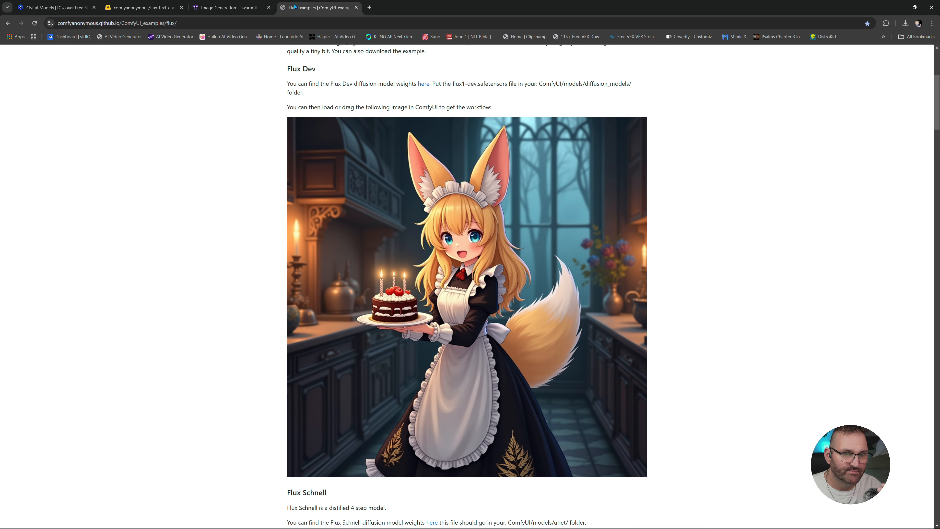
pyautogui.click(221, 7)
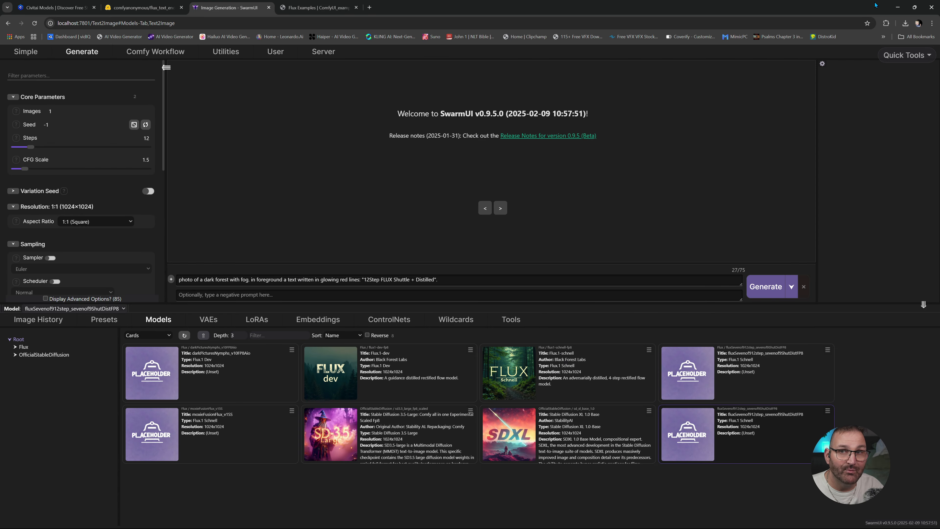
pyautogui.click(897, 7)
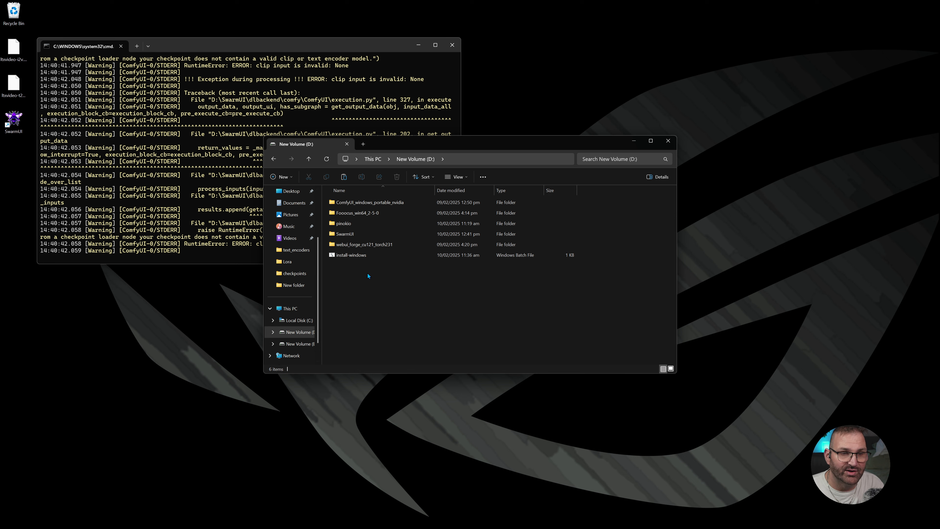
# - Open the models folder of the portable ComfyUI installation under ComfyUI_windows_portable_nvidia on drive D
pyautogui.doubleClick(371, 204)
pyautogui.doubleClick(371, 204)
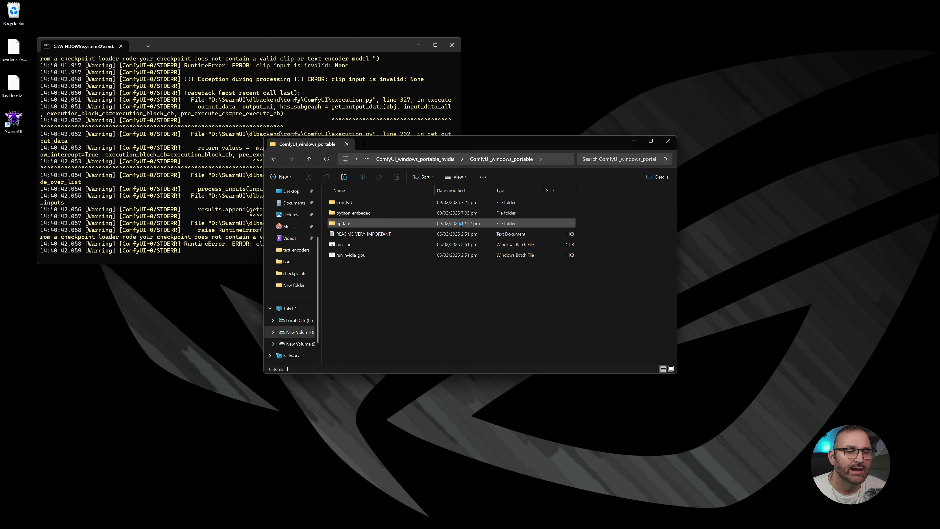
pyautogui.doubleClick(361, 203)
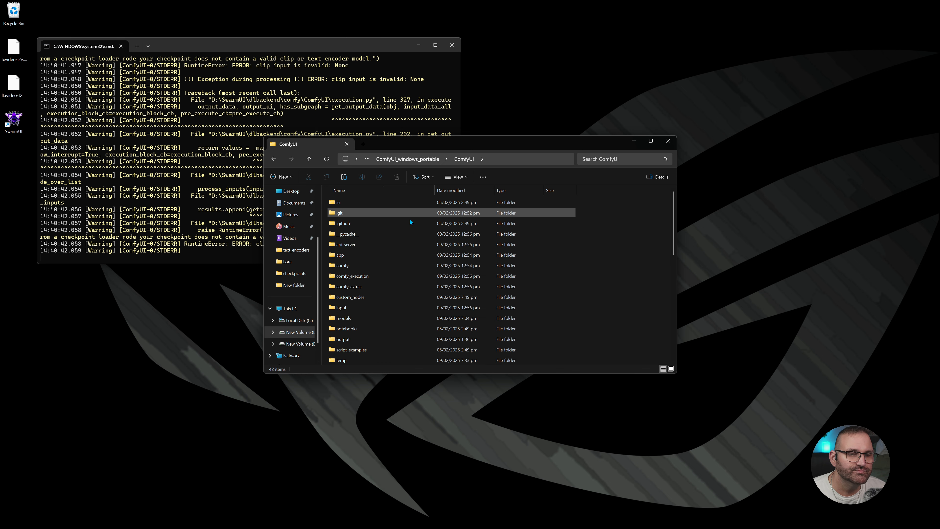
pyautogui.doubleClick(354, 318)
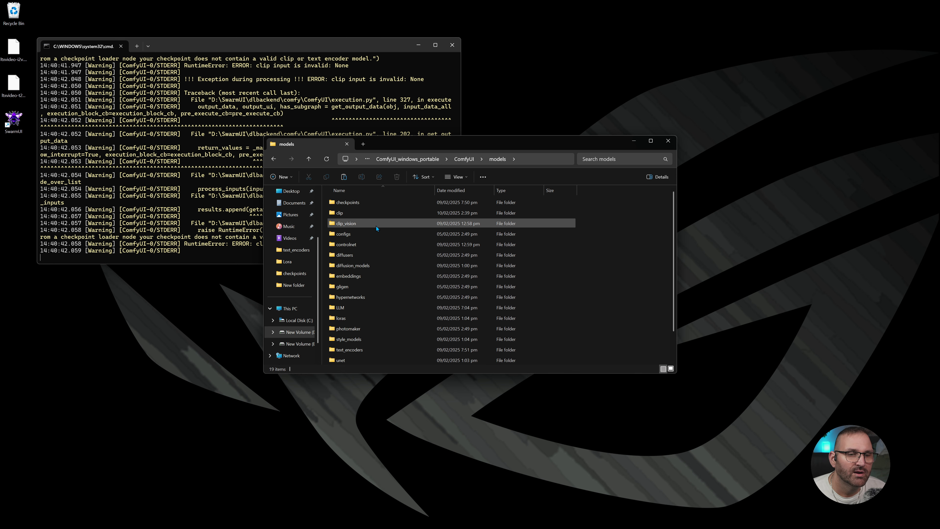
pyautogui.scroll(-1, 376, 227)
pyautogui.moveTo(325, 365); pyautogui.dragTo(440, 192)
pyautogui.hotkey('ctrl', 'c')
pyautogui.hotkey('ctrl', 'v')
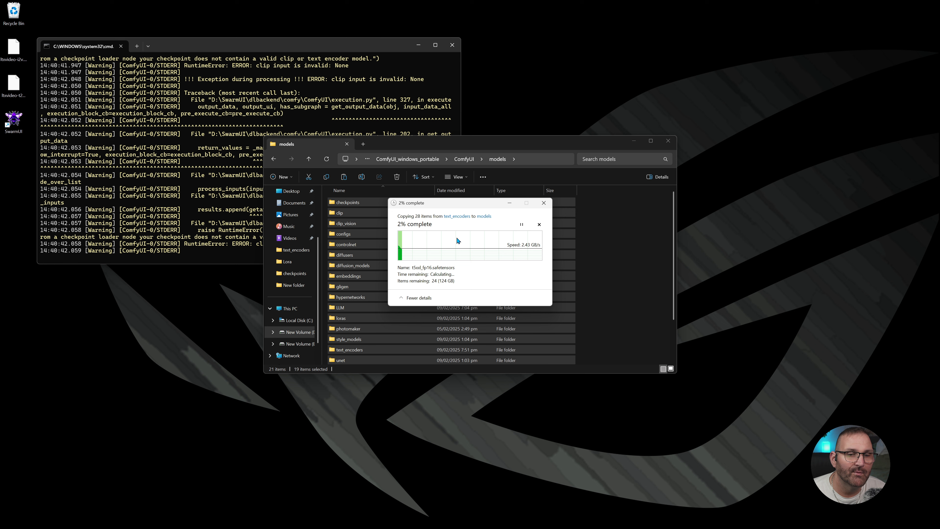
pyautogui.click(540, 226)
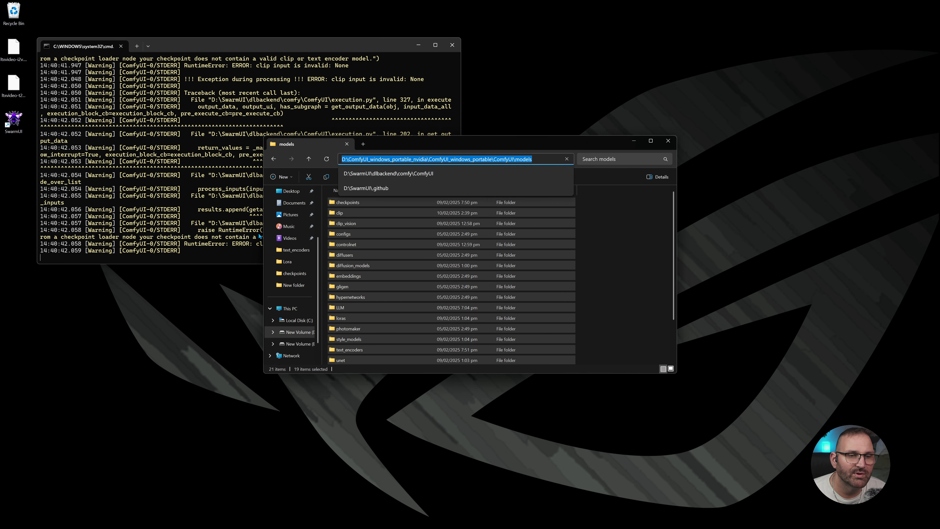
pyautogui.click(615, 262)
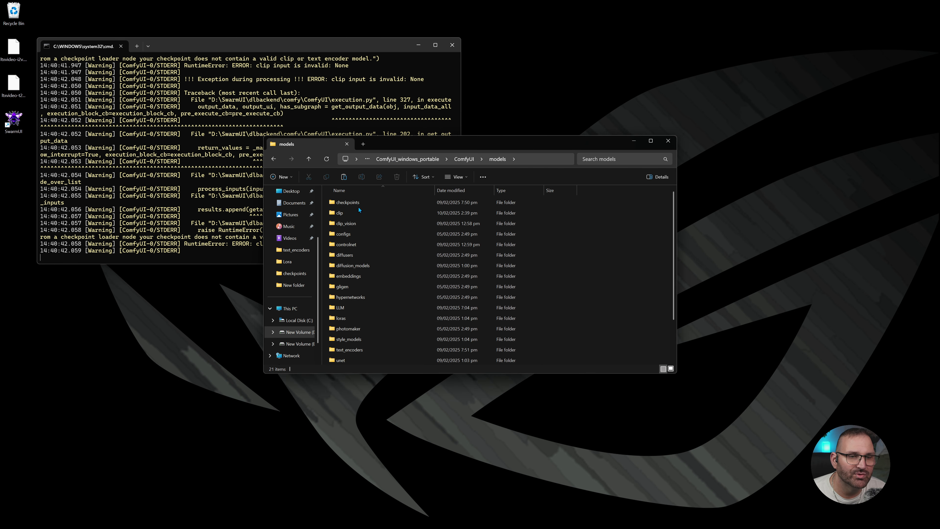
# - Copy all folders in the portable ComfyUI's models folder
pyautogui.scroll(-2, 355, 322)
pyautogui.moveTo(326, 366); pyautogui.dragTo(407, 190)
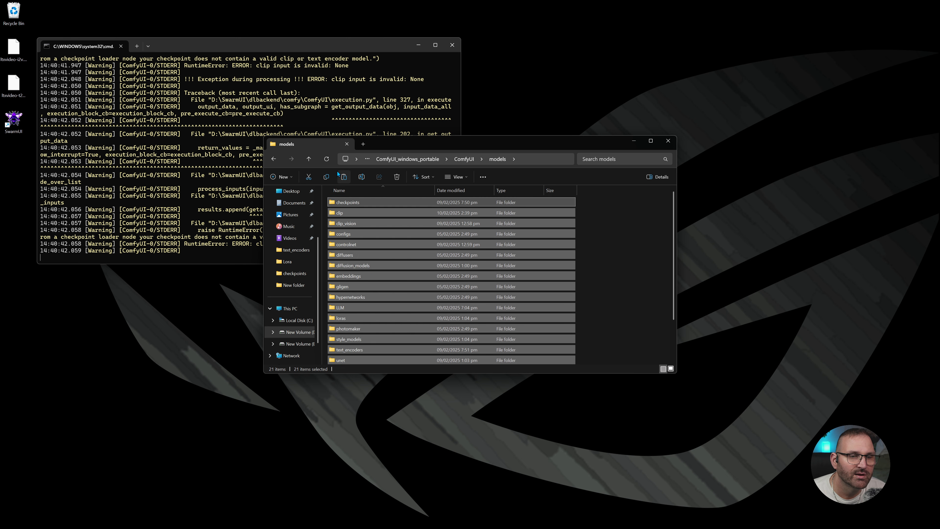
pyautogui.click(326, 177)
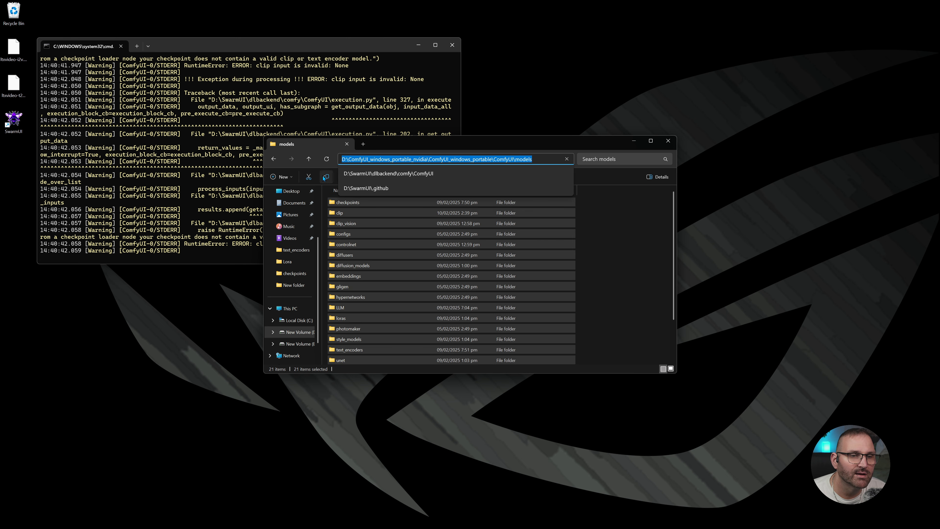
# - Paste the copied folders into D:\SwarmUI\dlbackend\comfy\ComfyUI\models
pyautogui.click(288, 310)
pyautogui.doubleClick(447, 209)
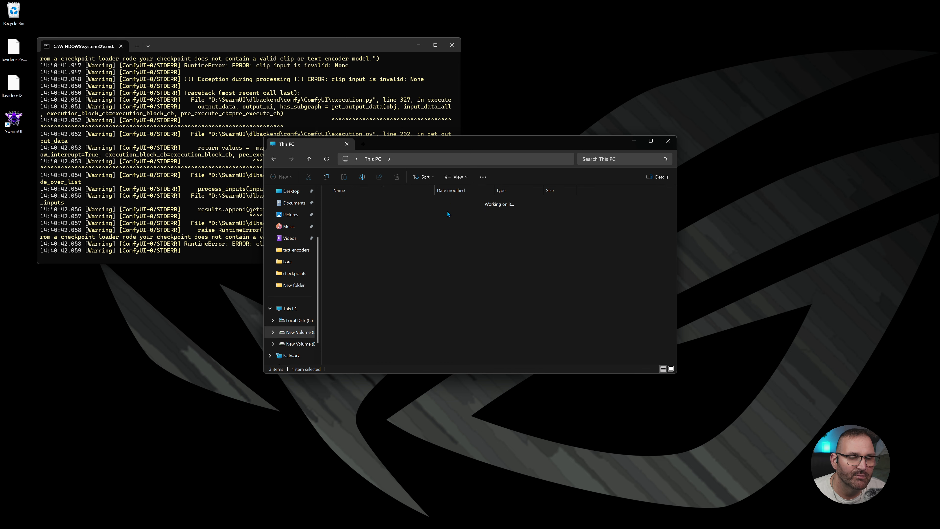
pyautogui.doubleClick(354, 233)
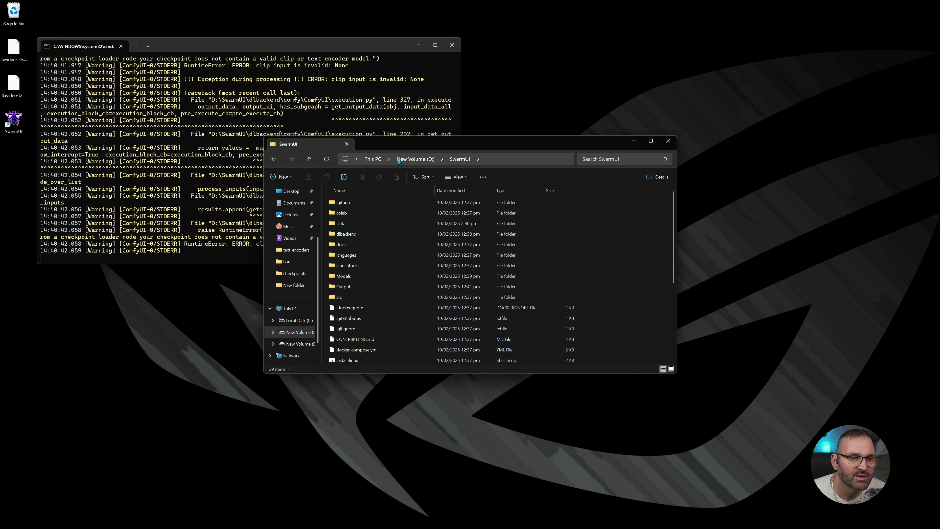
pyautogui.doubleClick(354, 234)
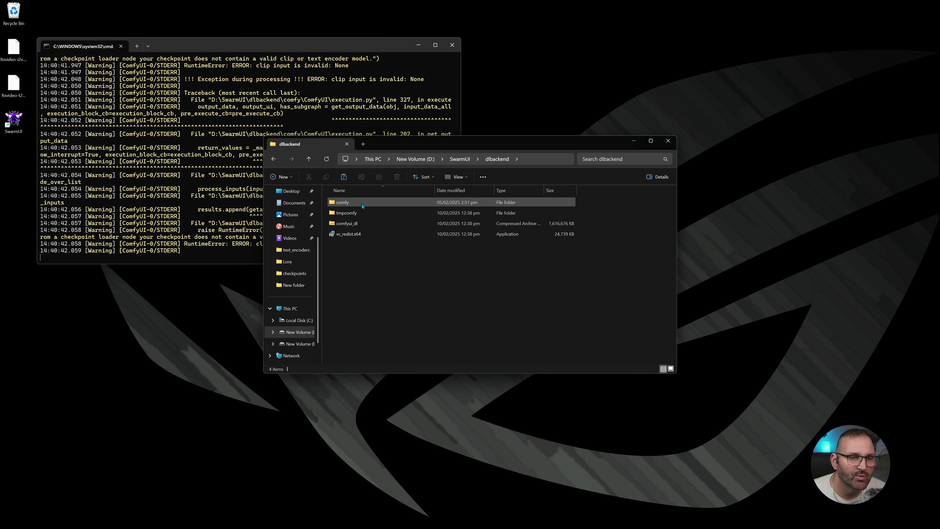
pyautogui.doubleClick(363, 203)
pyautogui.doubleClick(355, 204)
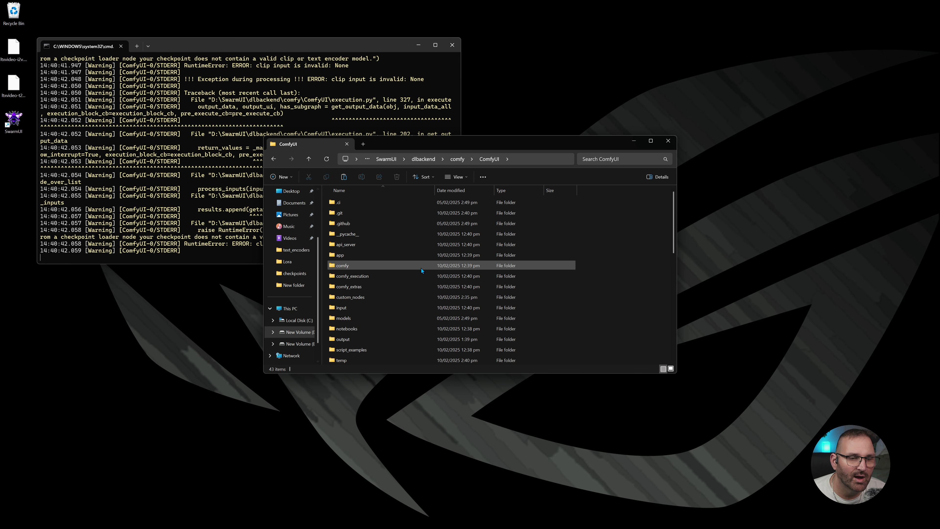
pyautogui.doubleClick(343, 318)
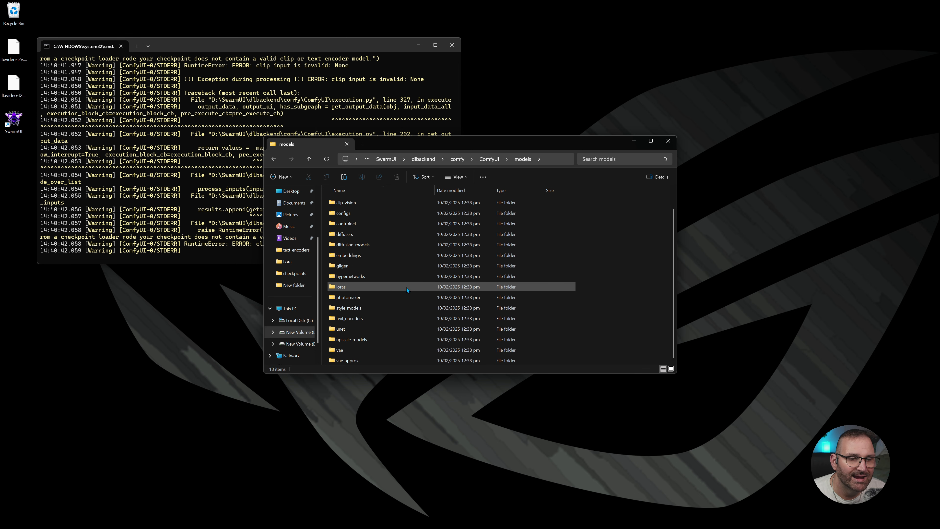
pyautogui.rightClick(569, 270)
pyautogui.click(579, 277)
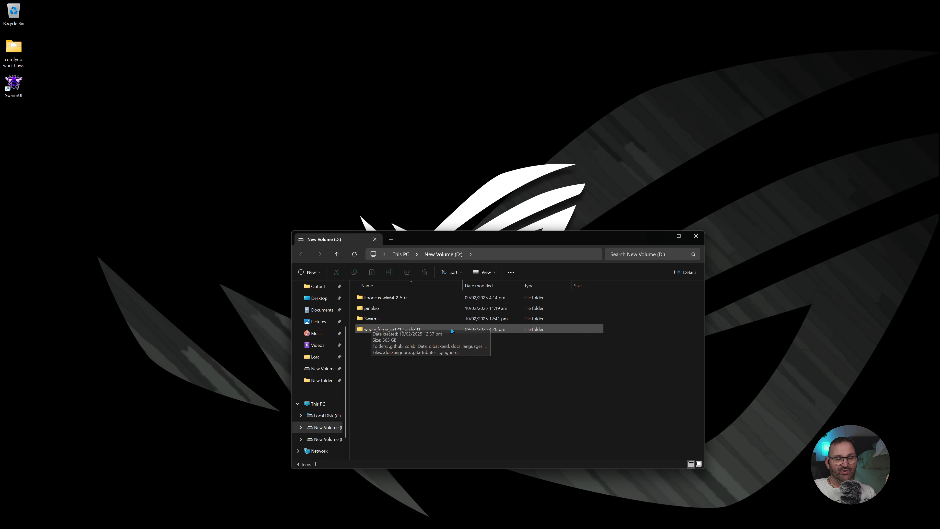
# - Close File Explorer and launch SwarmUI from the desktop
pyautogui.click(695, 236)
pyautogui.doubleClick(13, 83)
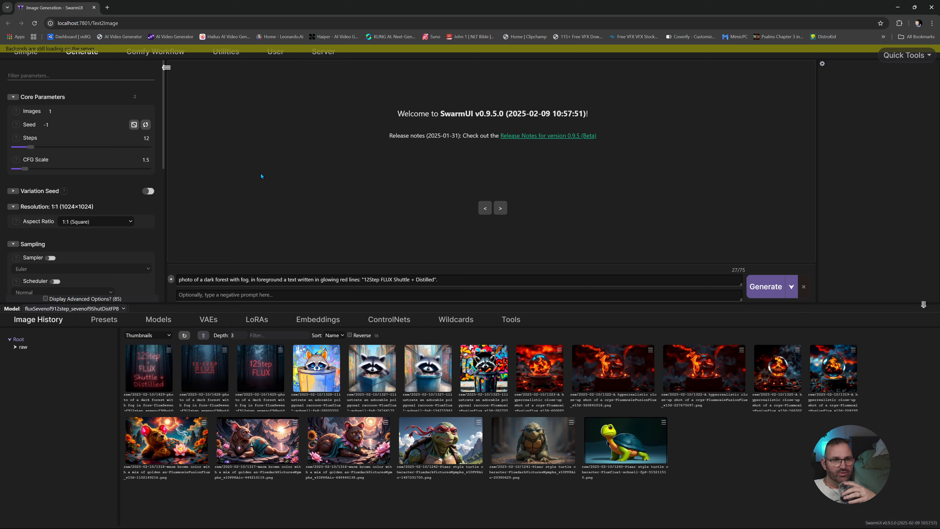
# - Look through SwarmUI's Models, VAEs, LoRAs and Embeddings lists and the checkpoints offered by the workflow's Load Checkpoint node
pyautogui.click(158, 319)
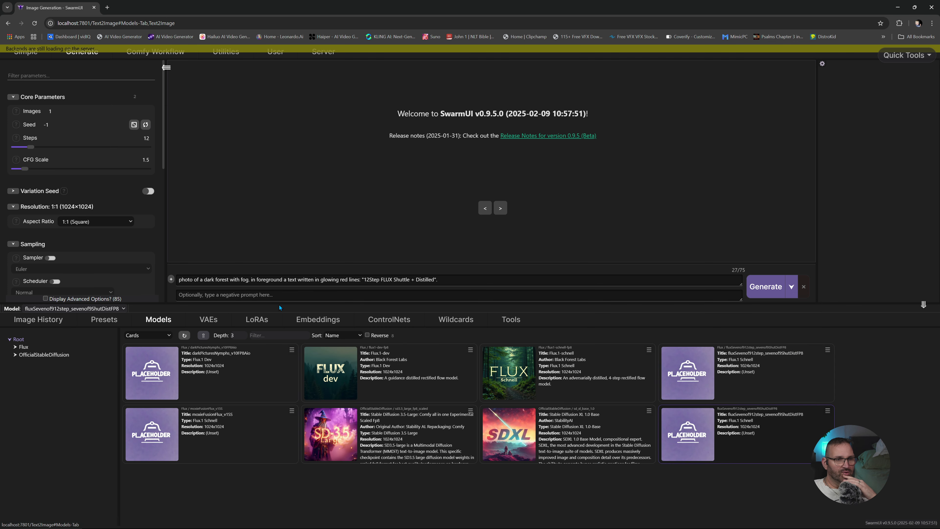
pyautogui.click(209, 320)
pyautogui.click(257, 320)
pyautogui.click(318, 320)
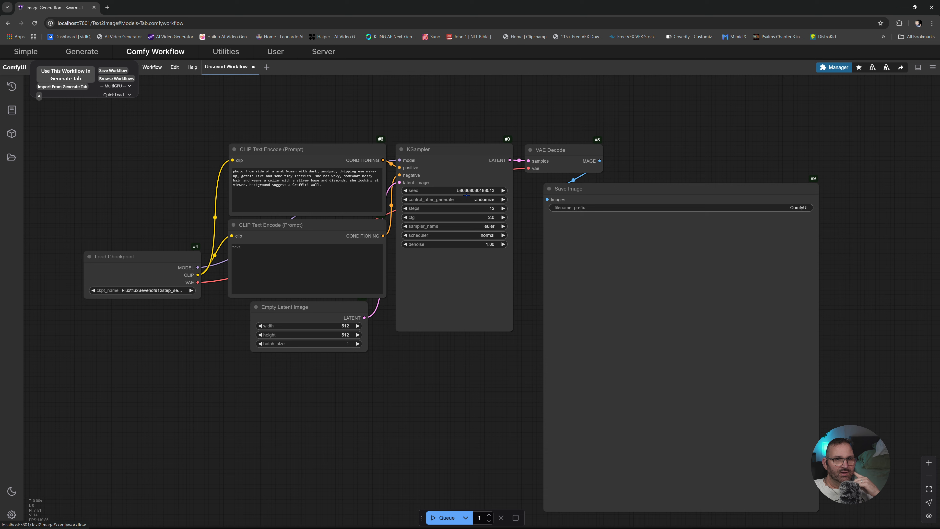
pyautogui.click(133, 290)
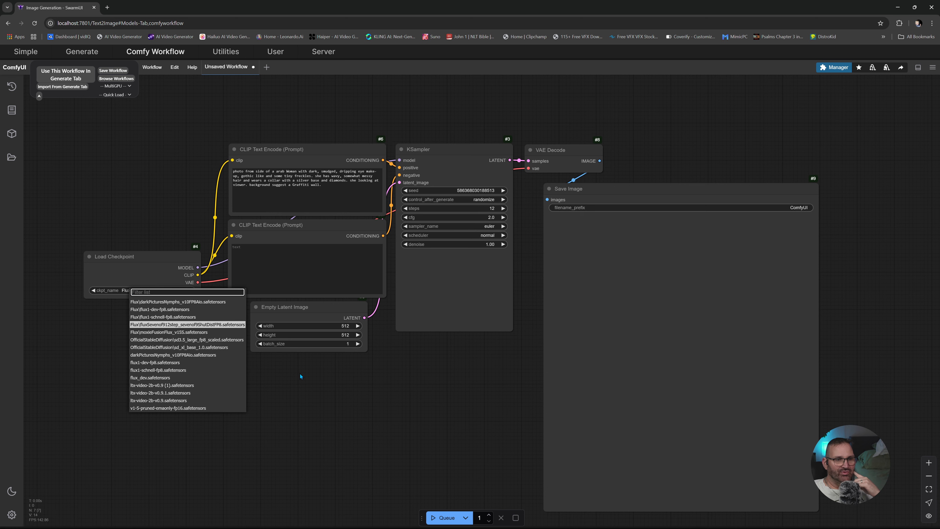
# - Open the green diver image of Civitai's Neurocore Anime Ghost Reaper LoRA and copy its full prompt without the LoRA tag
pyautogui.hotkey('ctrl', 't')
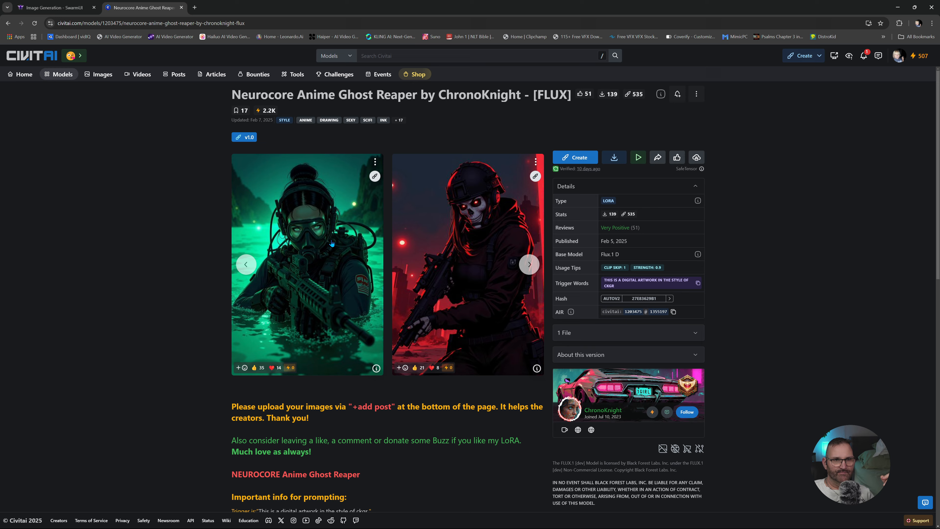
pyautogui.click(315, 265)
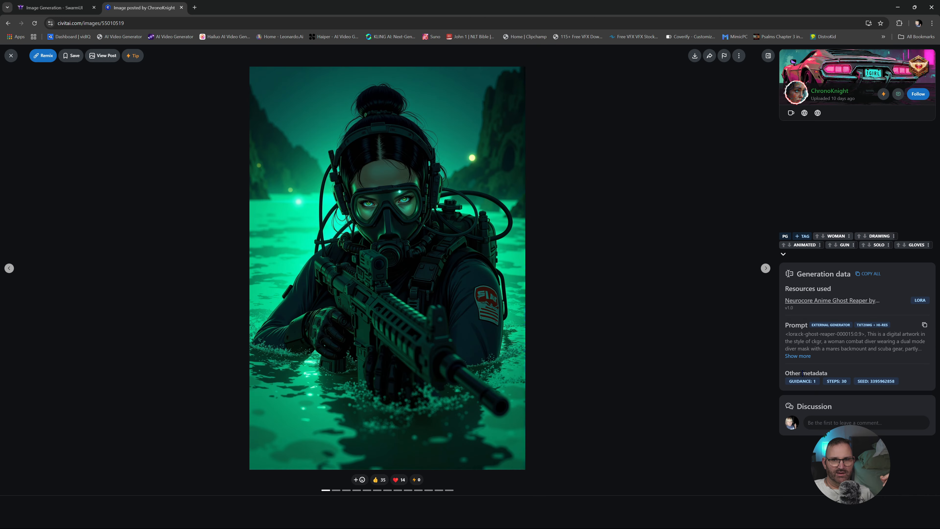
pyautogui.click(798, 356)
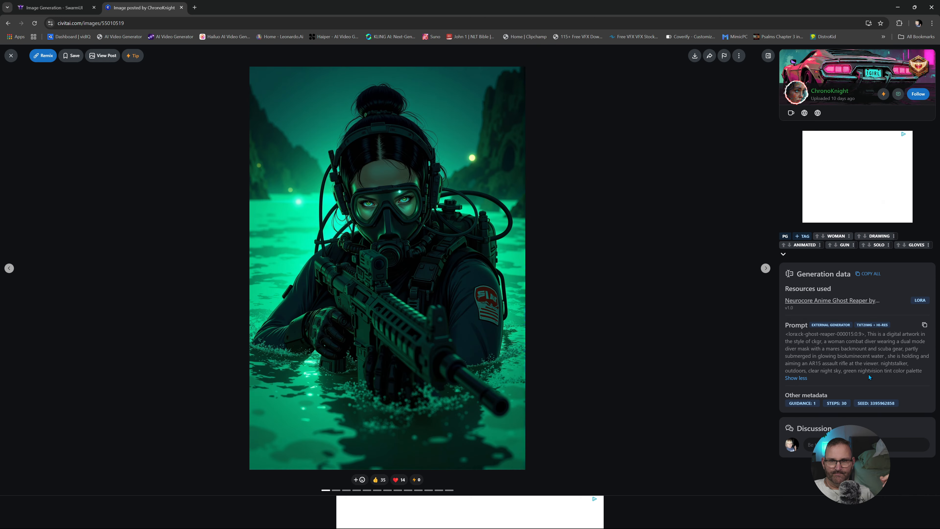
pyautogui.moveTo(932, 375); pyautogui.dragTo(866, 336)
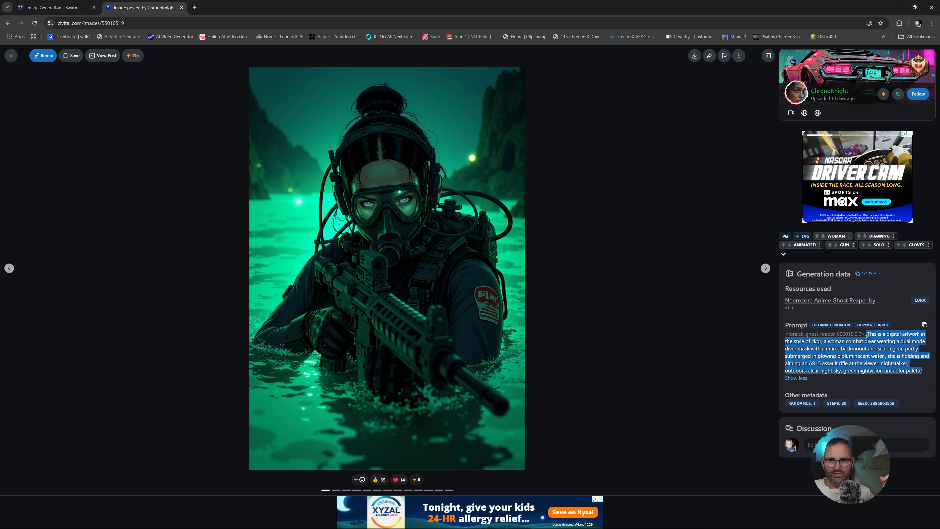
pyautogui.rightClick(888, 340)
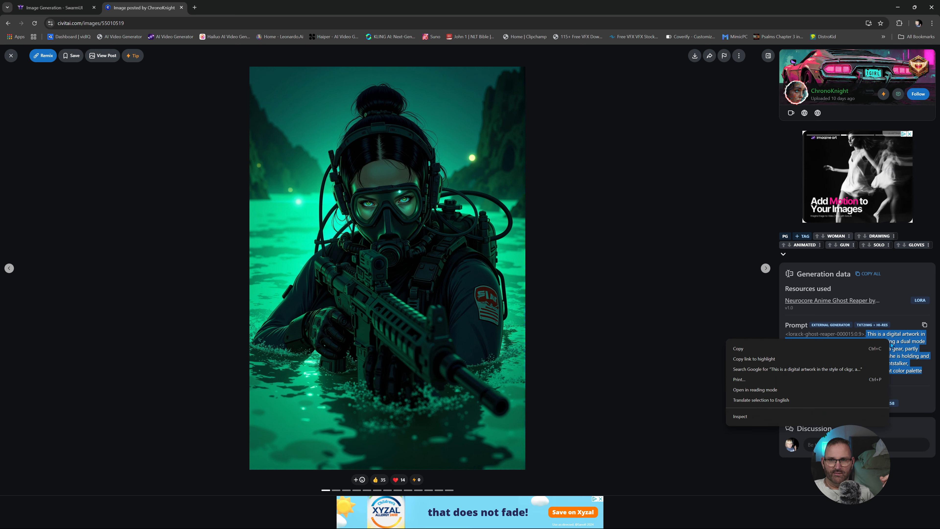
pyautogui.click(853, 352)
# - Replace the positive prompt in the Comfy workflow with the copied diver prompt, generate the image and inspect it up close
pyautogui.hotkey('ctrl', 'Tab')
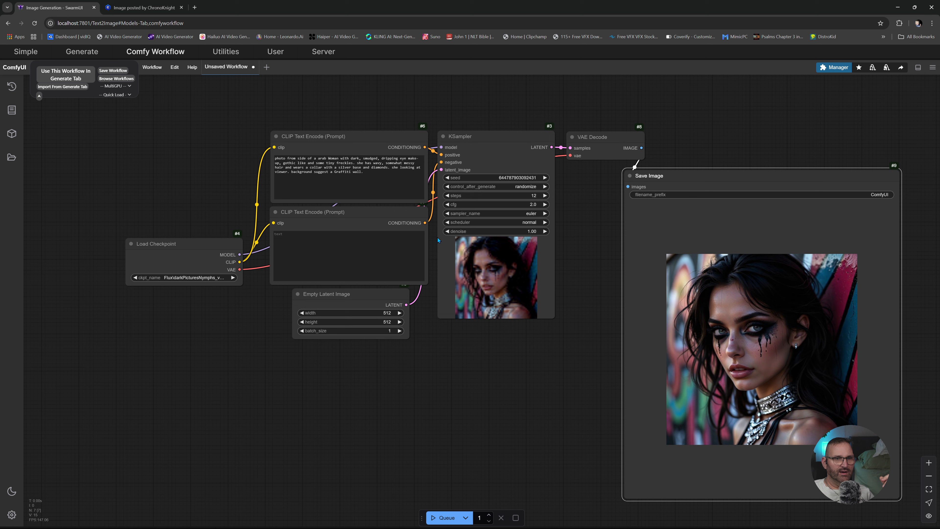
pyautogui.tripleClick(370, 172)
pyautogui.rightClick(296, 157)
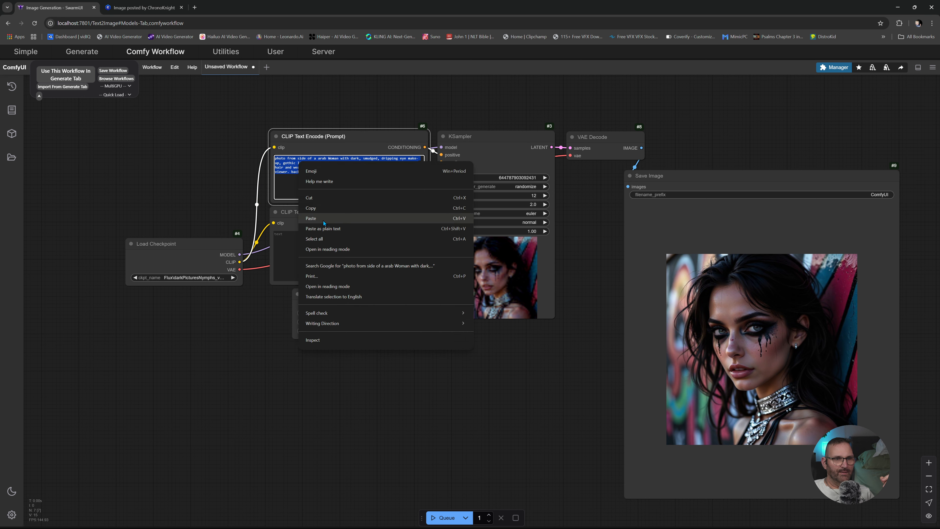
pyautogui.click(331, 221)
pyautogui.click(444, 517)
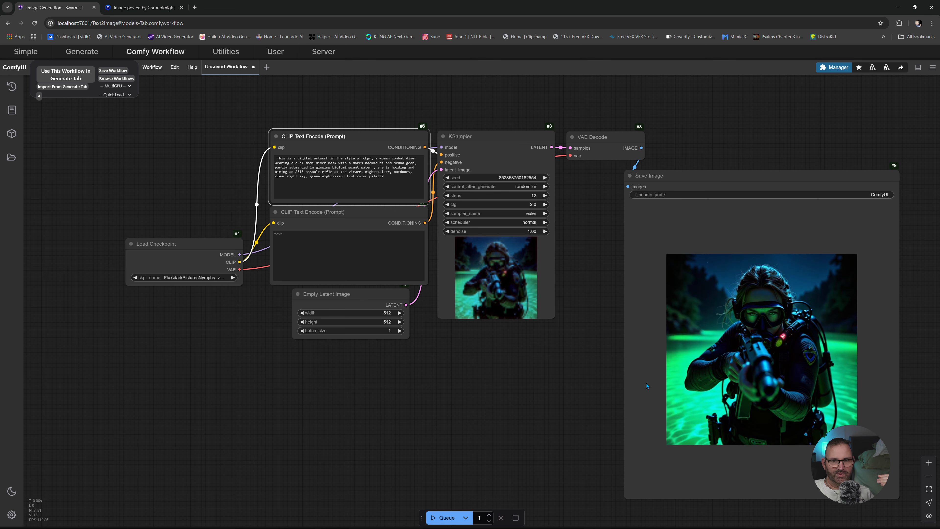
pyautogui.scroll(10, 647, 383)
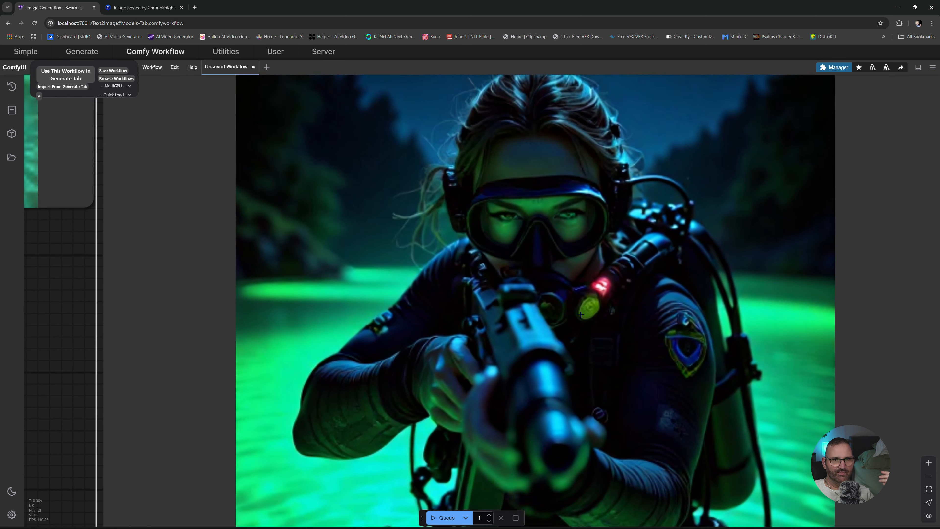
pyautogui.scroll(-5, 581, 314)
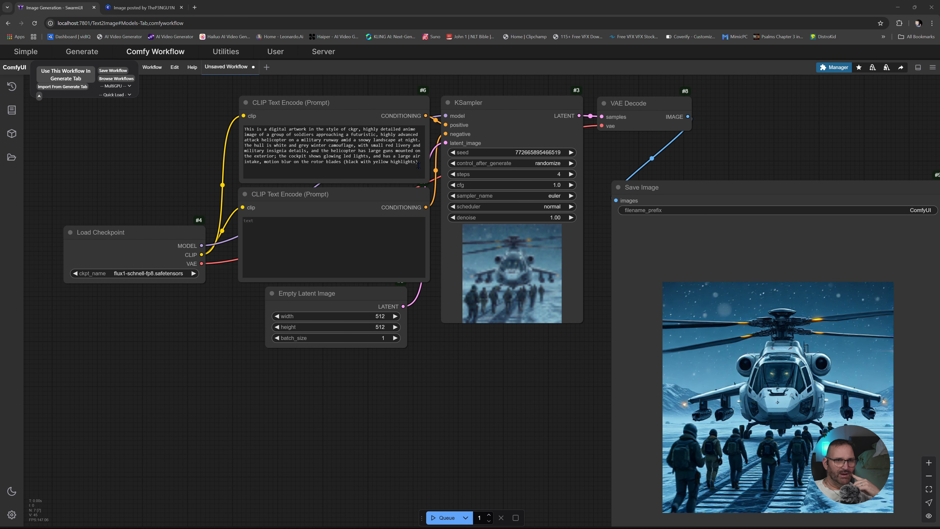
# - Replace the helicopter prompt with the copied Civitai prompt for an insect-like creature on human skin and generate the image
pyautogui.moveTo(421, 163); pyautogui.dragTo(232, 129)
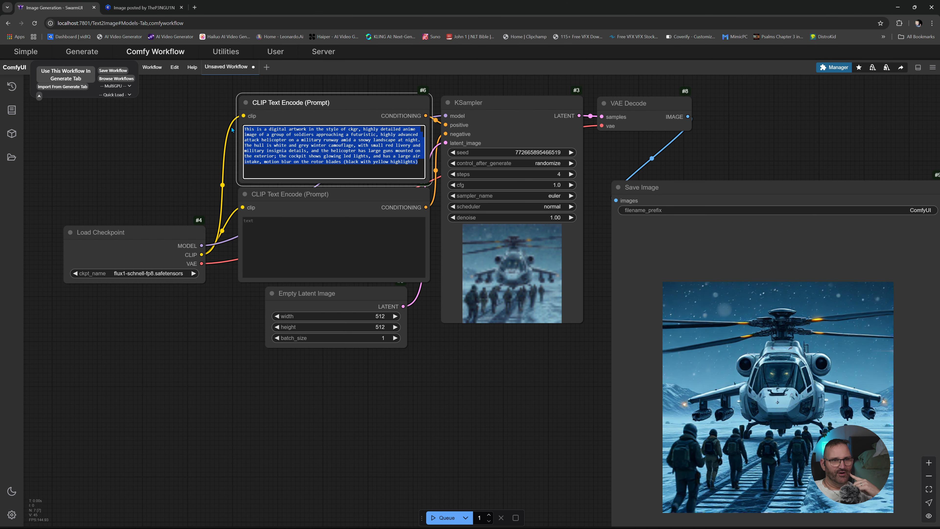
pyautogui.rightClick(279, 126)
pyautogui.click(311, 192)
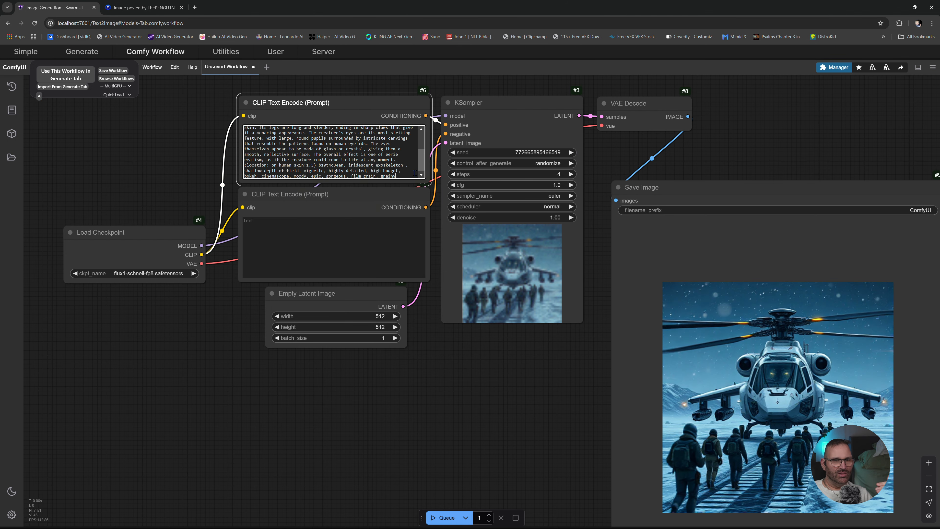
pyautogui.click(455, 518)
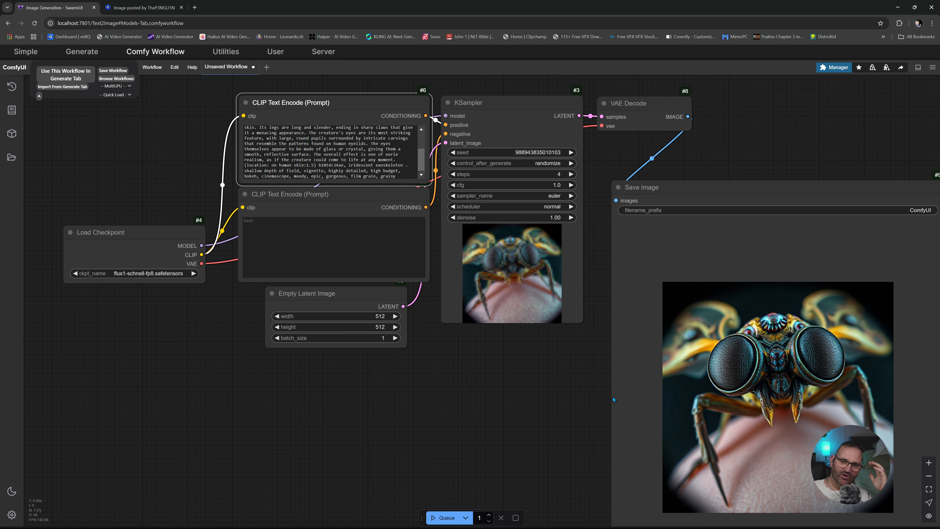
# - Examine the generated insect image up close and compare it with the original picture on Civitai
pyautogui.scroll(10, 766, 411)
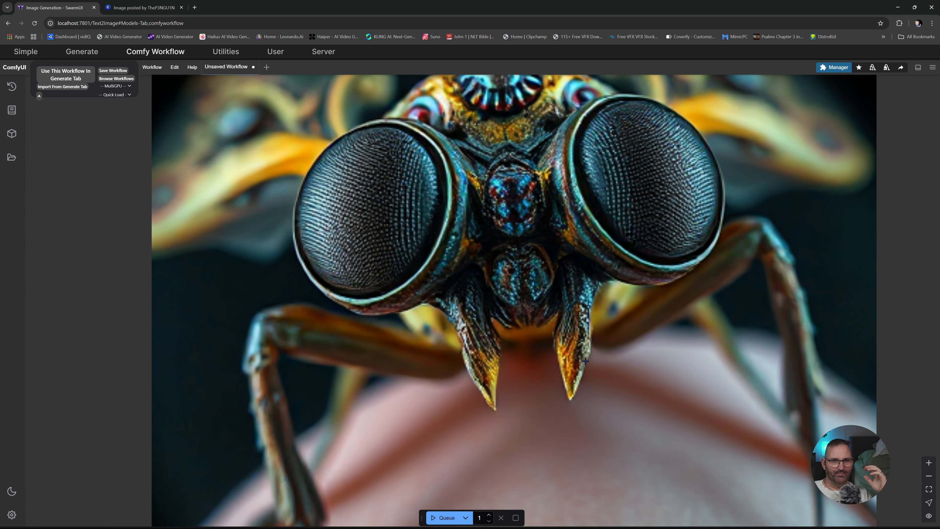
pyautogui.scroll(-10, 546, 236)
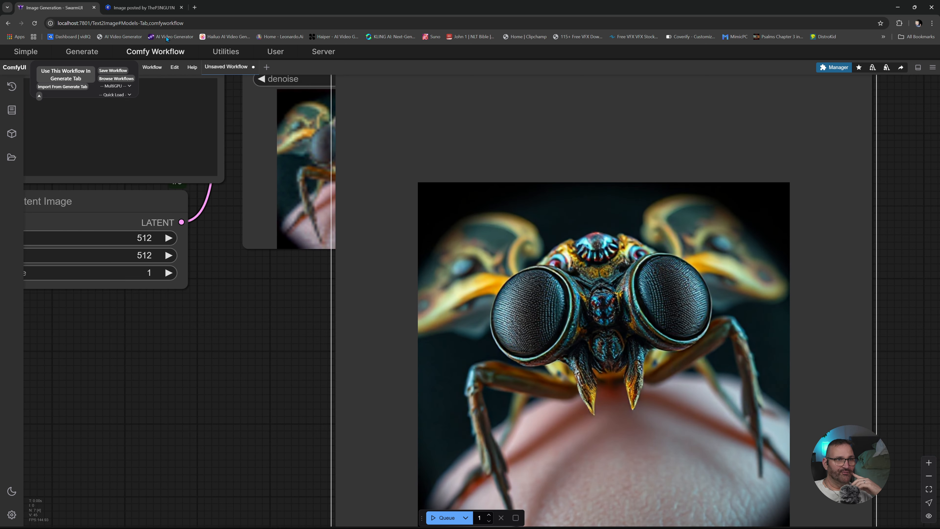
pyautogui.click(143, 8)
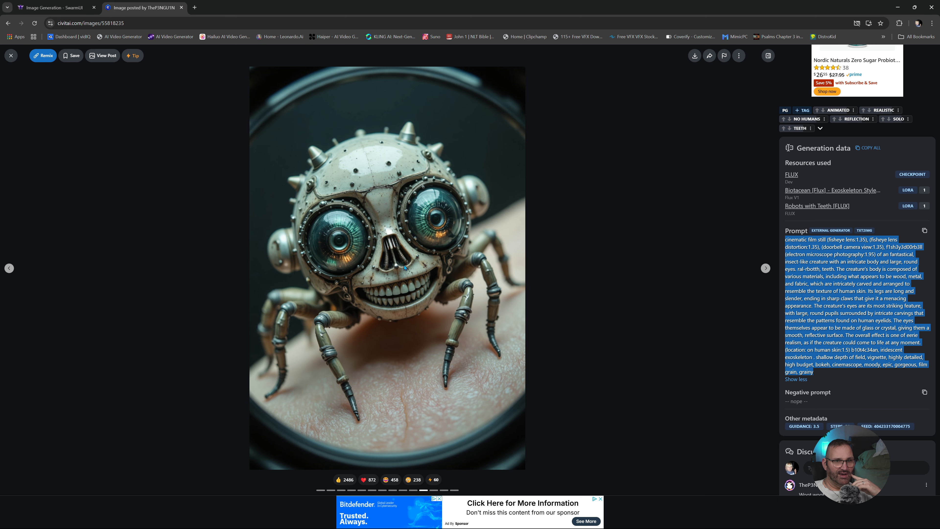
pyautogui.click(63, 9)
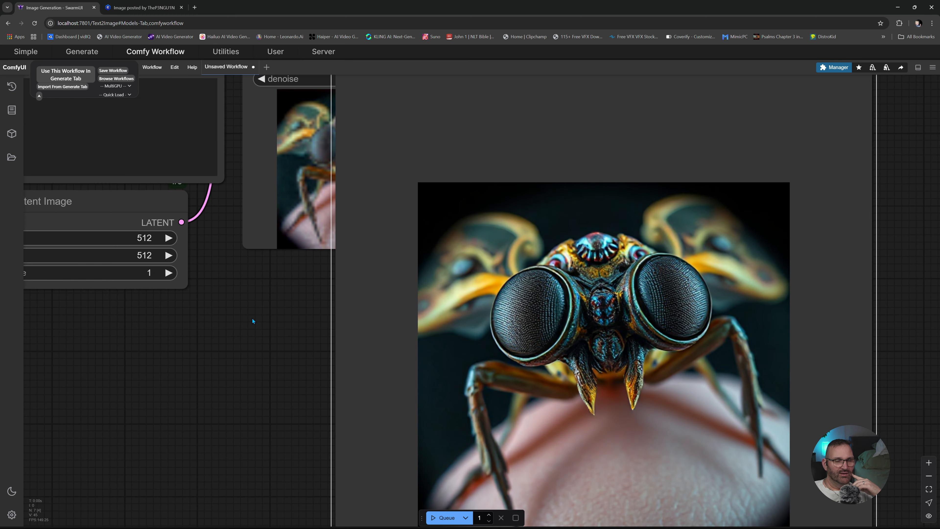
# - Switch the Load Checkpoint node to flux1-dev-fp8.safetensors
pyautogui.scroll(-6, 252, 318)
pyautogui.moveTo(253, 319); pyautogui.dragTo(437, 385)
pyautogui.click(148, 301)
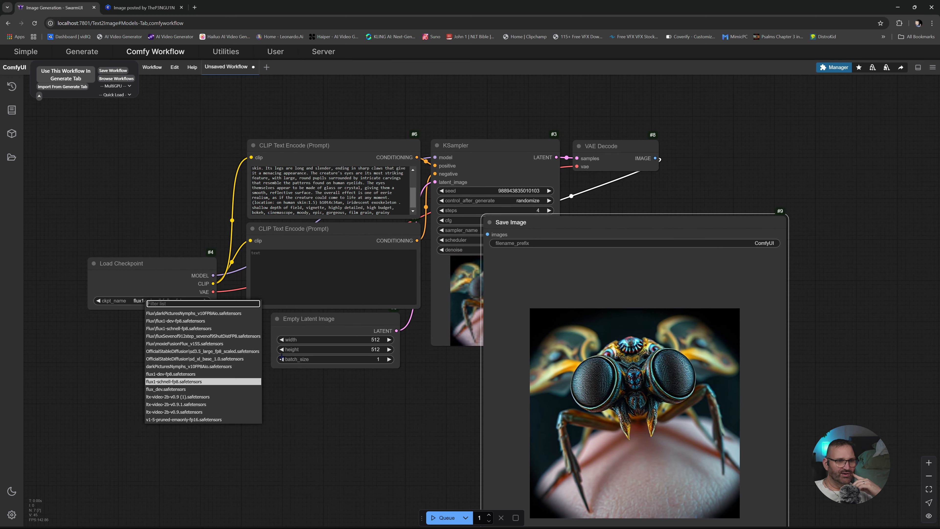
pyautogui.click(192, 374)
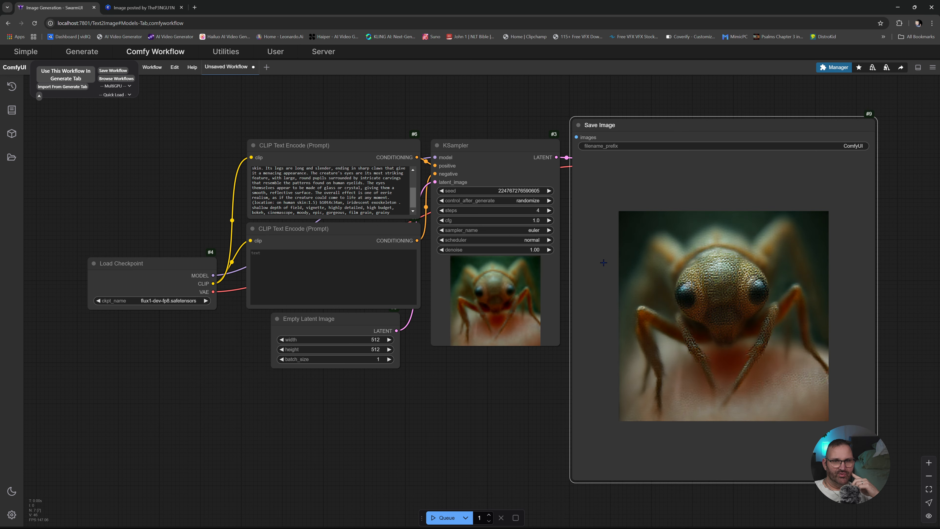
# - Set the KSampler to 30 steps and cfg 3.0, and generate the insect image again
pyautogui.click(539, 210)
pyautogui.write('30')
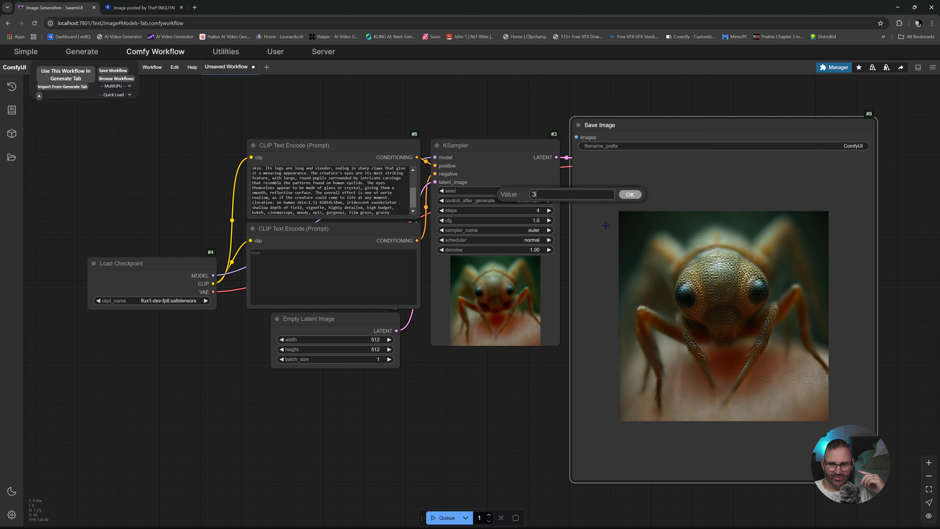
pyautogui.press('Return')
pyautogui.click(538, 220)
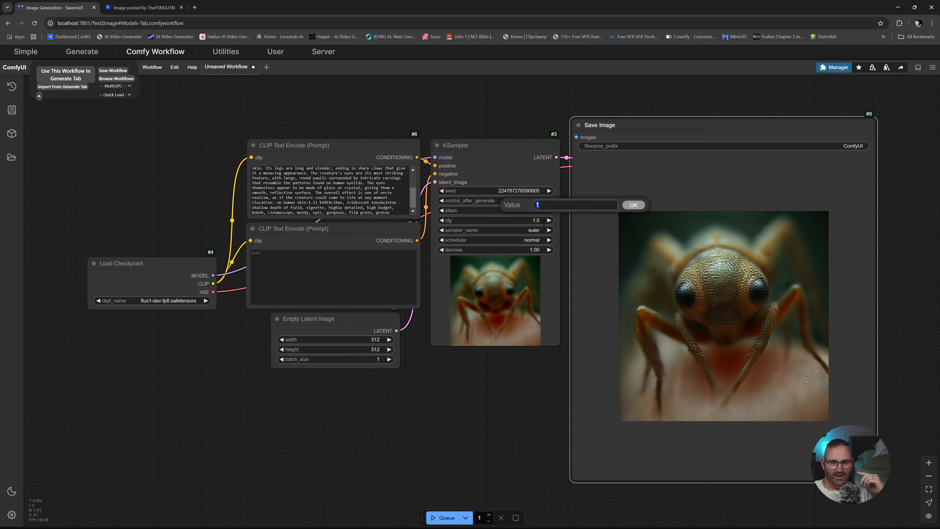
pyautogui.write('3')
pyautogui.press('Return')
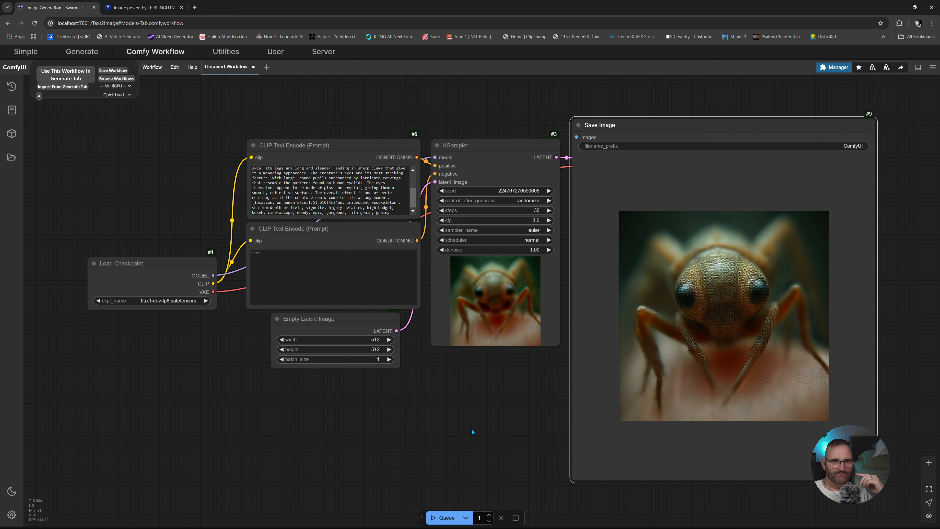
pyautogui.click(457, 516)
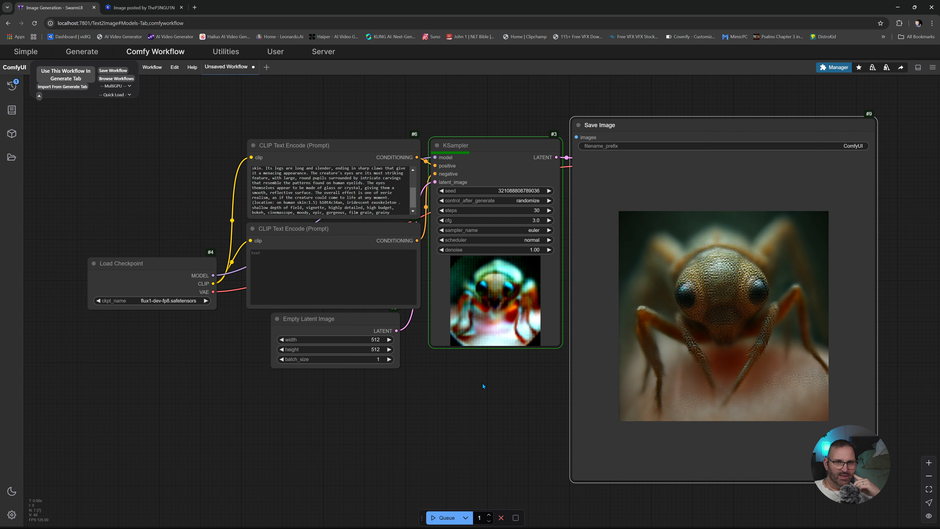
pyautogui.scroll(5, 692, 355)
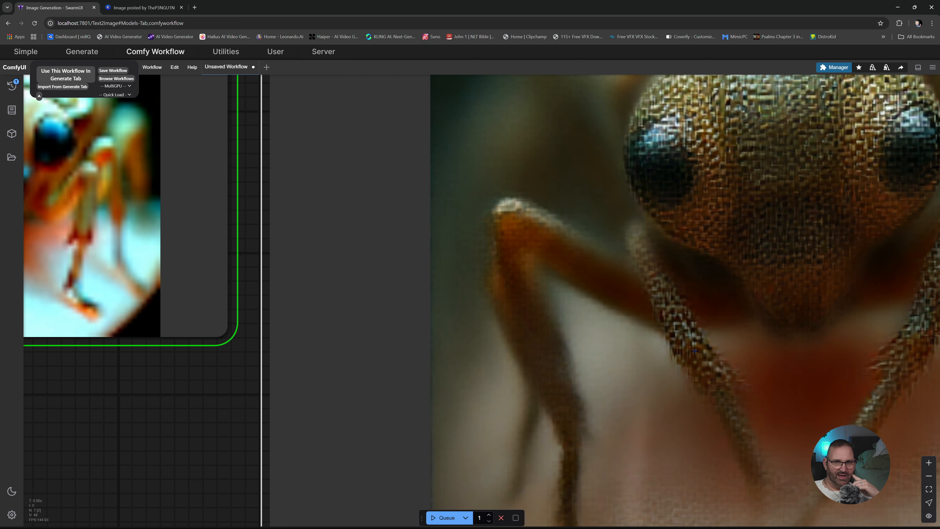
# - Examine the insect image while it generates, and inspect the finished result up close in the Save Image node
pyautogui.scroll(-2, 693, 355)
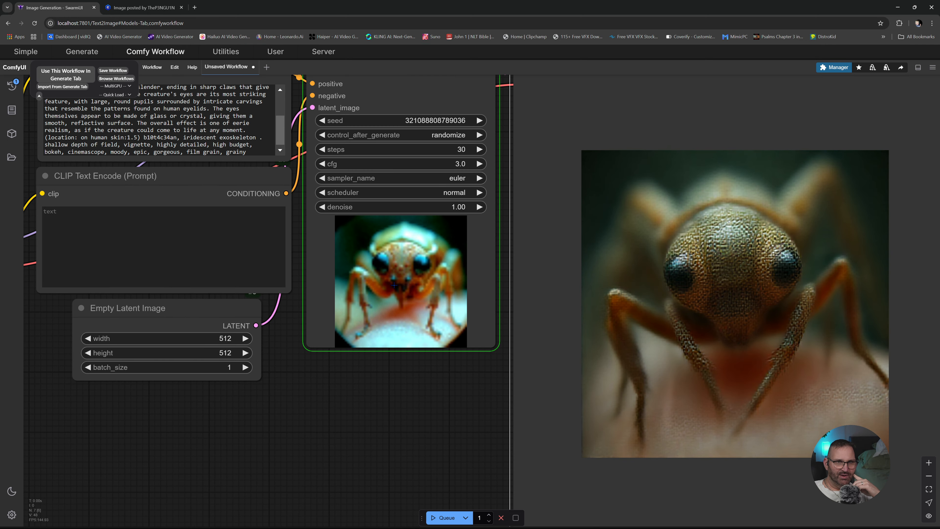
pyautogui.scroll(-3, 636, 354)
pyautogui.moveTo(708, 345); pyautogui.dragTo(557, 344)
pyautogui.scroll(8, 562, 352)
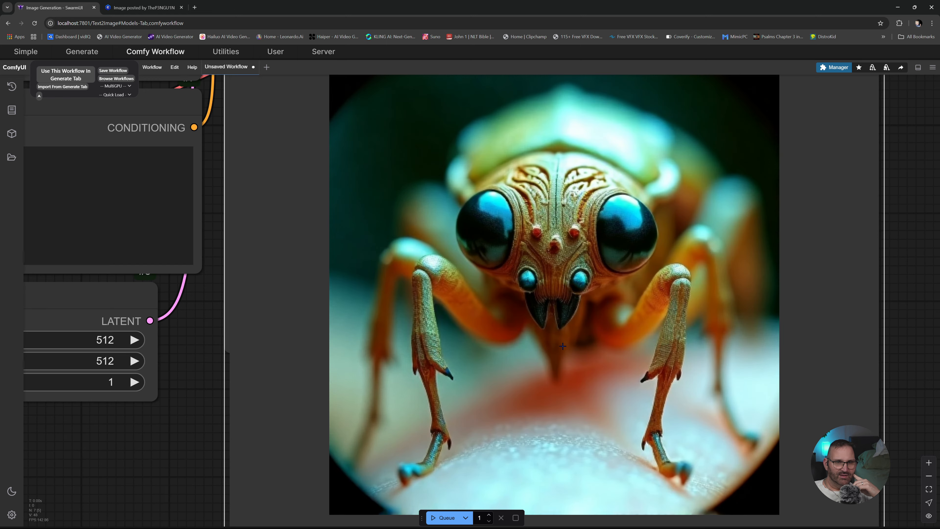
pyautogui.scroll(2, 588, 365)
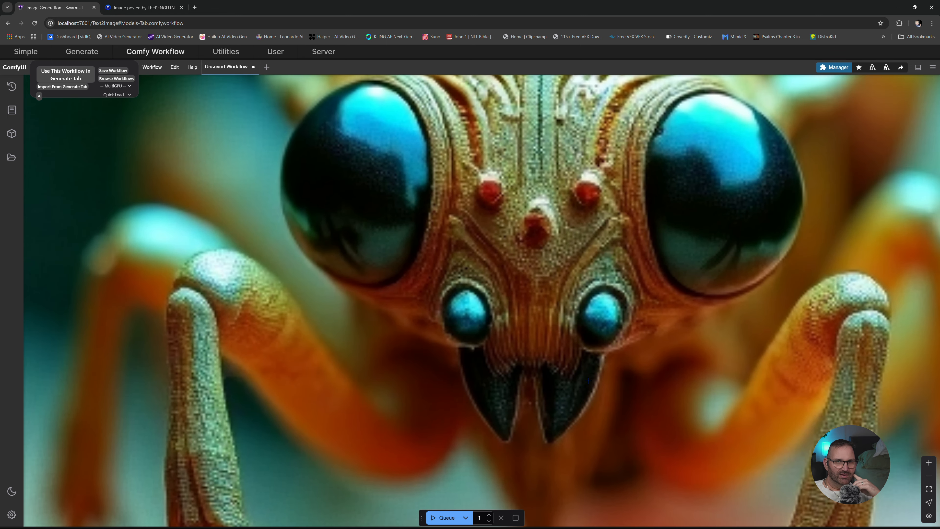
pyautogui.scroll(-6, 588, 368)
pyautogui.scroll(-2, 592, 373)
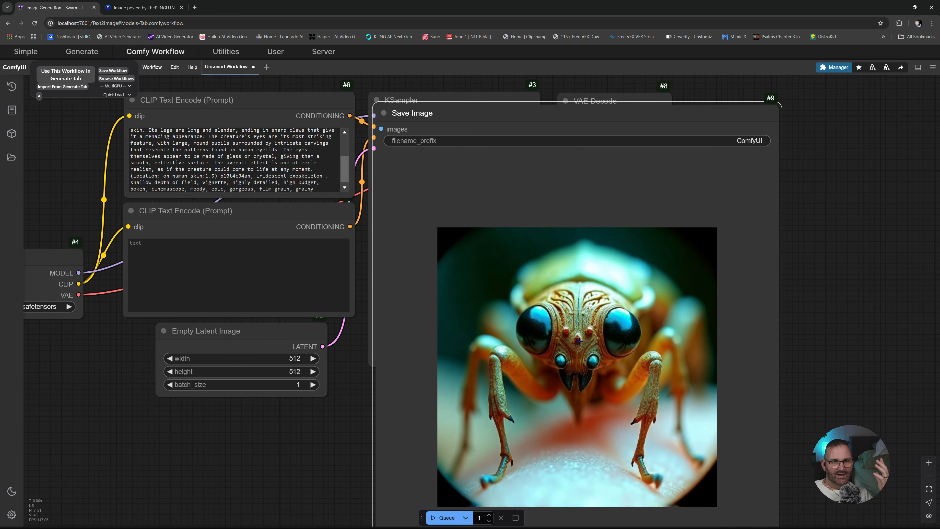
# - Replace the dark forest prompt on SwarmUI's Generate page with the copied insect-like creature prompt and generate the image
pyautogui.click(82, 51)
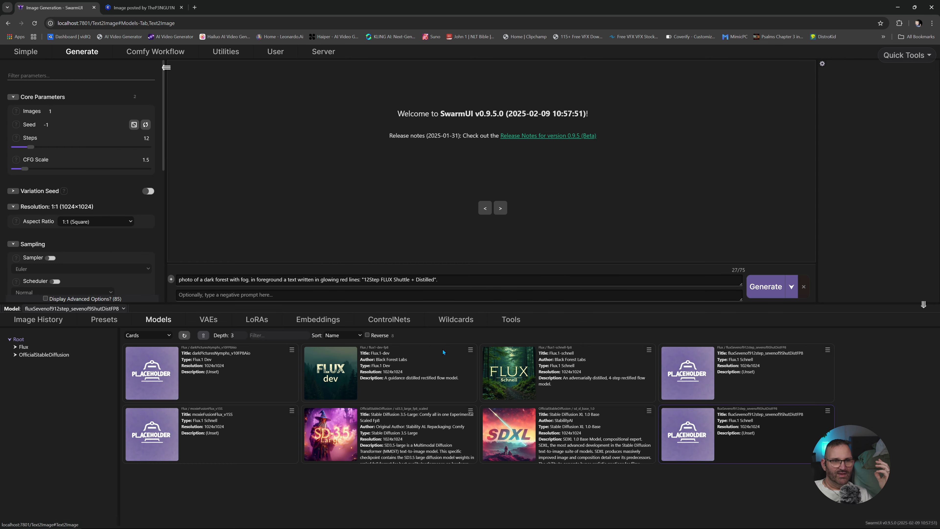
pyautogui.moveTo(438, 280); pyautogui.dragTo(179, 280)
pyautogui.rightClick(204, 282)
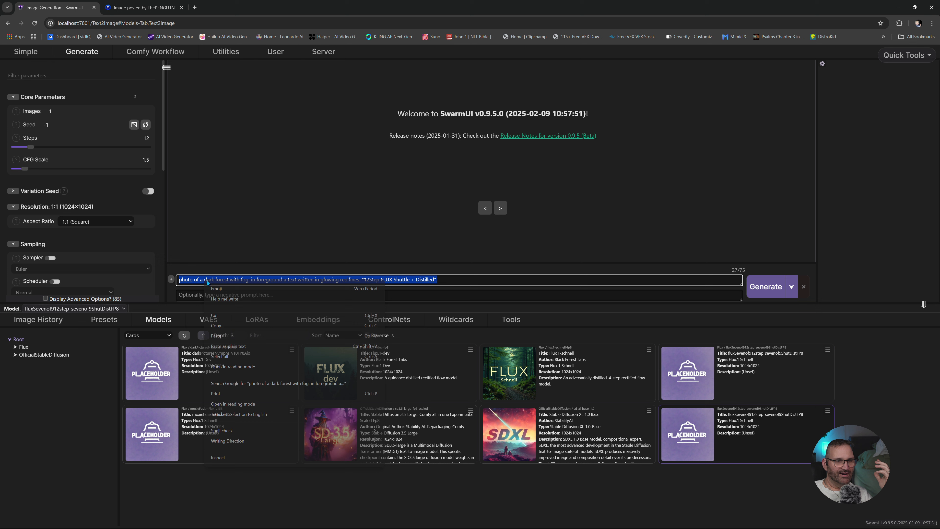
pyautogui.click(241, 337)
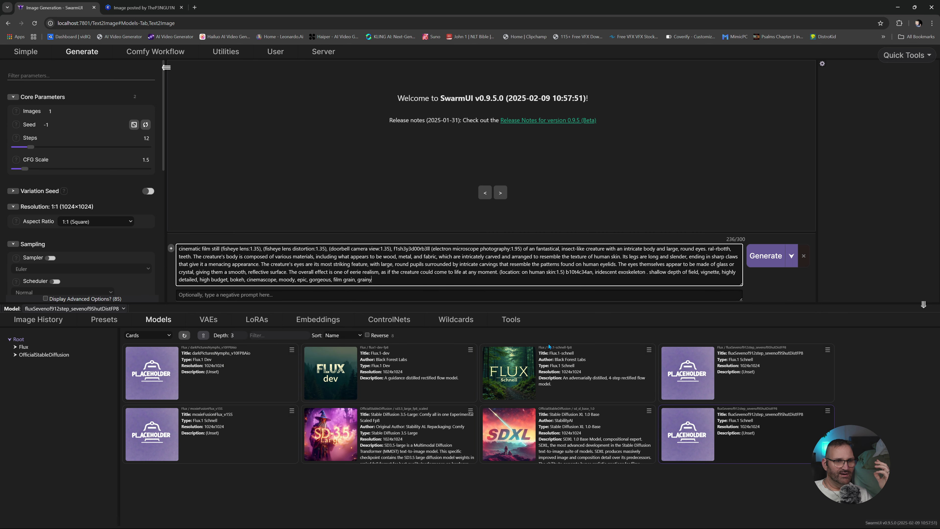
pyautogui.click(765, 255)
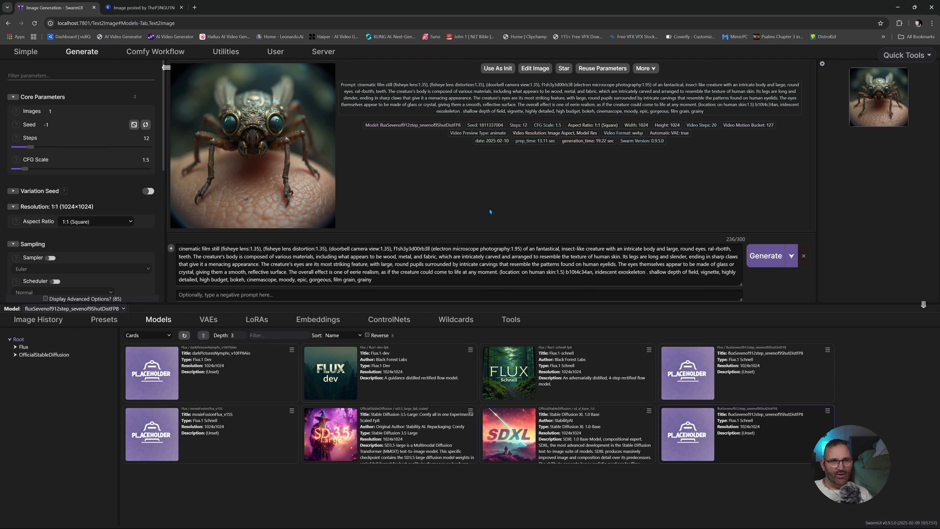
# - Open the generated insect image at full size, inspect its head closely, and compare it with the original picture on Civitai
pyautogui.click(274, 166)
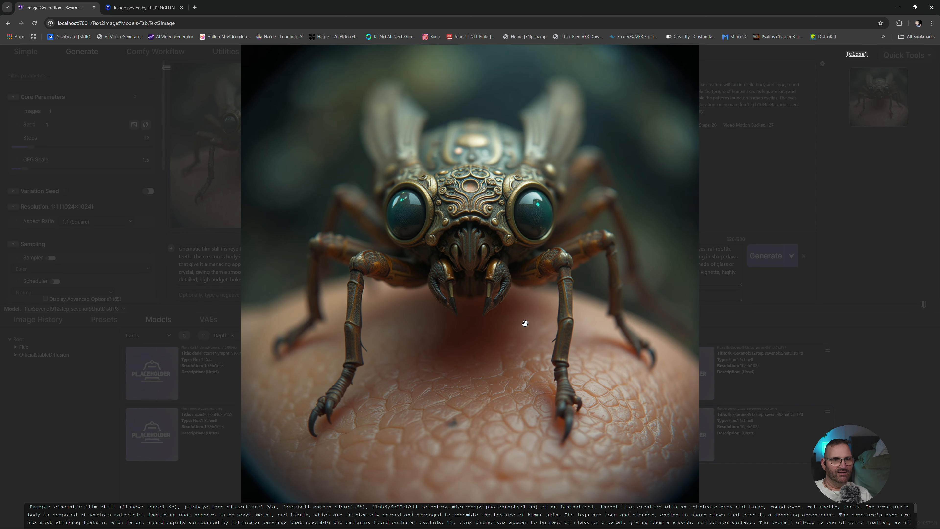
pyautogui.scroll(5, 518, 322)
pyautogui.scroll(4, 505, 371)
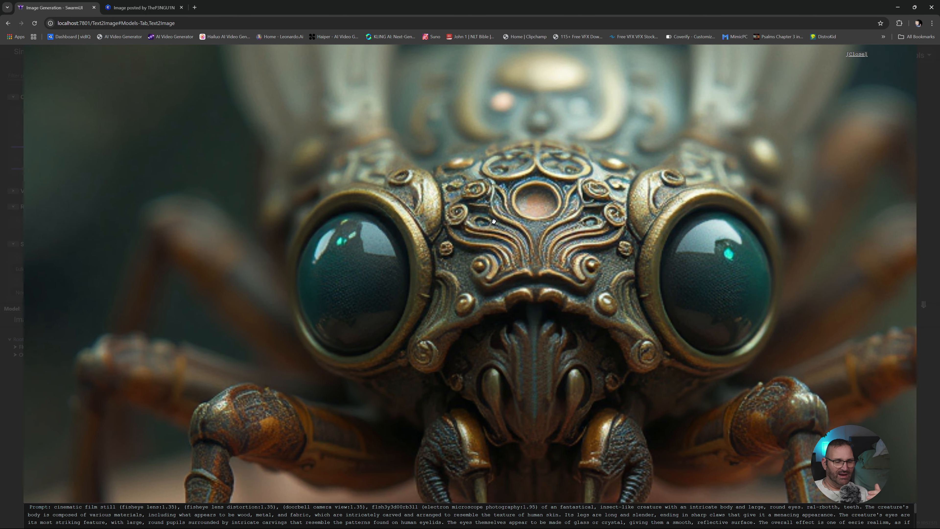
pyautogui.moveTo(494, 222); pyautogui.dragTo(354, 71)
pyautogui.click(140, 7)
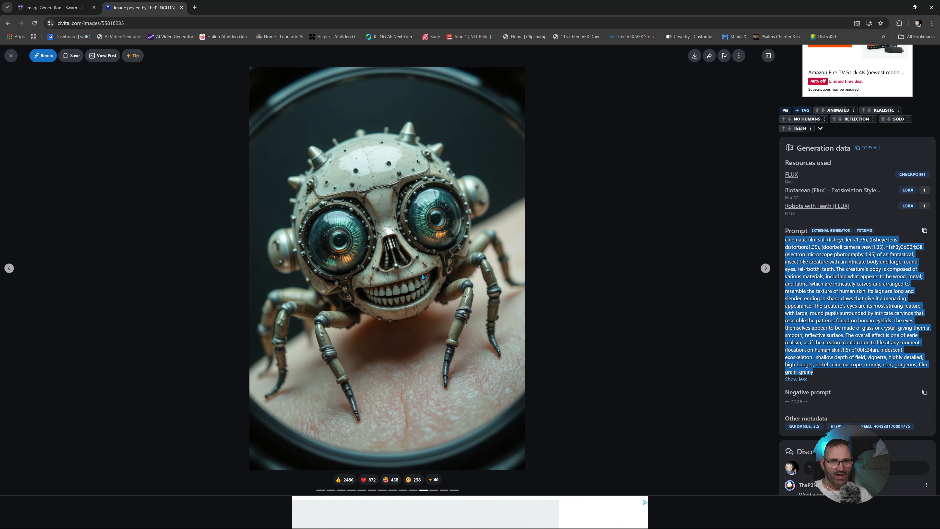
pyautogui.click(49, 10)
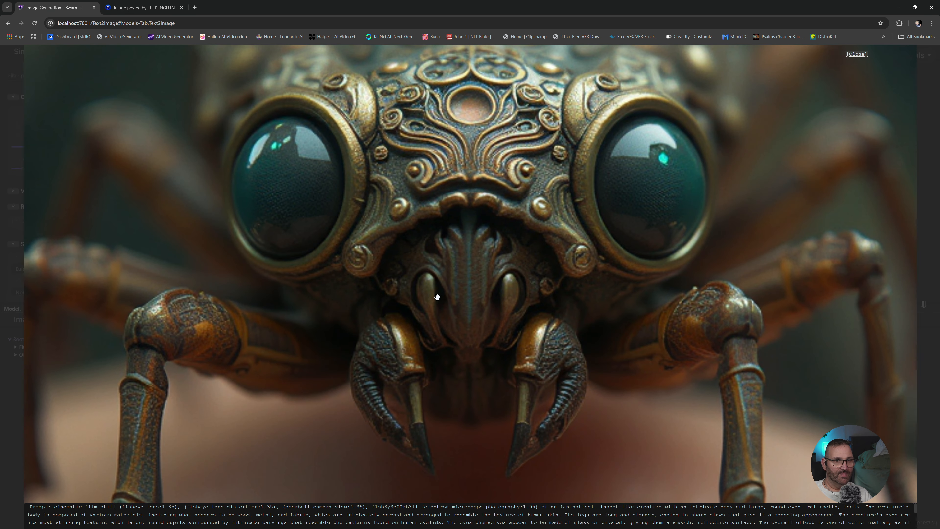
# - Examine the insect's legs and the skin texture beneath it in the enlarged image, and close the full-size view
pyautogui.scroll(-5, 466, 189)
pyautogui.moveTo(466, 190); pyautogui.dragTo(473, 121)
pyautogui.scroll(-3, 494, 268)
pyautogui.scroll(4, 493, 268)
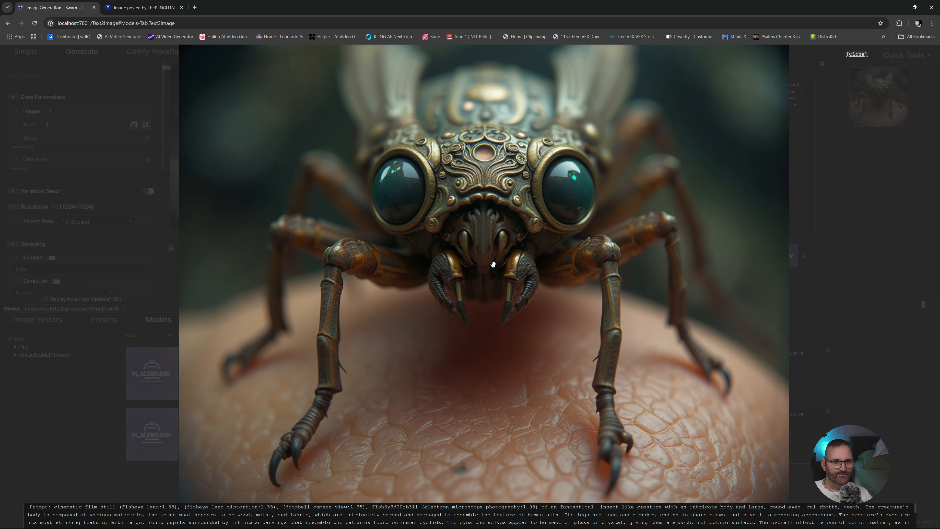
pyautogui.moveTo(474, 359); pyautogui.dragTo(504, 221)
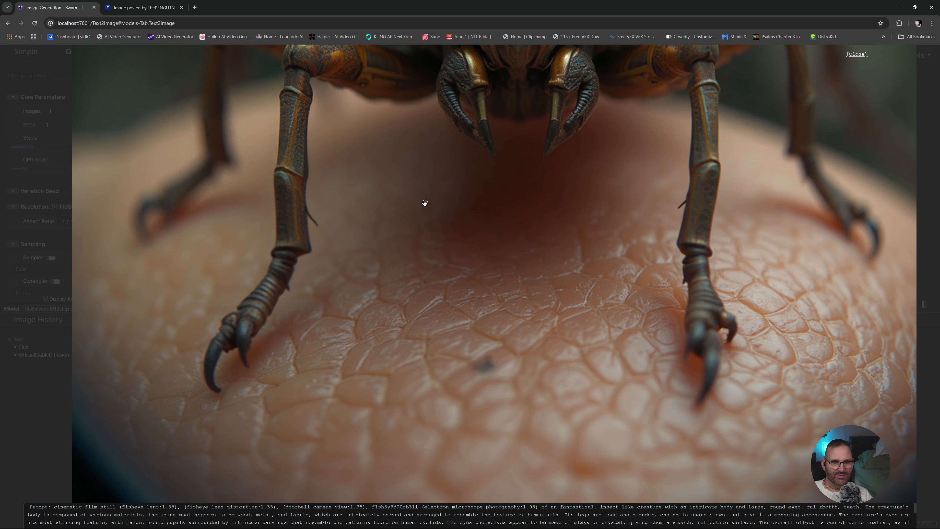
pyautogui.scroll(3, 489, 338)
pyautogui.scroll(2, 489, 339)
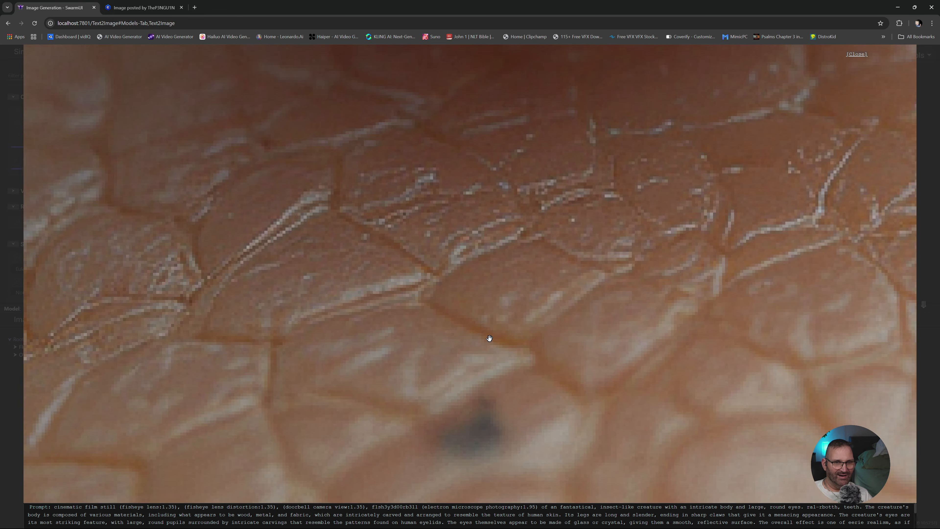
pyautogui.scroll(-8, 489, 337)
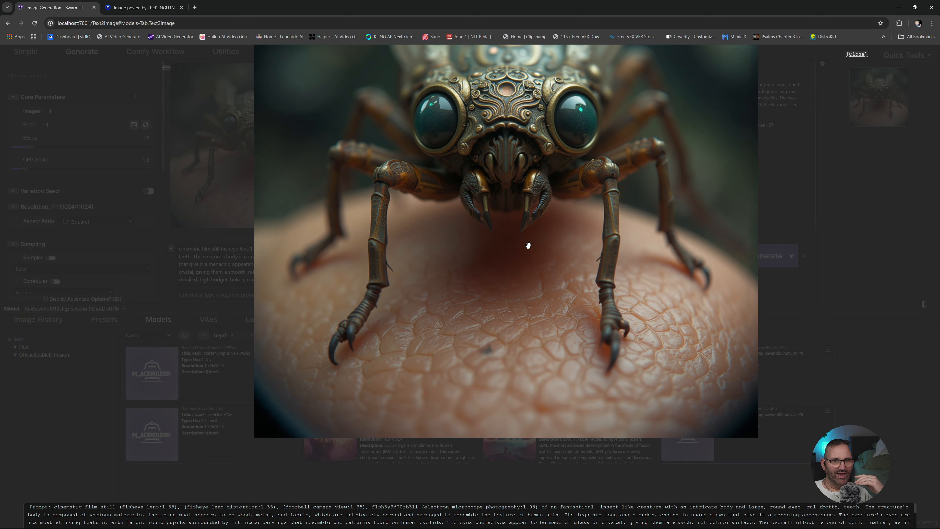
pyautogui.scroll(-3, 528, 239)
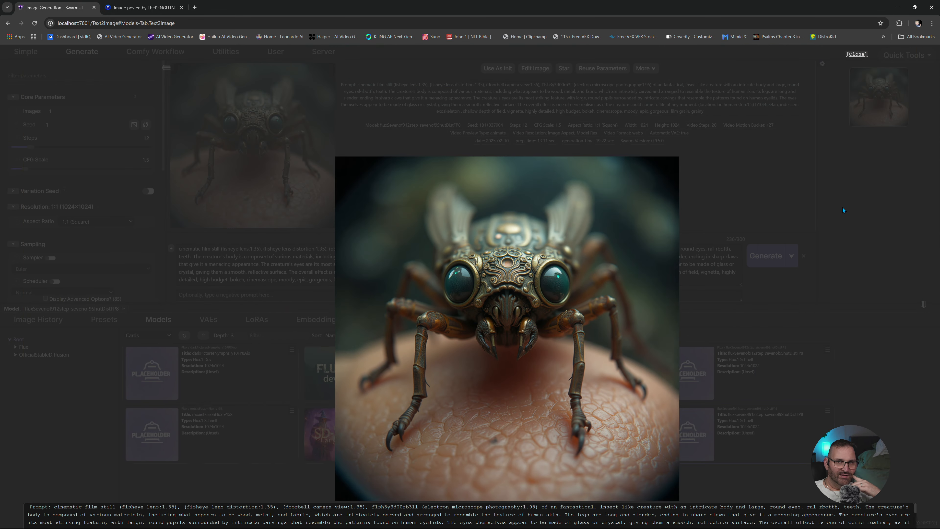
pyautogui.click(843, 207)
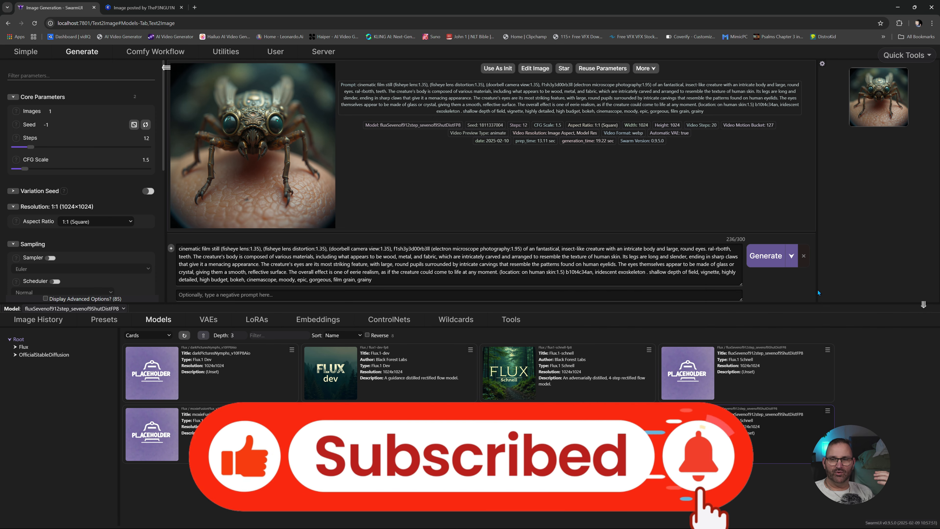
# - Collapse the model browser to enlarge the generated image, and look through the remaining generation parameters
pyautogui.click(924, 305)
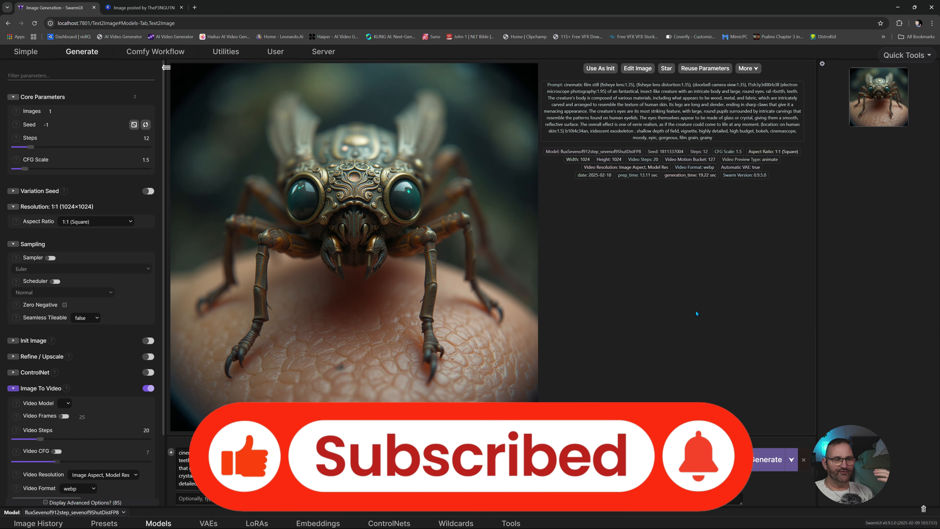
pyautogui.scroll(-2, 117, 261)
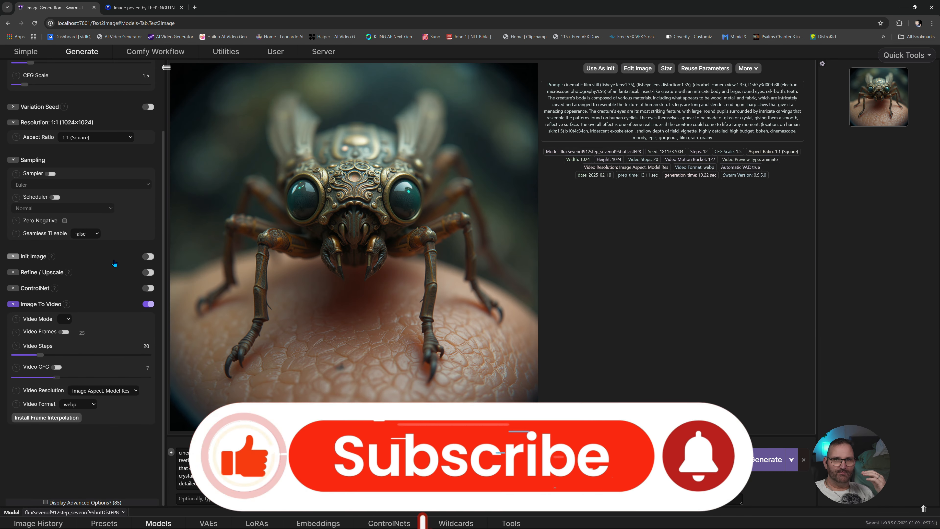